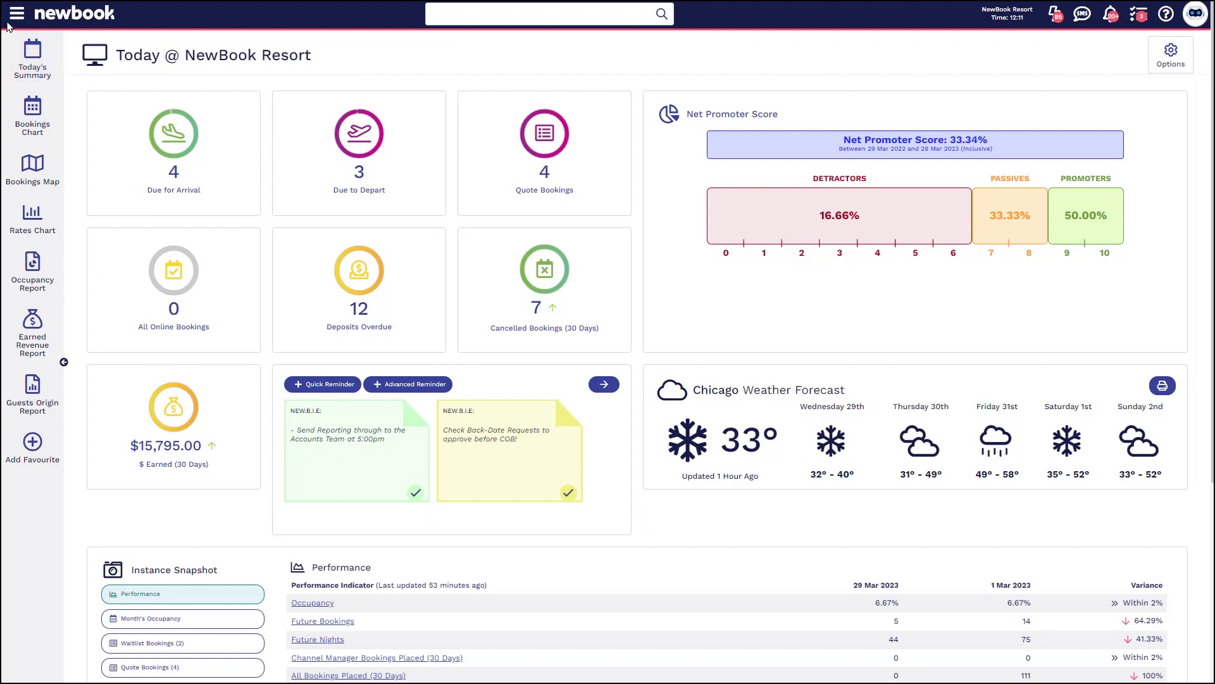
Search the navigation for "defau" and open the Default Booking Tasks list
left_click(16, 18)
type("defa")
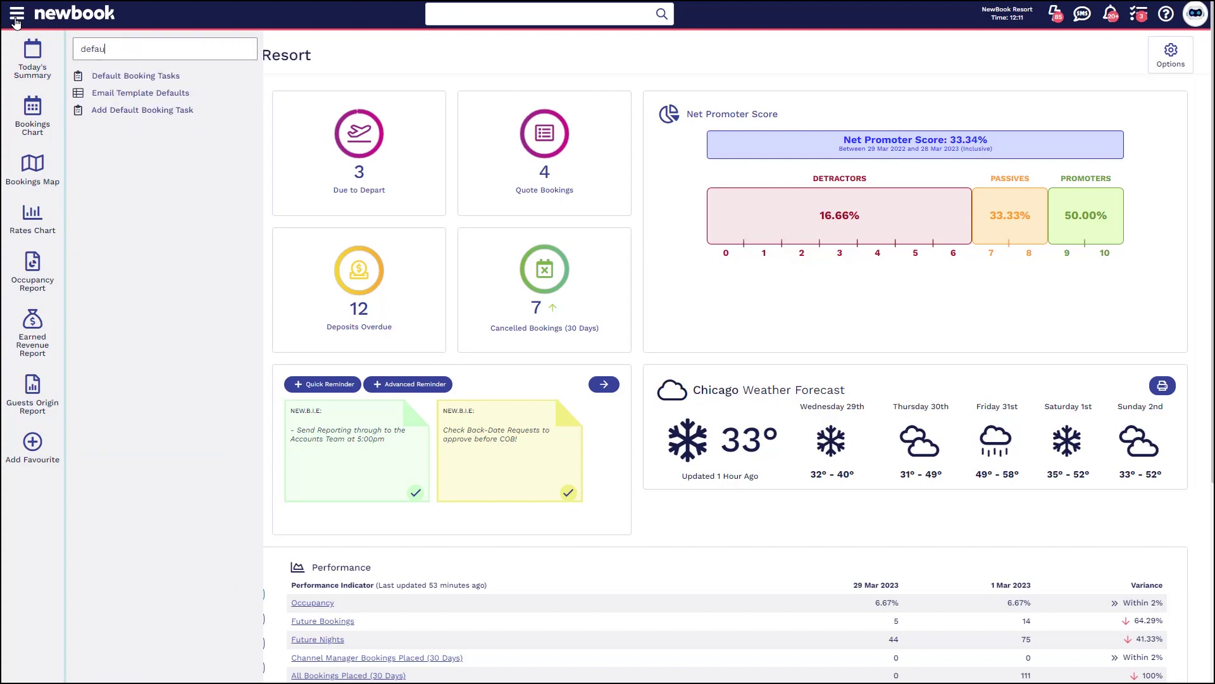
type("u")
left_click(160, 83)
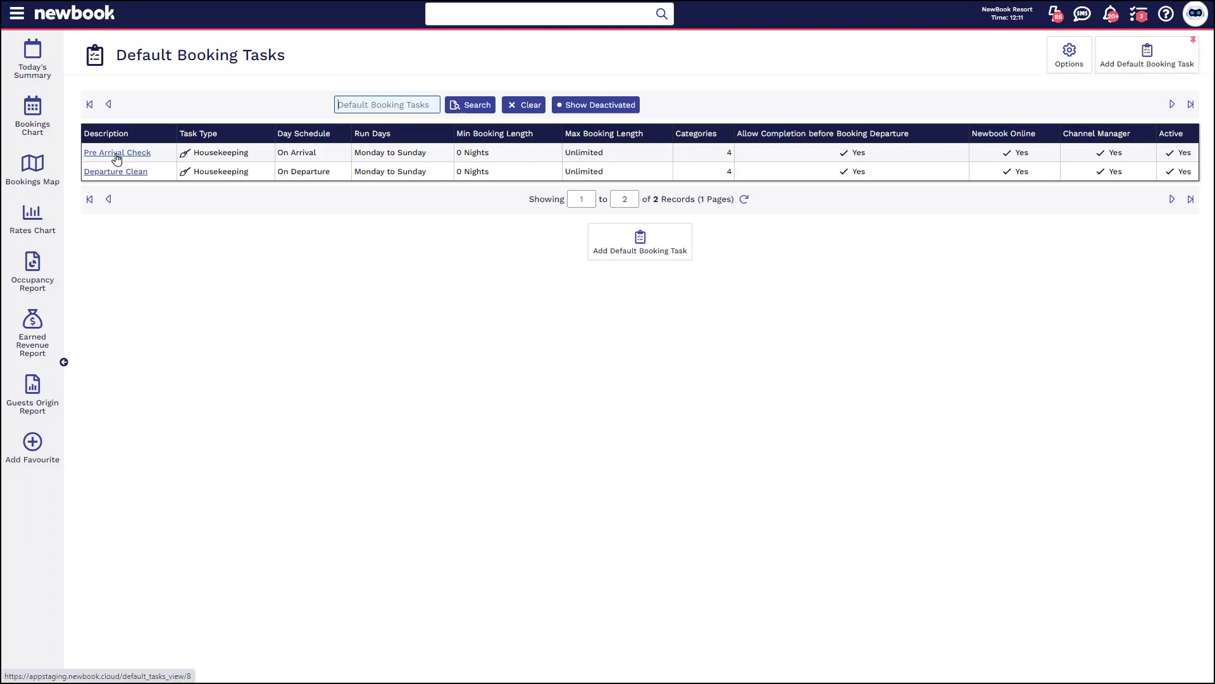
Start adding a new default booking task from the Default Booking Tasks list
left_click_drag(193, 152, 322, 171)
left_click(217, 174)
left_click(320, 172)
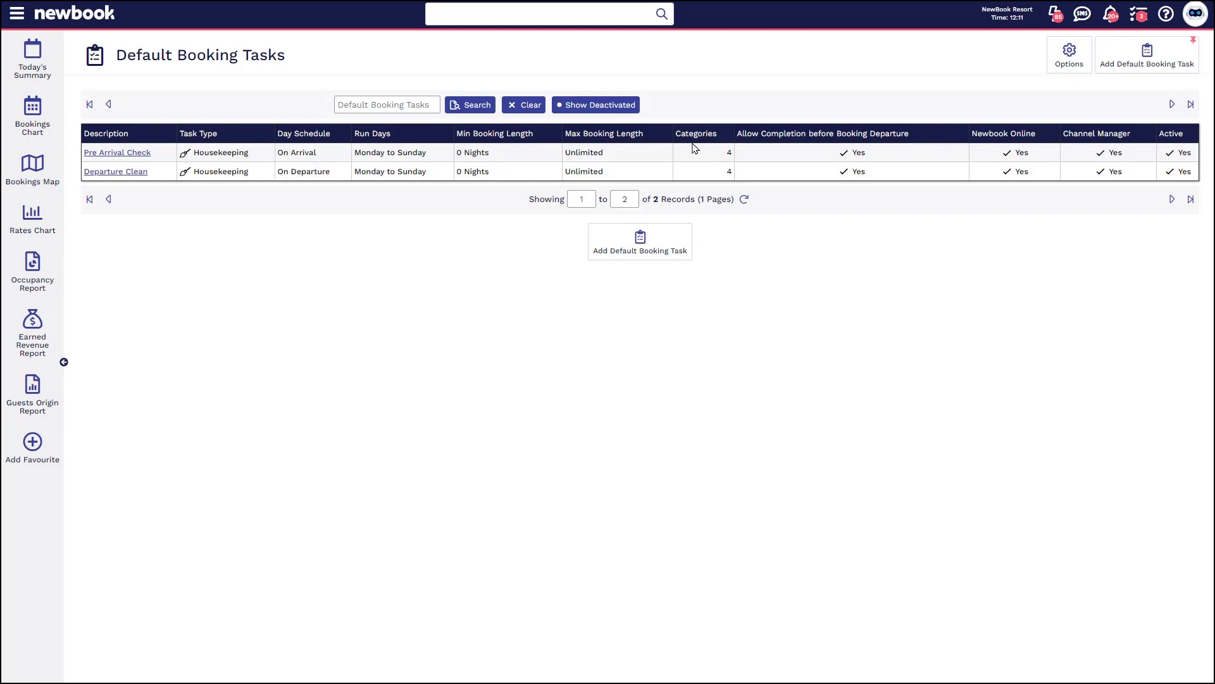
double_click(730, 171)
left_click(729, 171)
left_click(1143, 67)
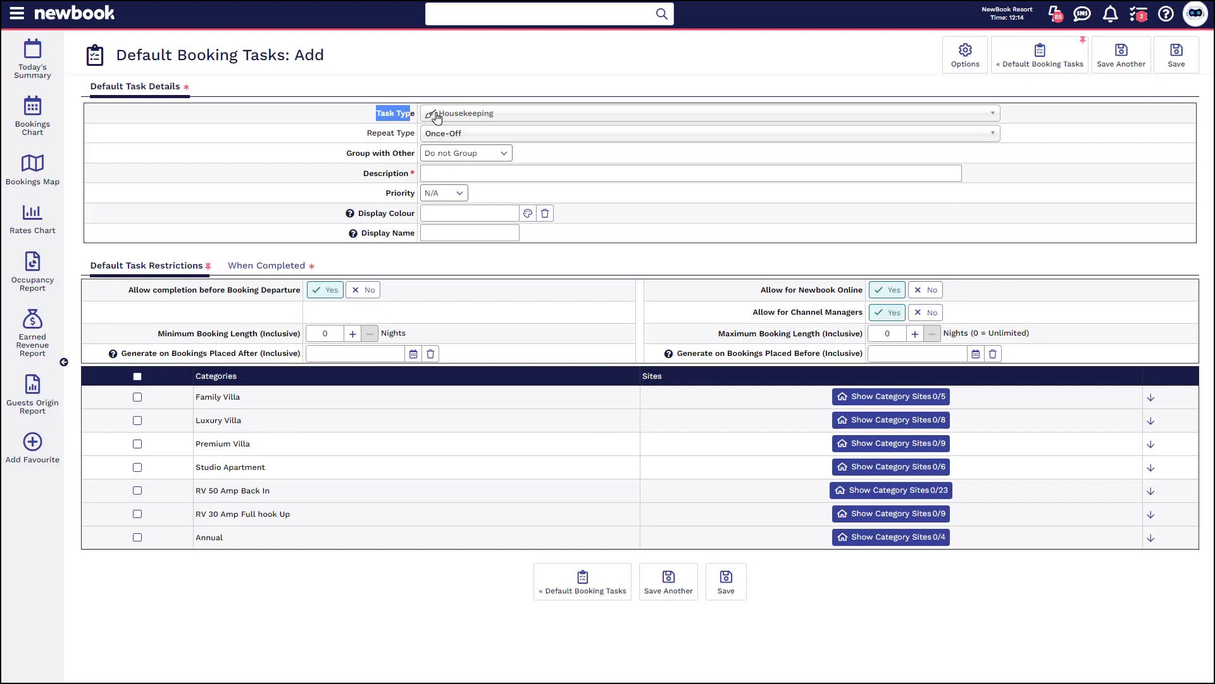
Examine the available Task Type and Repeat Type options for the new default task without changing them
left_click(436, 118)
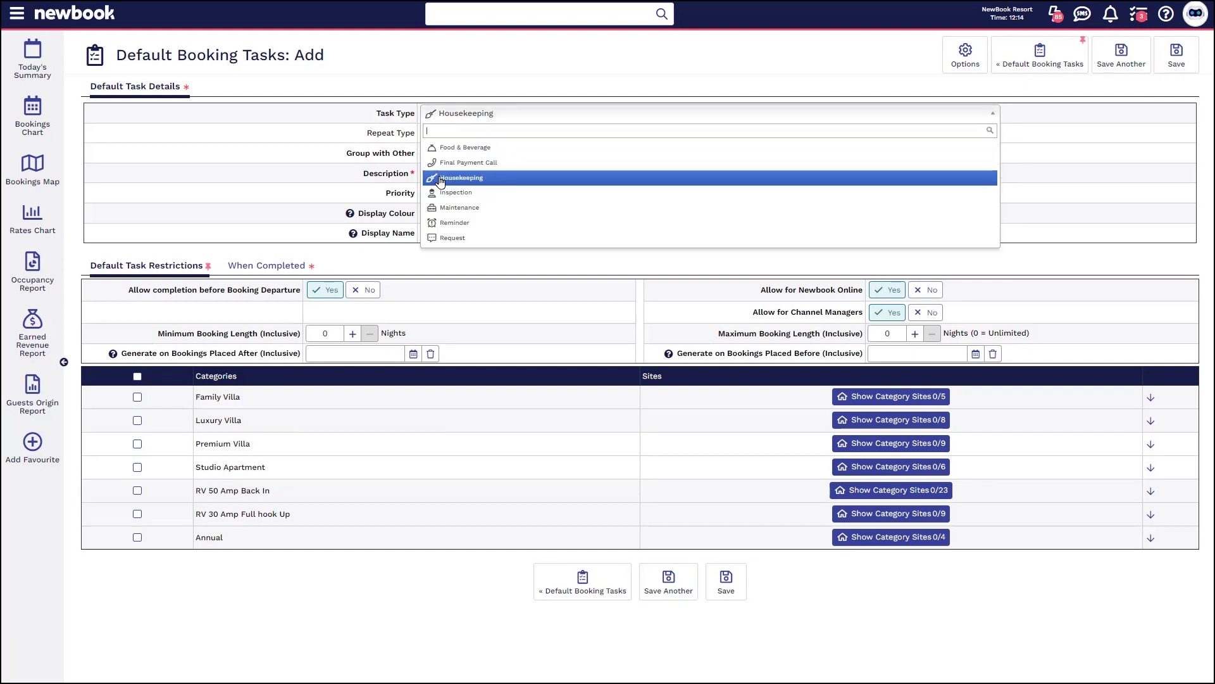
left_click(379, 136)
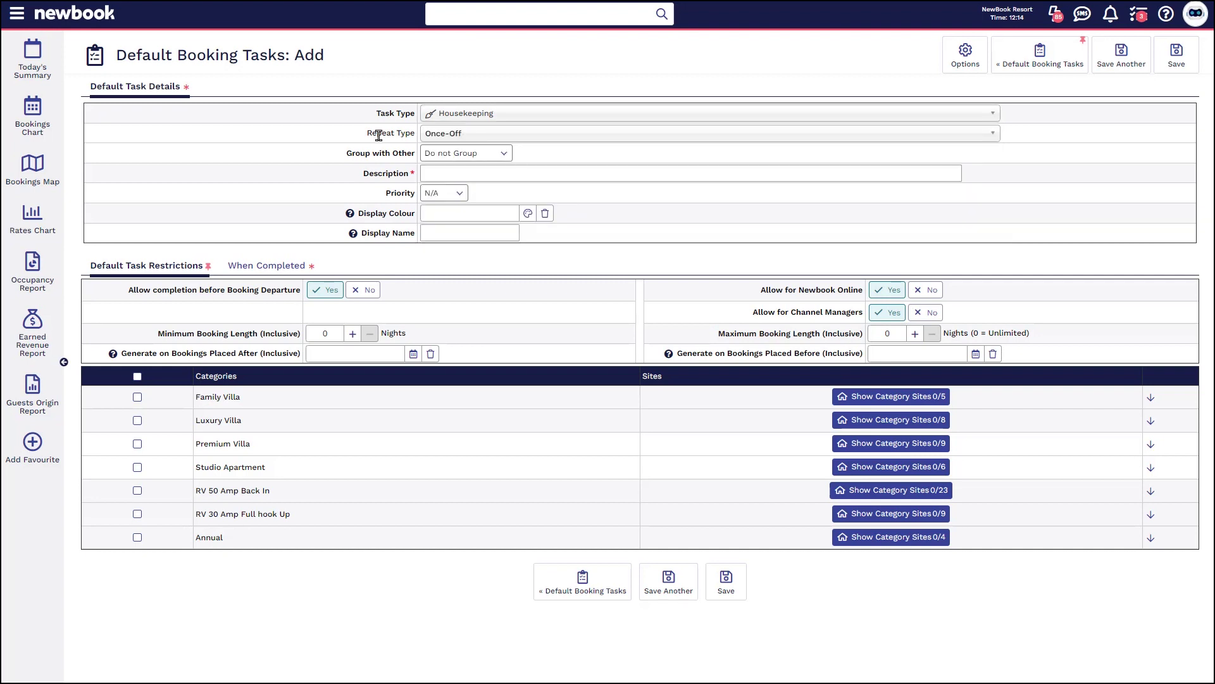
left_click_drag(367, 134, 410, 141)
left_click(443, 135)
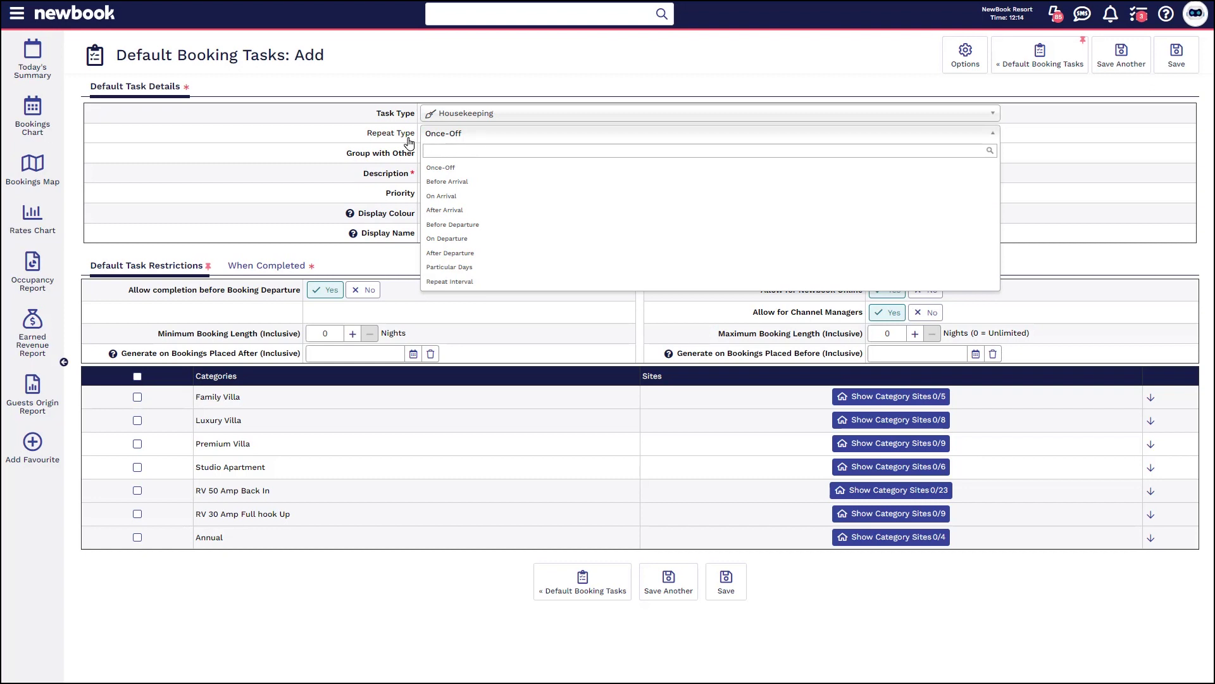
left_click(368, 174)
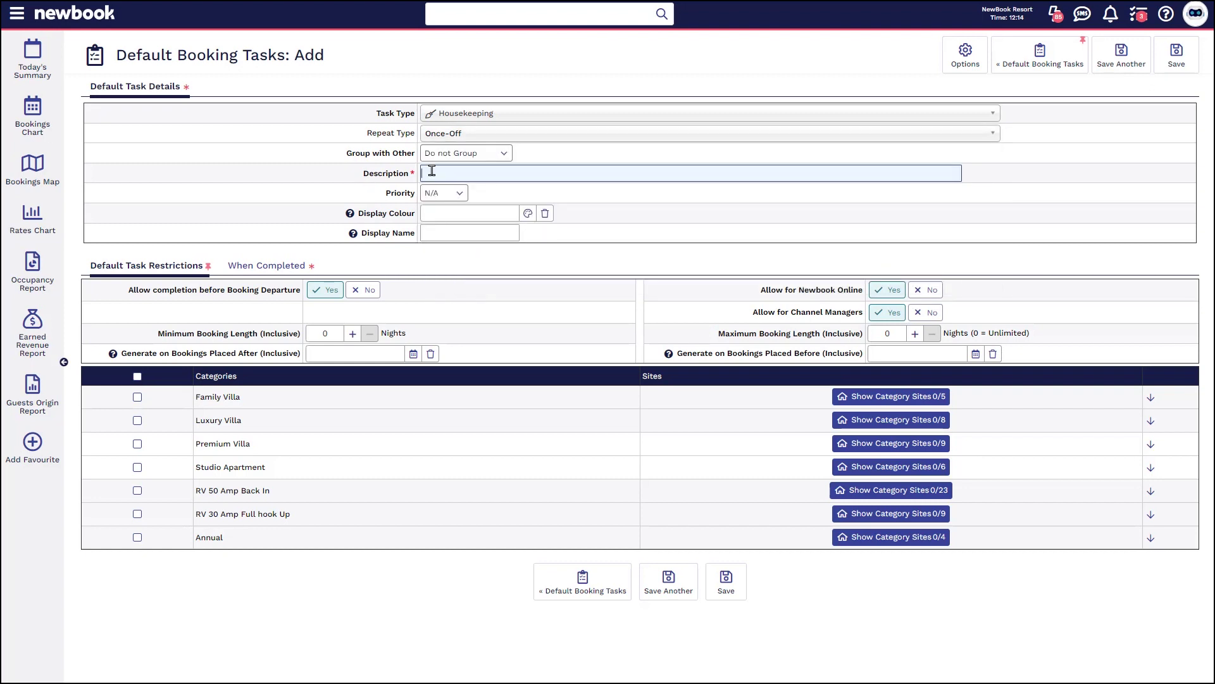
left_click_drag(380, 113, 423, 114)
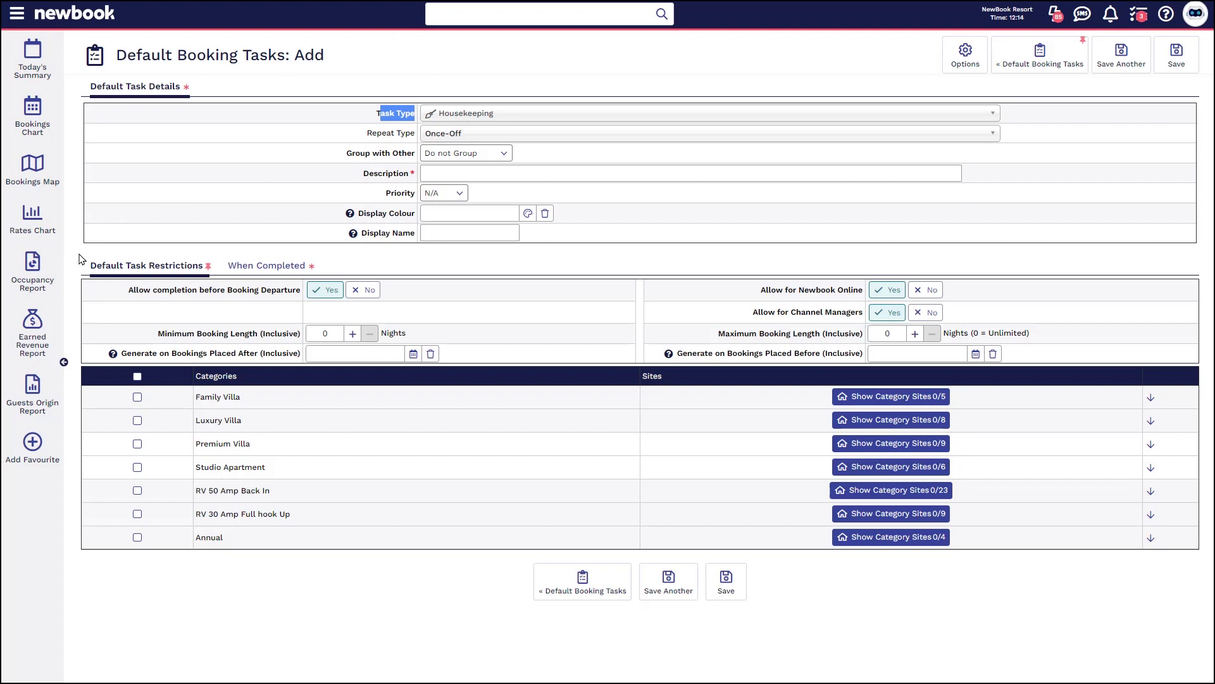
Review the default task restrictions for completion before departure, Newbook Online, channel managers and minimum booking length
left_click_drag(309, 266, 129, 266)
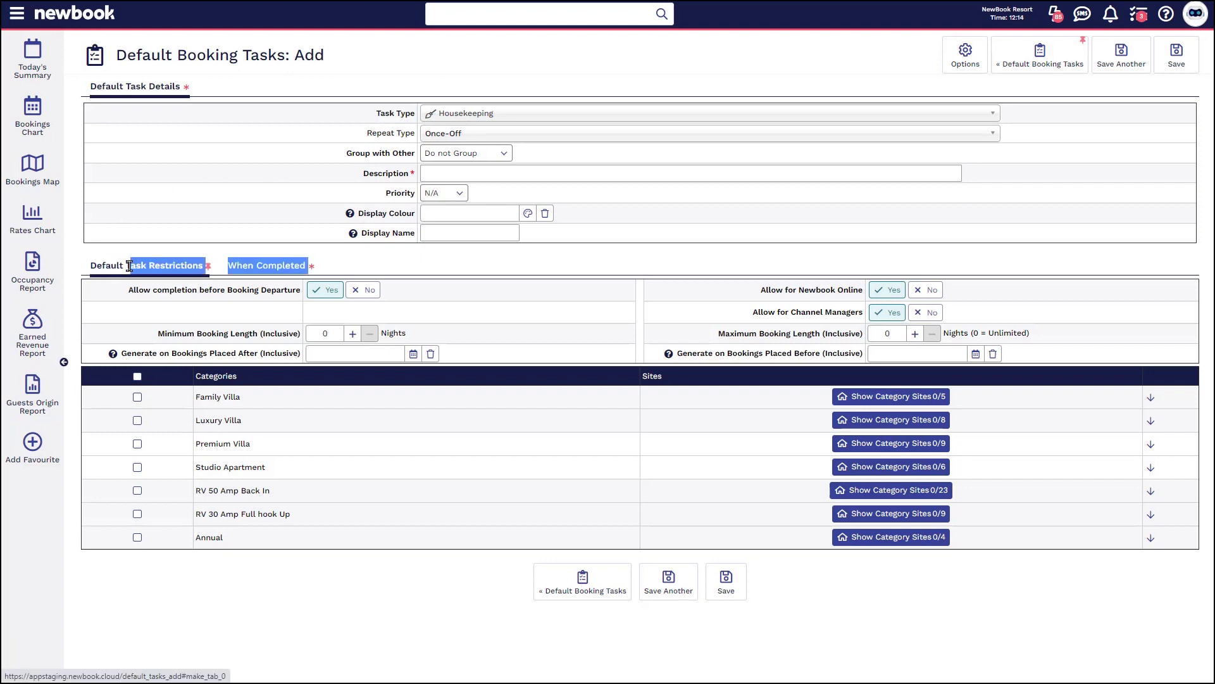
left_click(168, 283)
left_click_drag(129, 291, 305, 298)
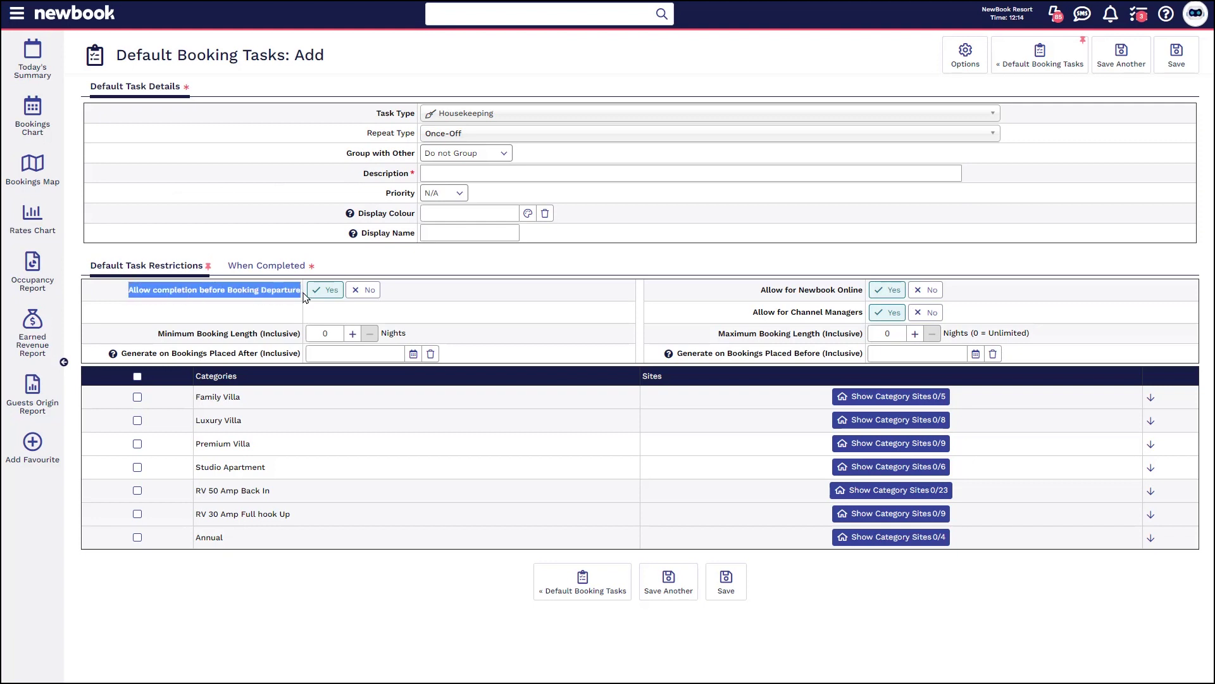
left_click_drag(761, 291, 864, 296)
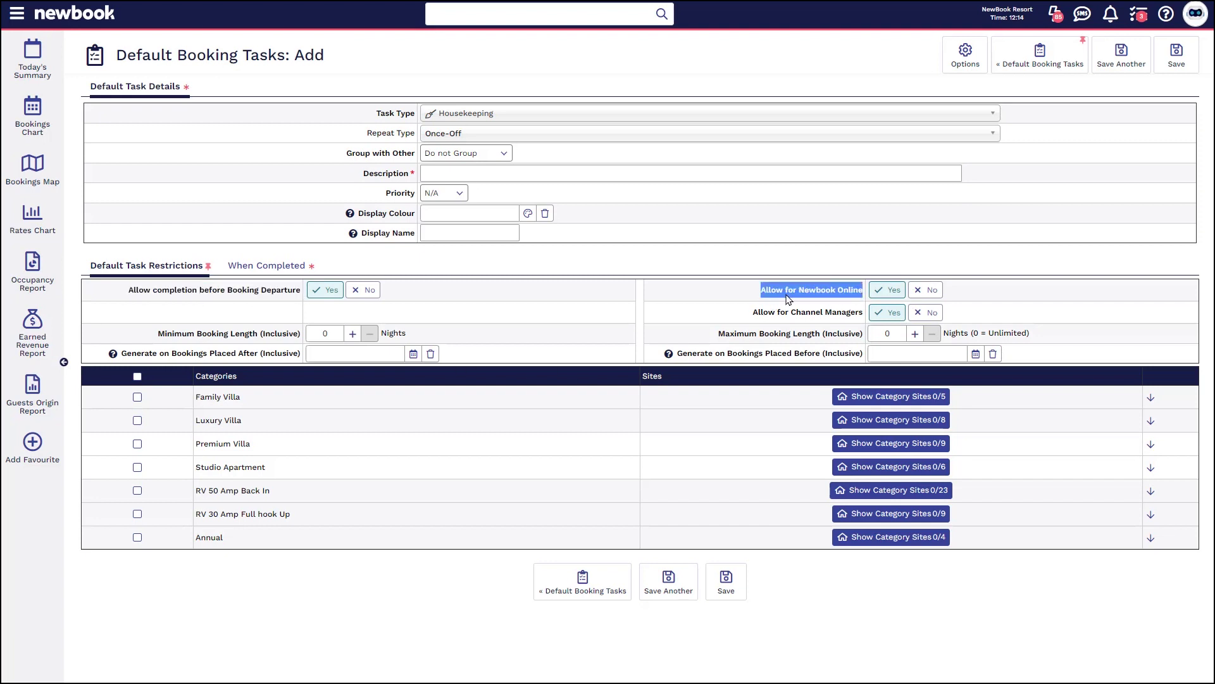
left_click_drag(743, 316, 859, 315)
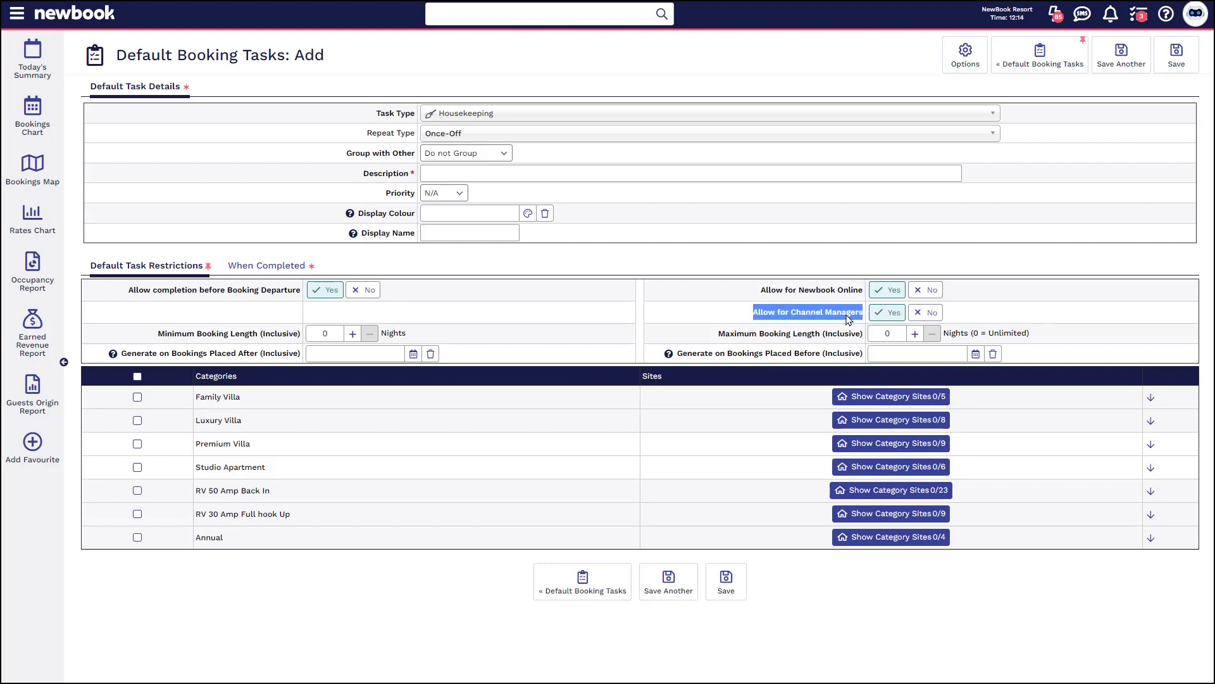
left_click_drag(156, 333, 298, 335)
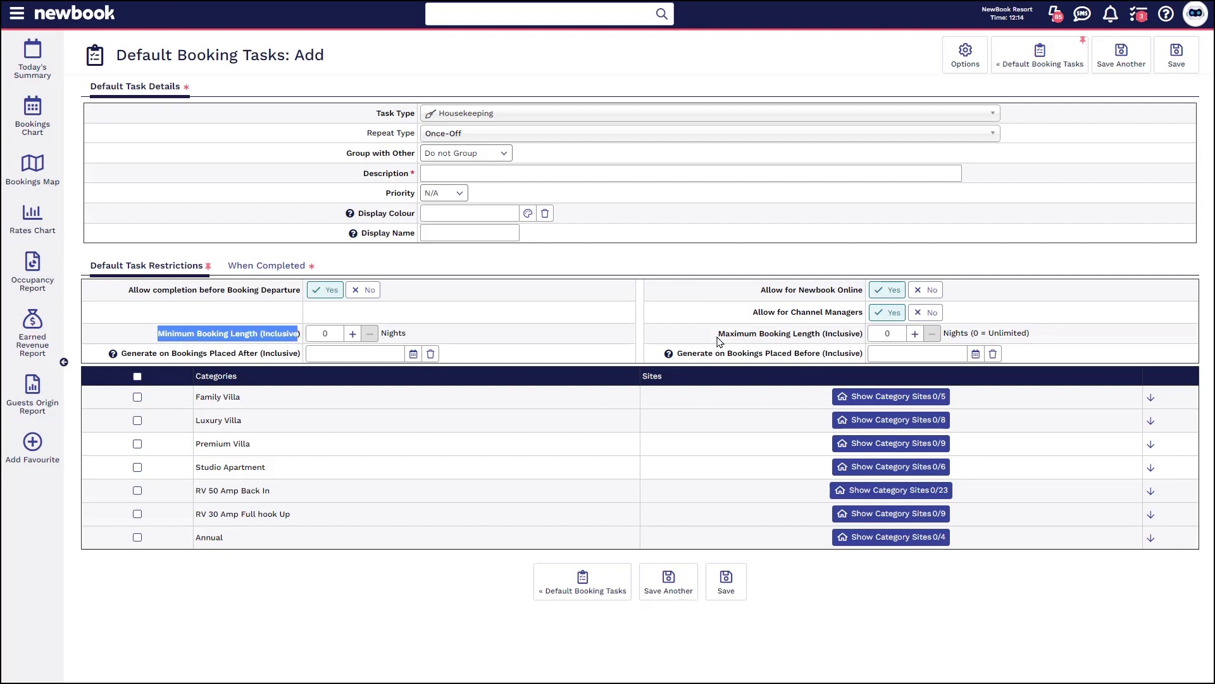
Set the task's minimum booking length to 30 nights
left_click(323, 334)
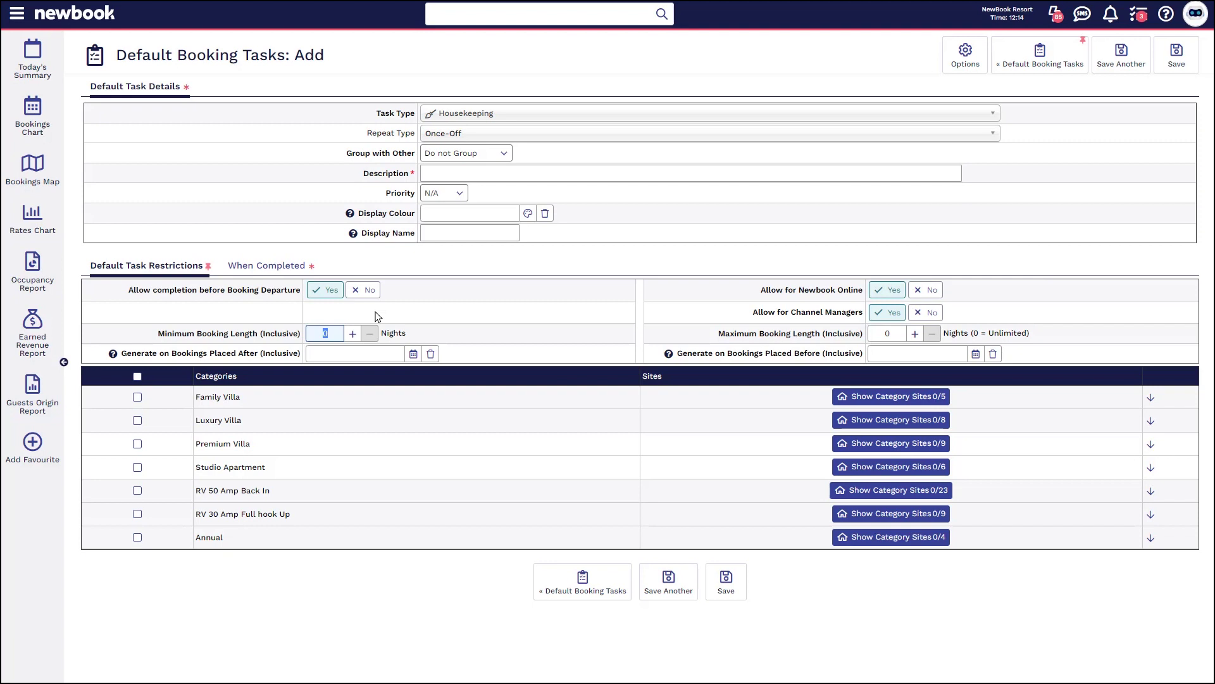
type("30")
left_click_drag(719, 333, 859, 342)
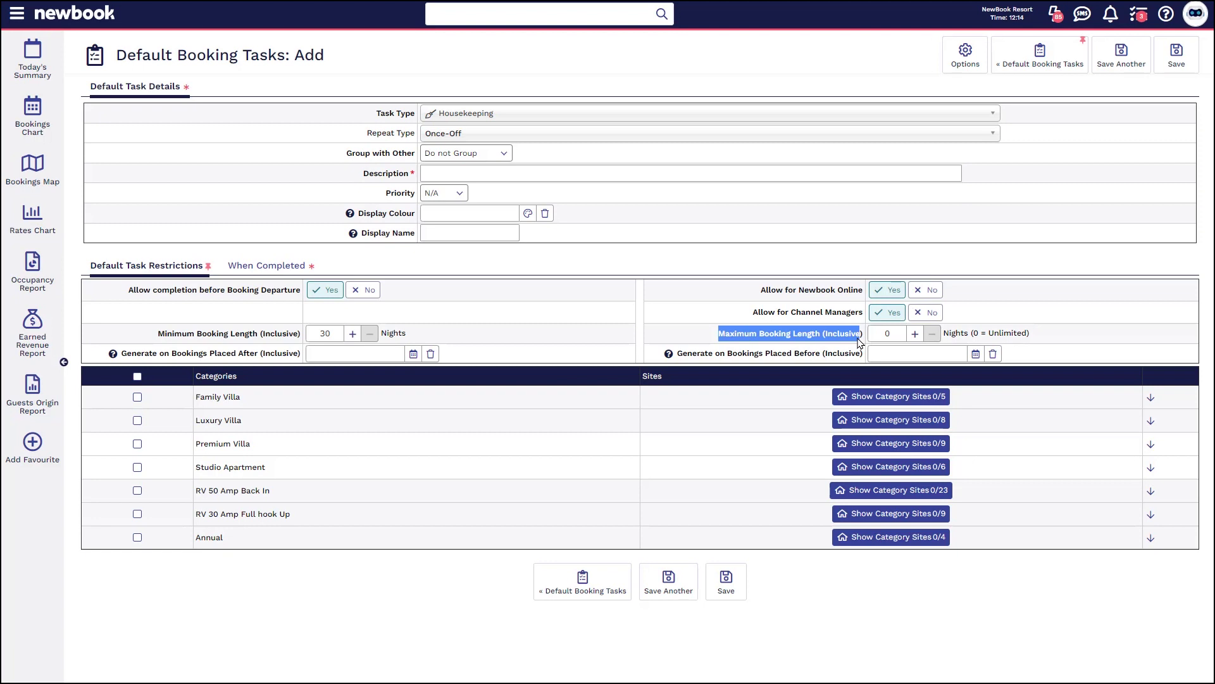
left_click(613, 344)
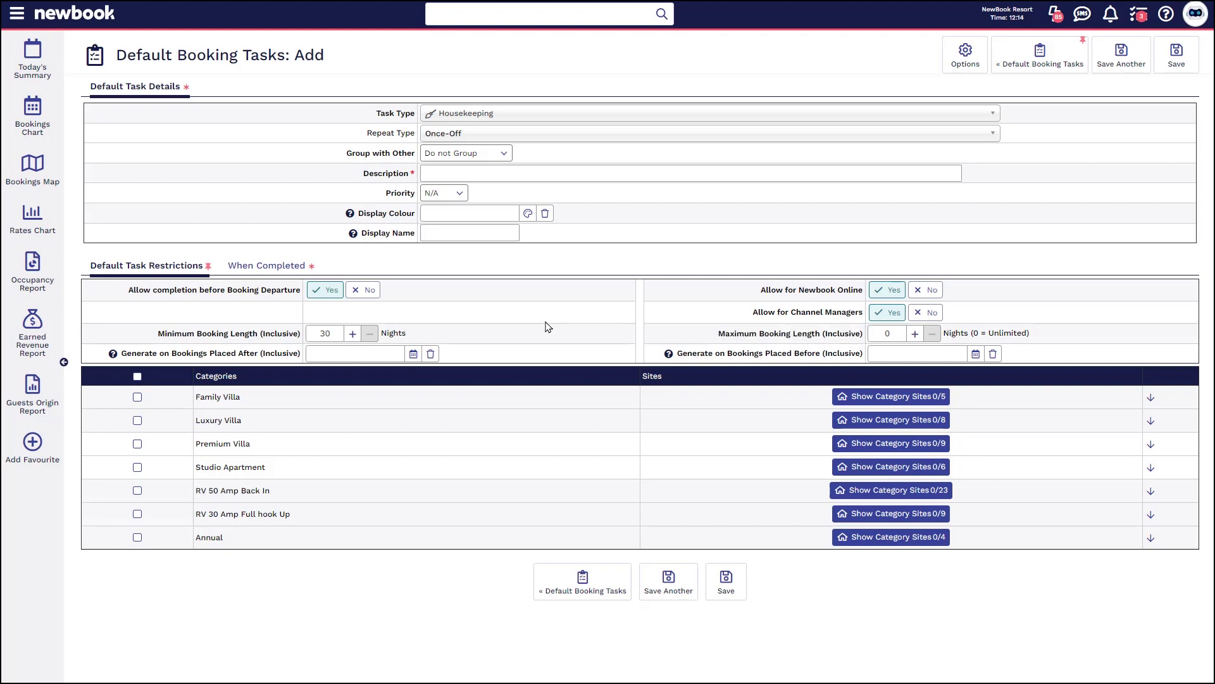
Review the restrictions for generating the task on bookings placed after or before a given date
left_click_drag(122, 358, 295, 358)
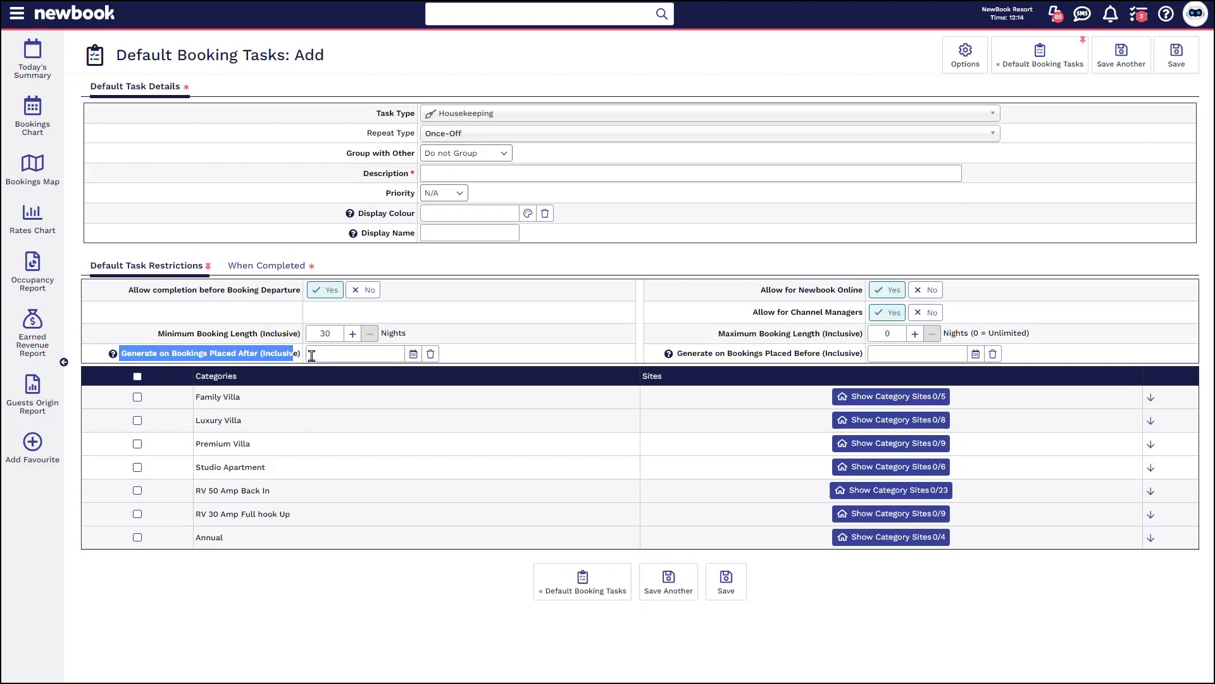
left_click(700, 359)
left_click_drag(701, 359, 859, 359)
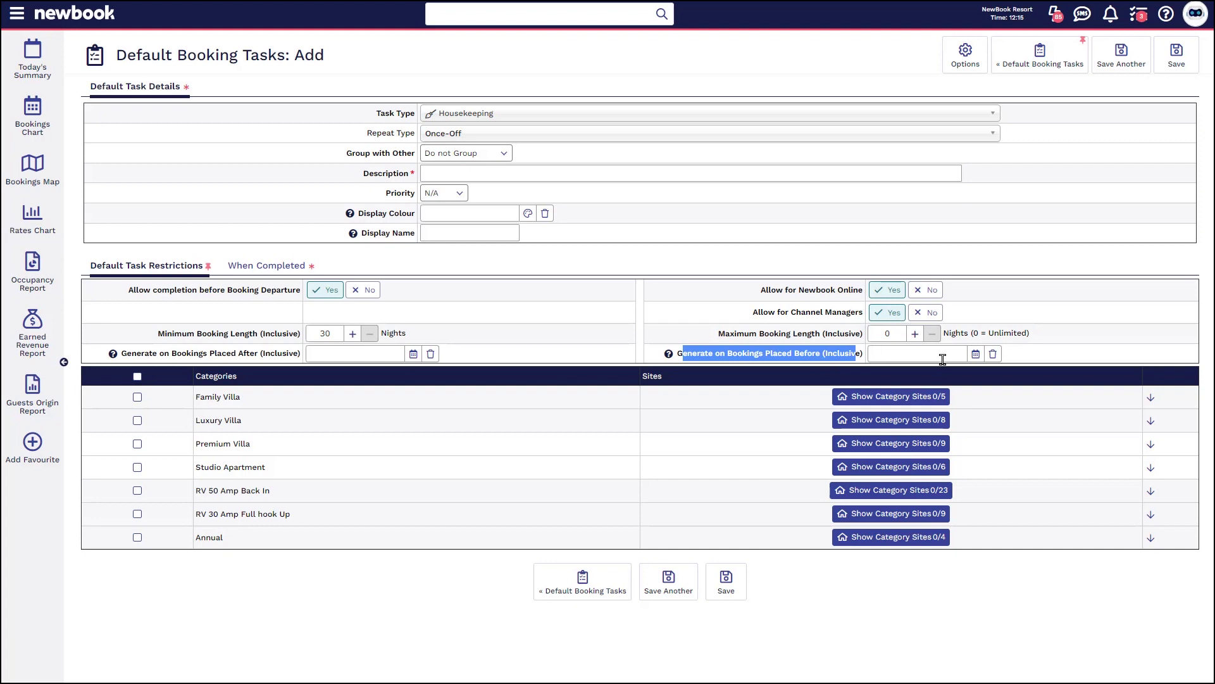
left_click(826, 364)
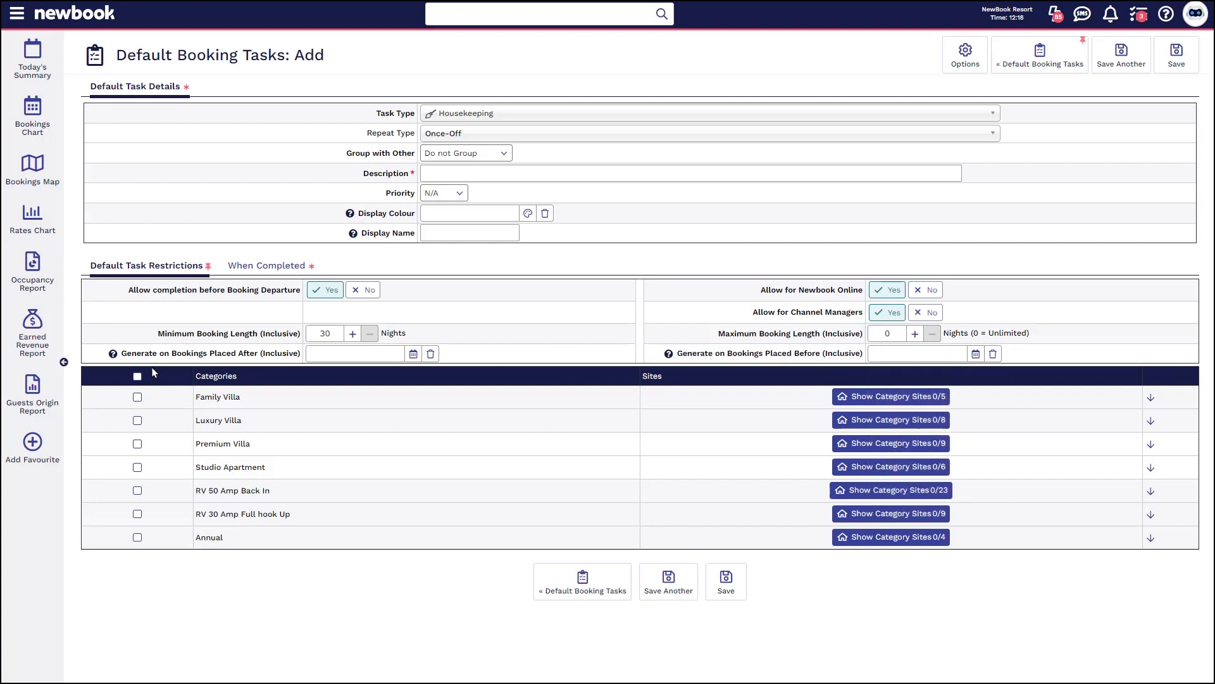
Apply the task to the Family Villa, Luxury Villa, Premium Villa and Studio Apartment categories
double_click(216, 375)
left_click(137, 397)
left_click(138, 420)
left_click(138, 445)
left_click(138, 468)
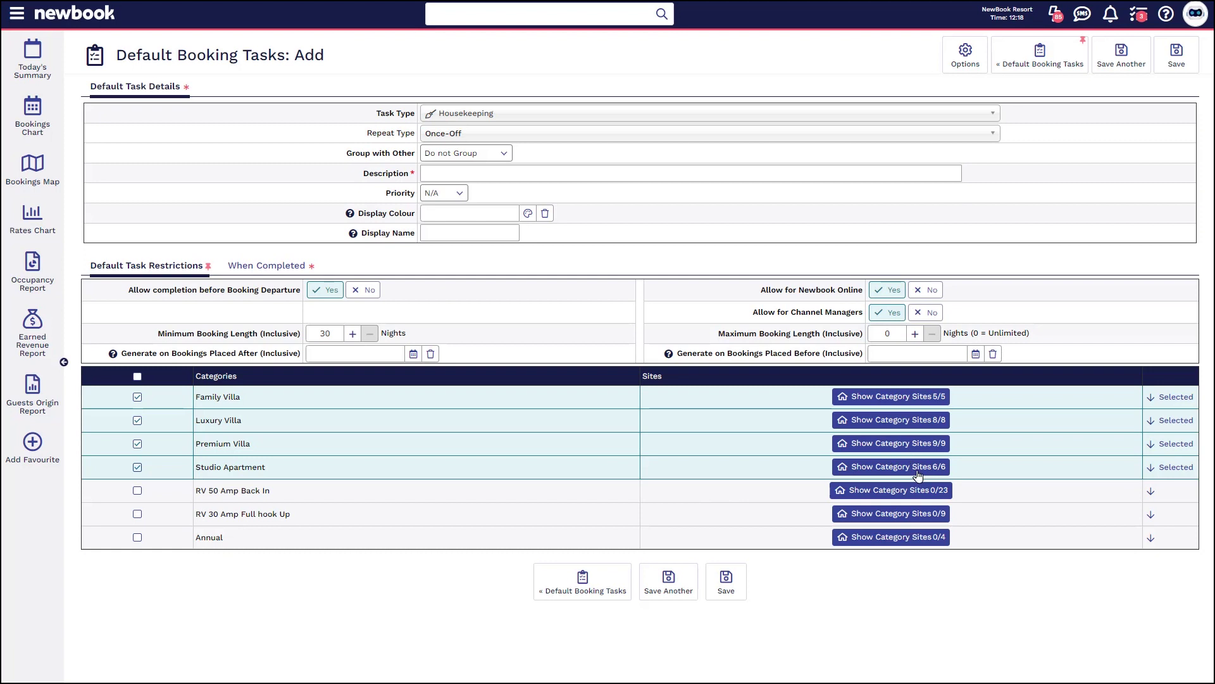
Exclude the site Studio Apartment 160 from the Studio Apartment category's selected sites and collapse its site list
left_click(897, 469)
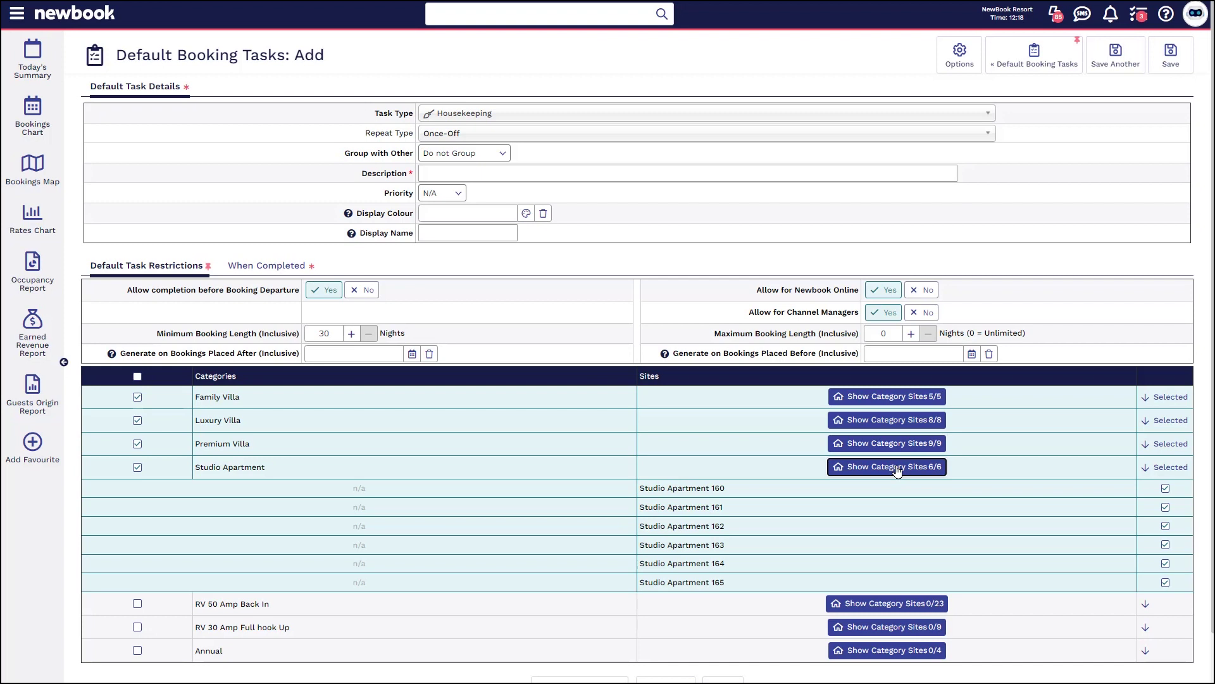
left_click(702, 489)
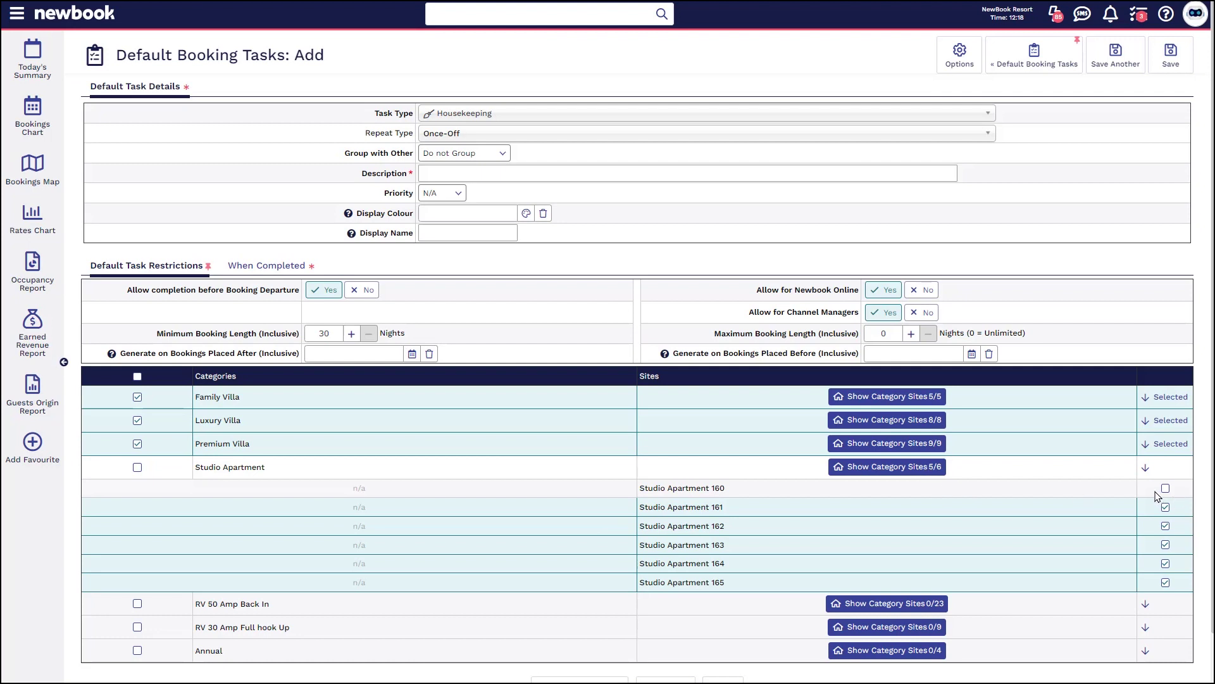
left_click(929, 469)
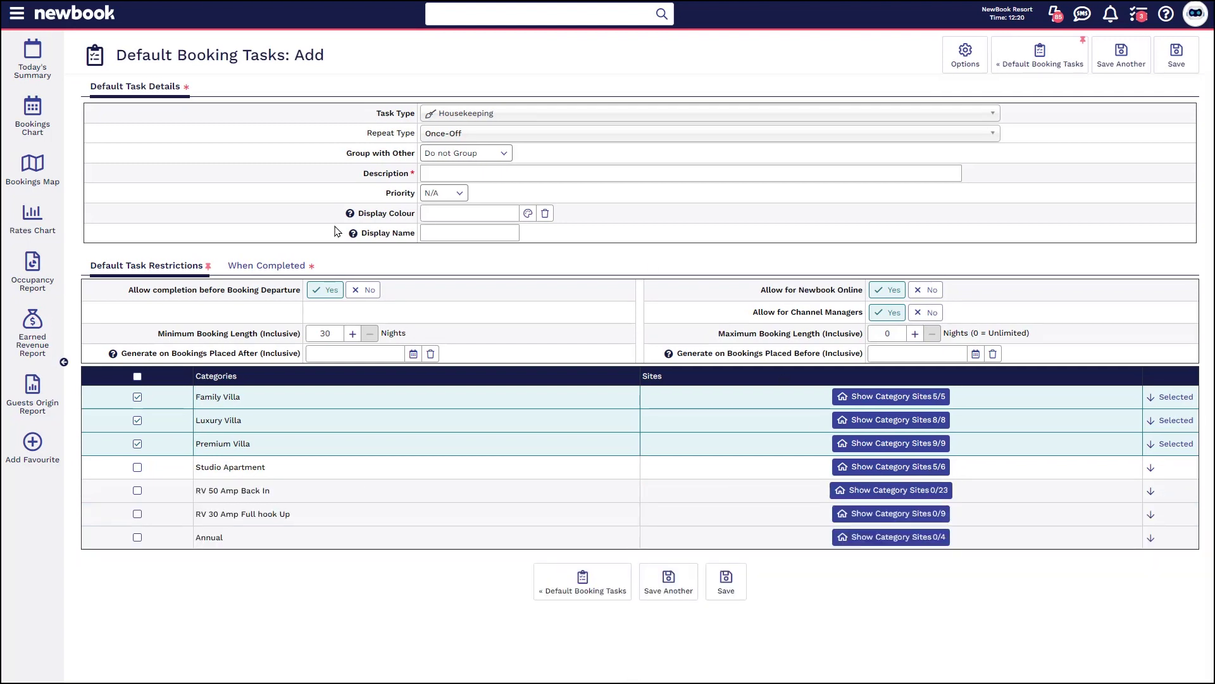
In the task's completion settings, set the site status update to Do Not Change
left_click(265, 268)
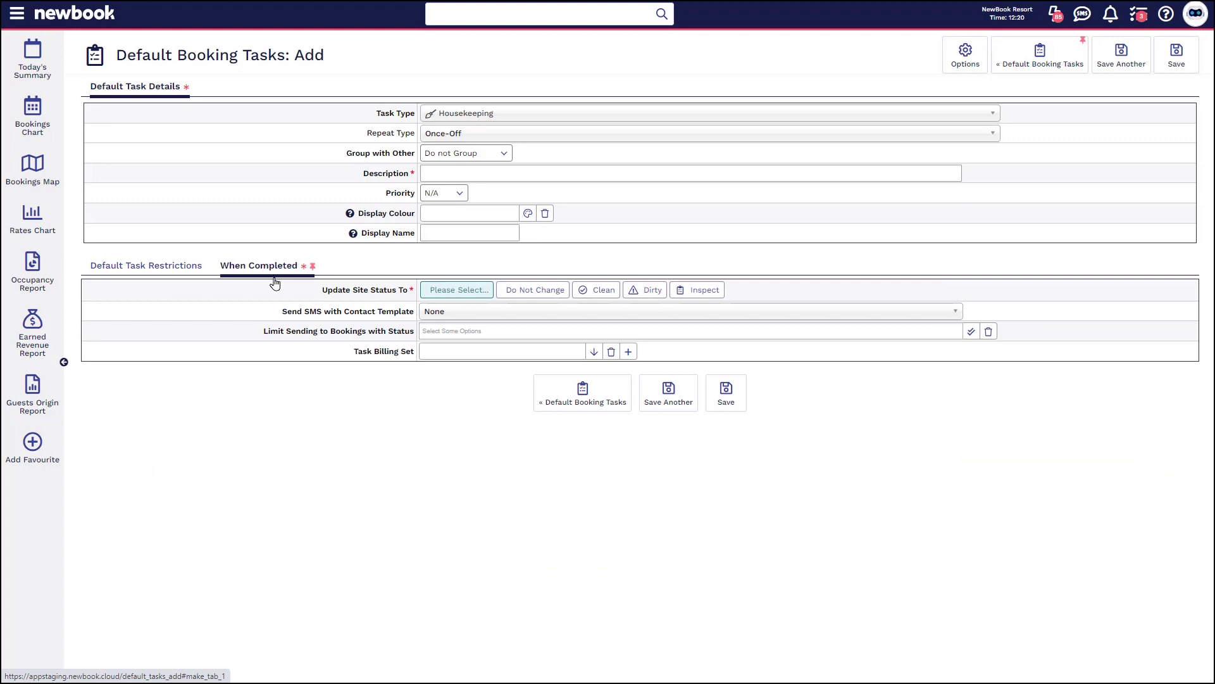
left_click_drag(309, 295, 397, 296)
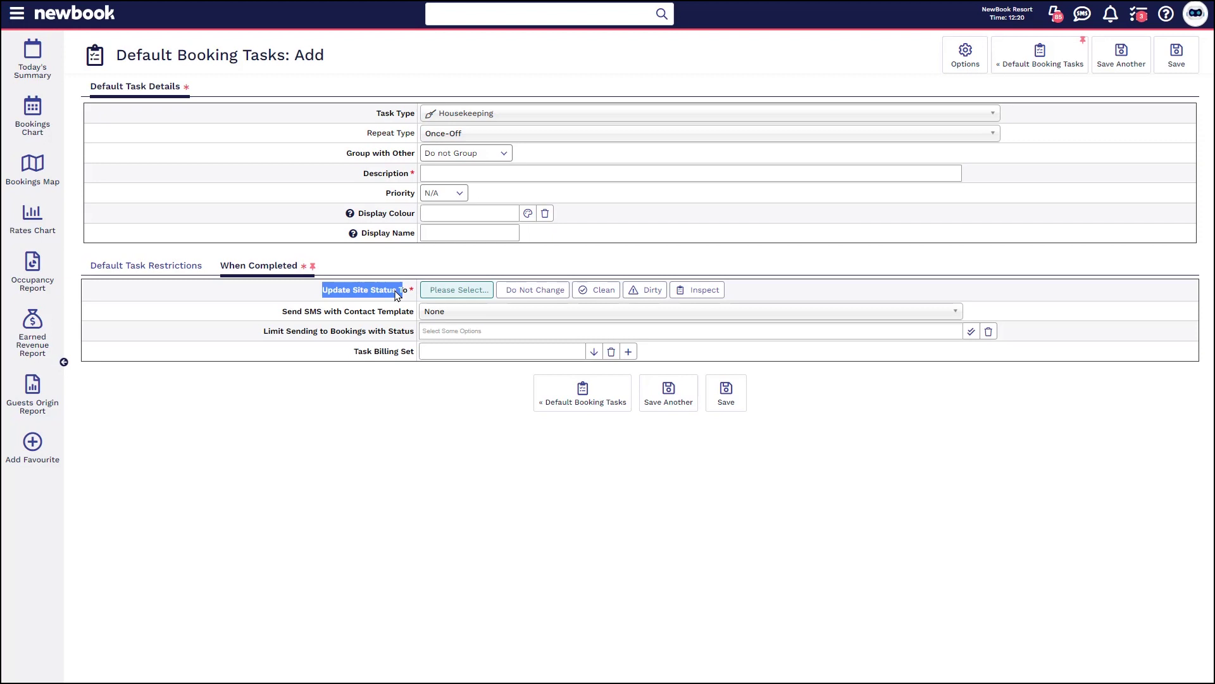
left_click(584, 292)
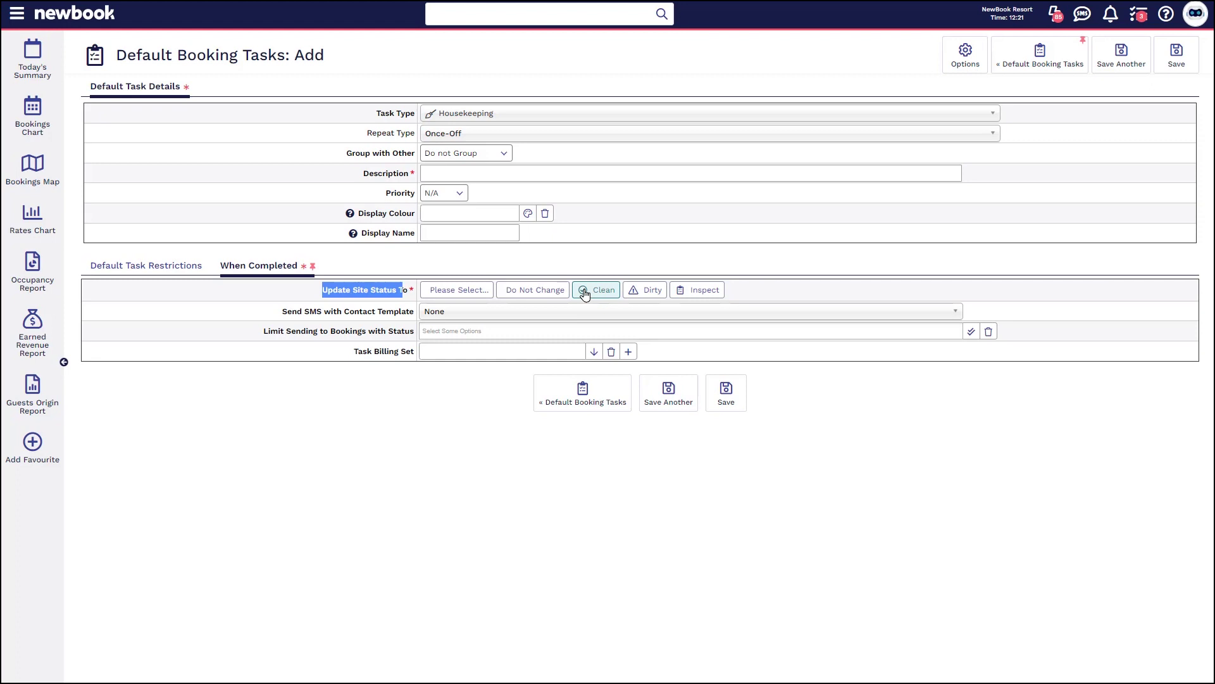
left_click(716, 291)
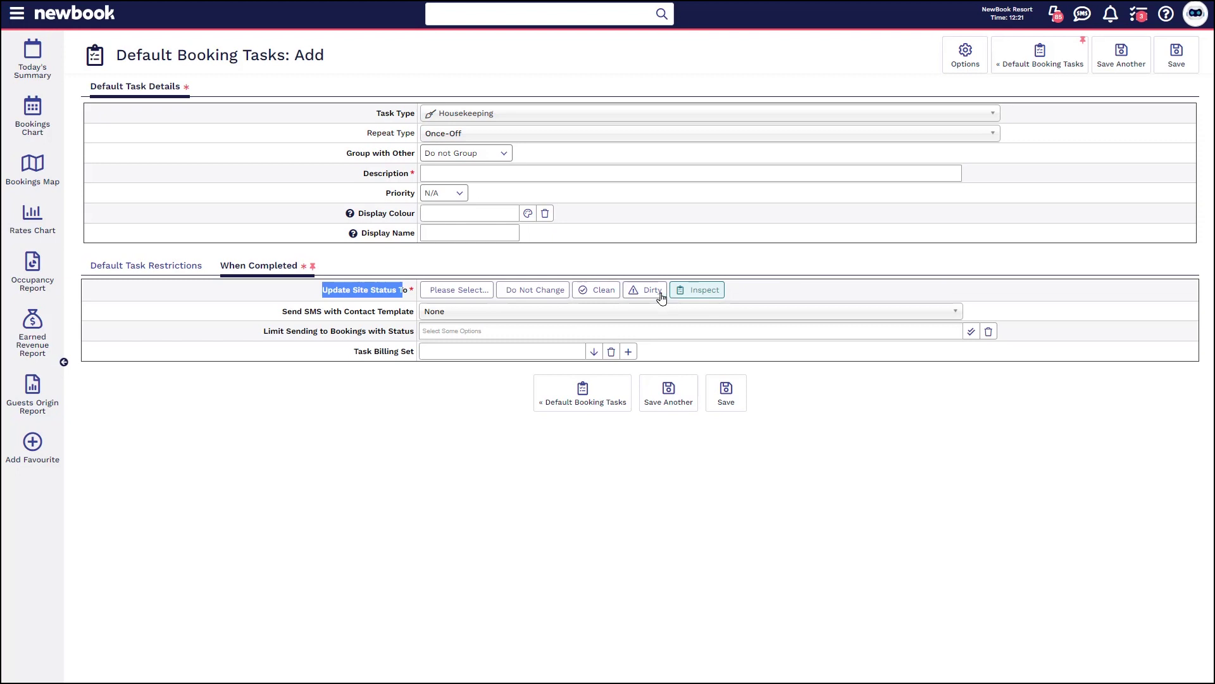
left_click(551, 296)
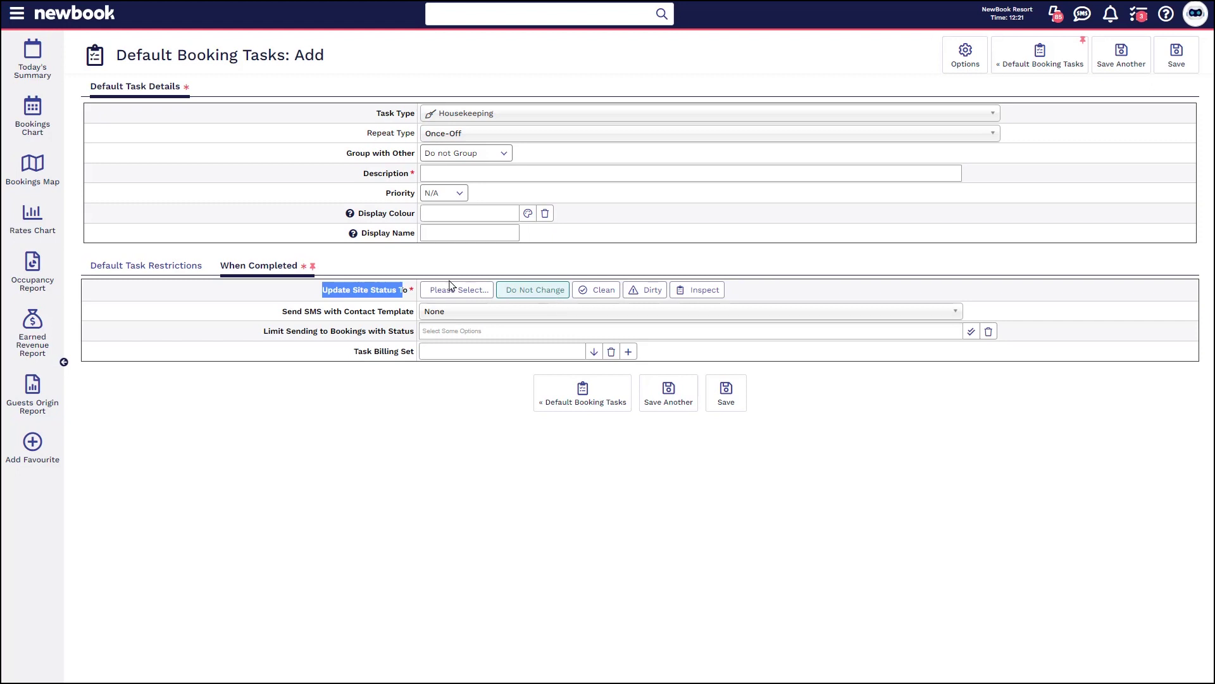
Examine the SMS contact templates and the booking statuses available for limiting sending when the task is completed
left_click_drag(282, 312, 410, 317)
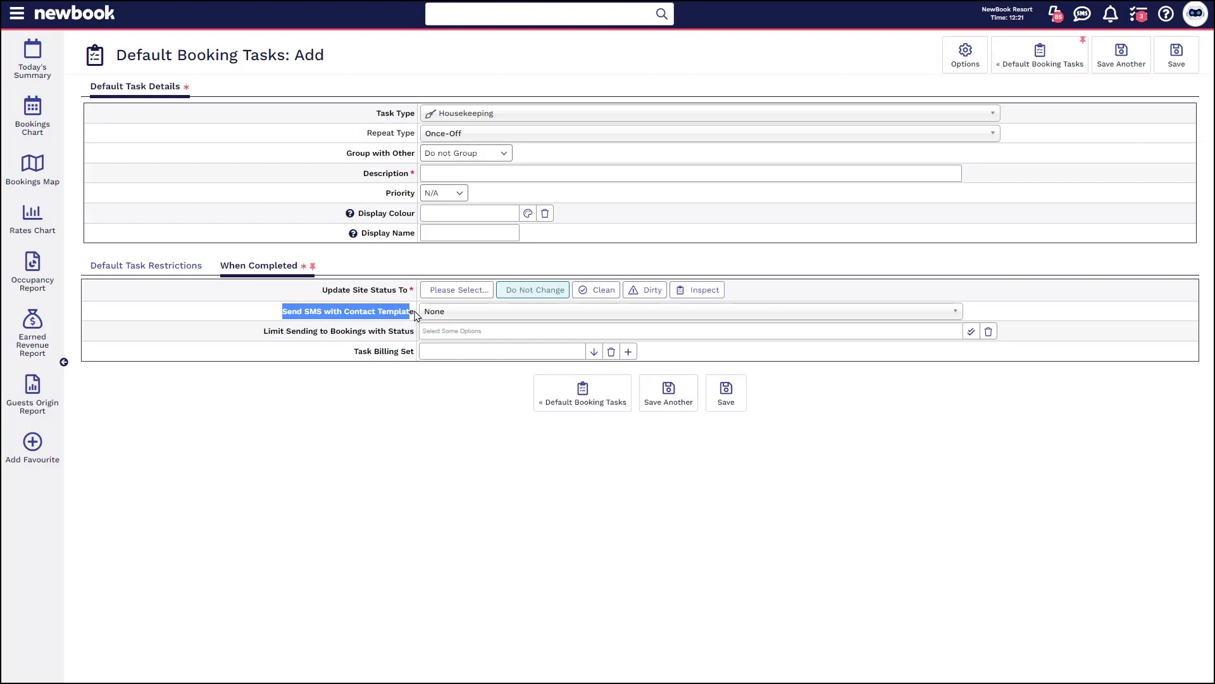
left_click(391, 309)
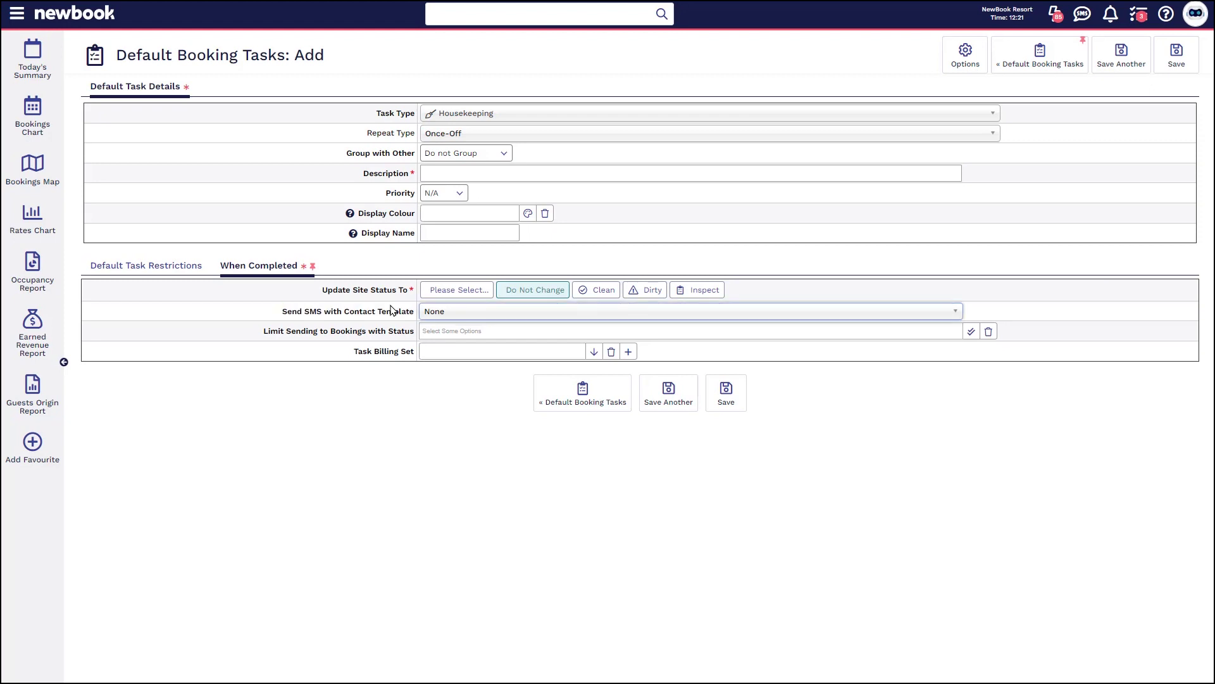
left_click(466, 314)
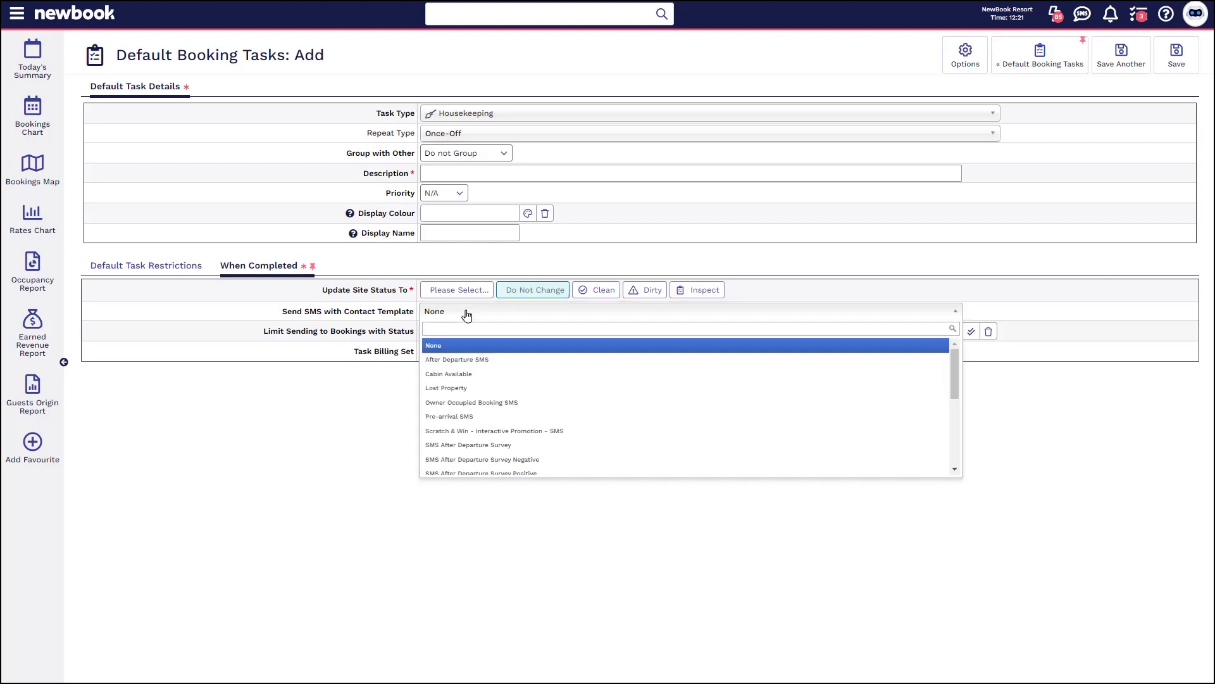
left_click(203, 387)
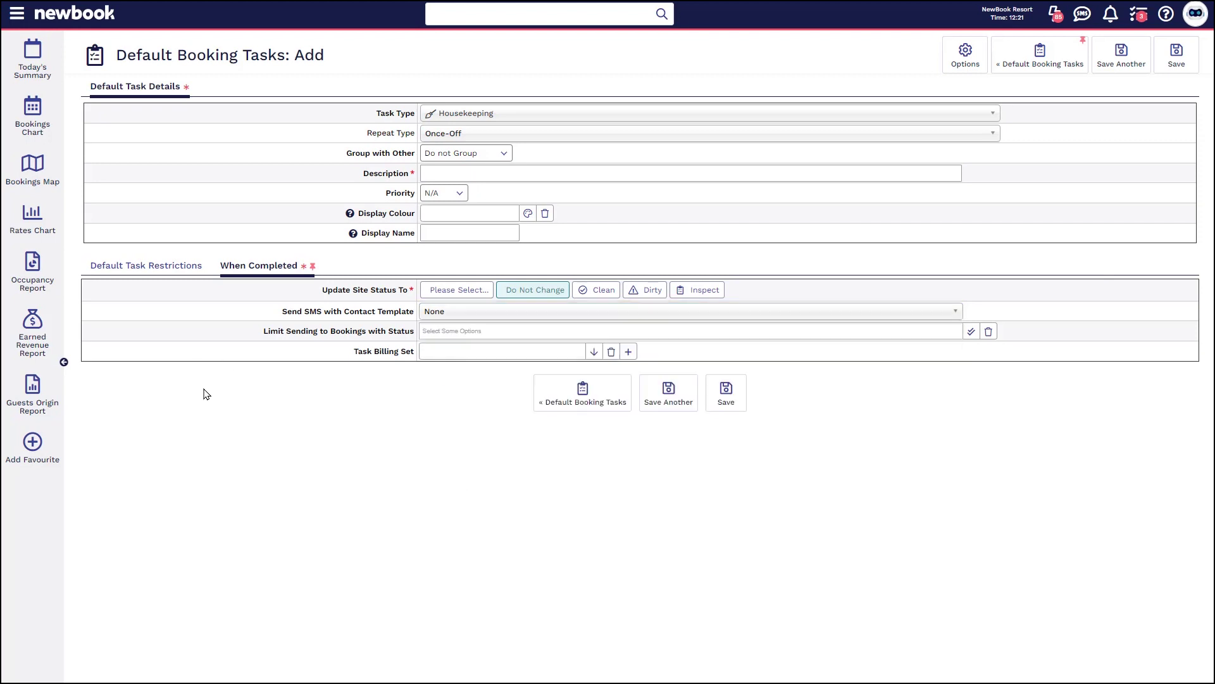
left_click_drag(265, 330, 410, 339)
left_click(410, 339)
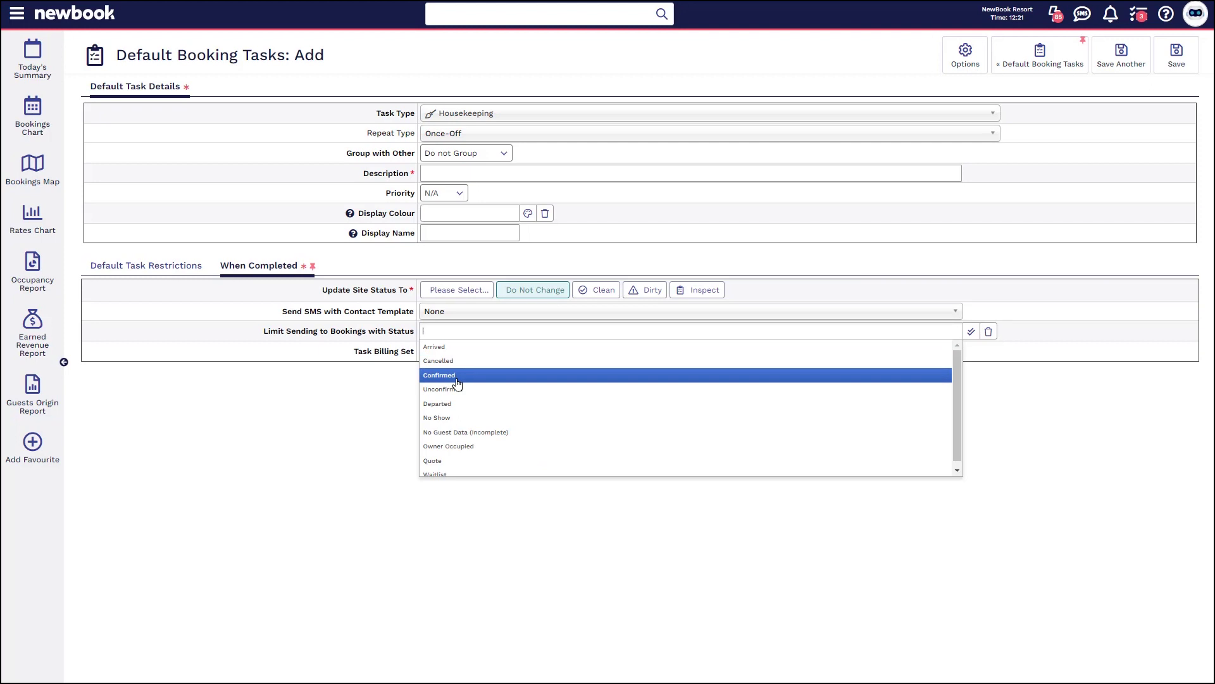
left_click(285, 400)
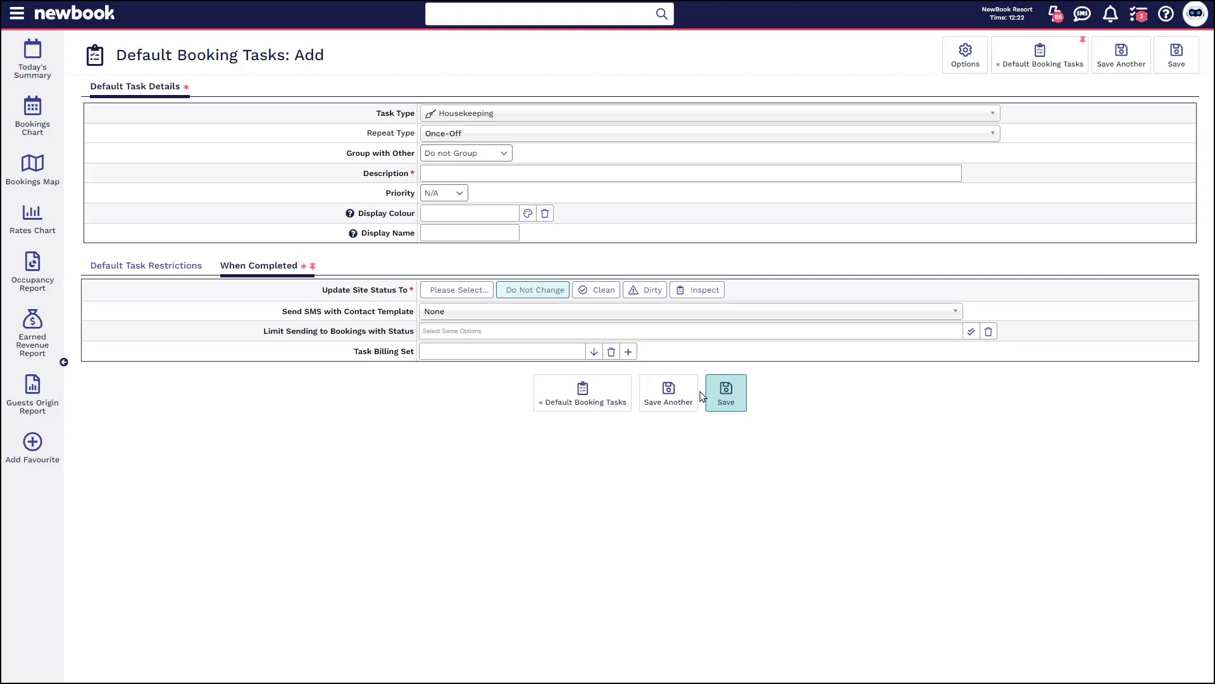
Open the full details of the booking arriving 29 Mar 2023 in Family Villa 073 from the bookings chart
left_click(43, 116)
left_click(721, 360)
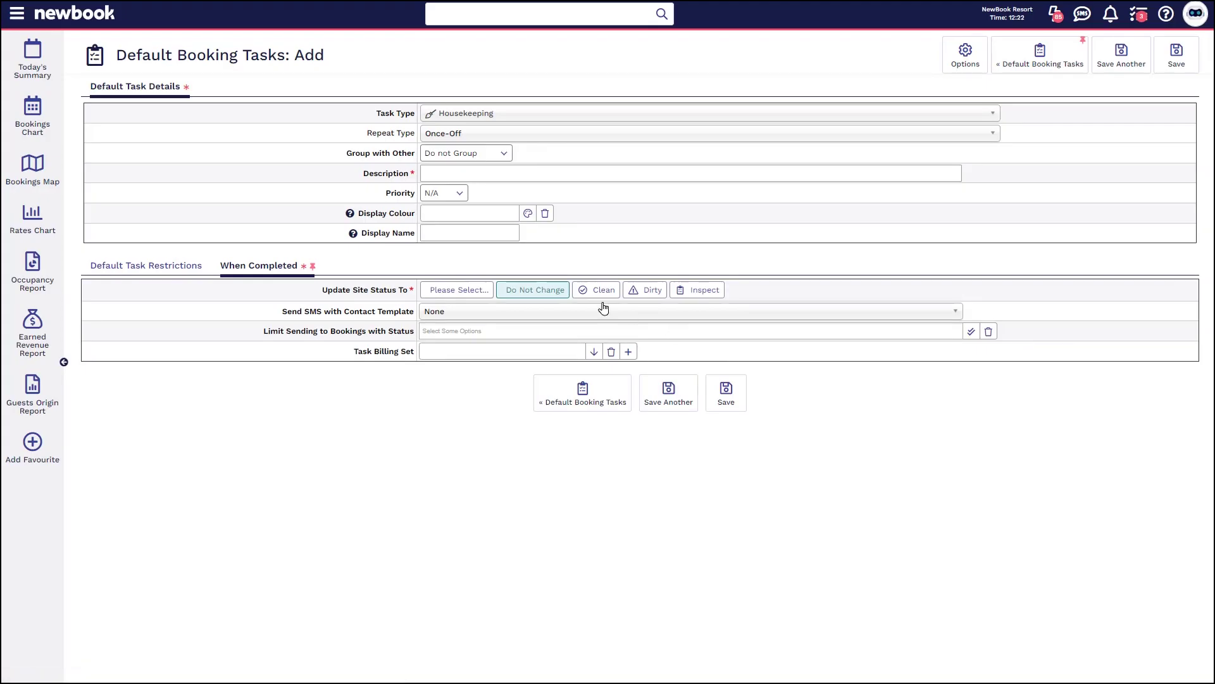
left_click(520, 168)
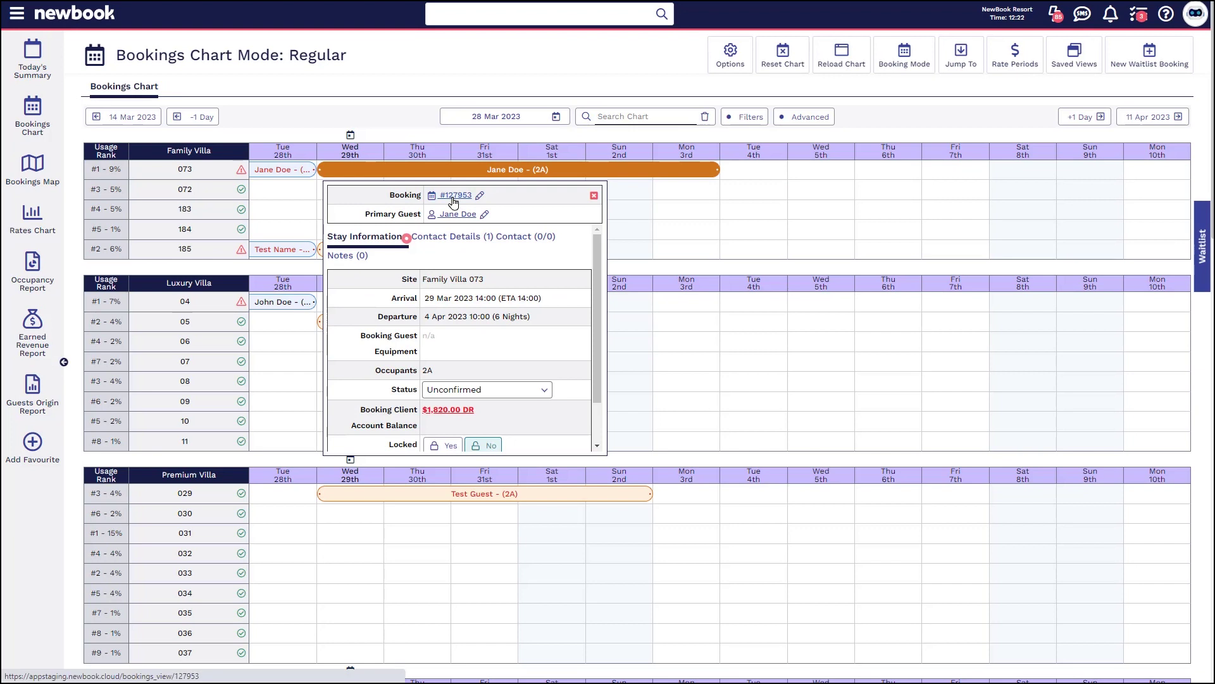
left_click(453, 200)
left_click_drag(115, 56, 415, 61)
left_click(412, 63)
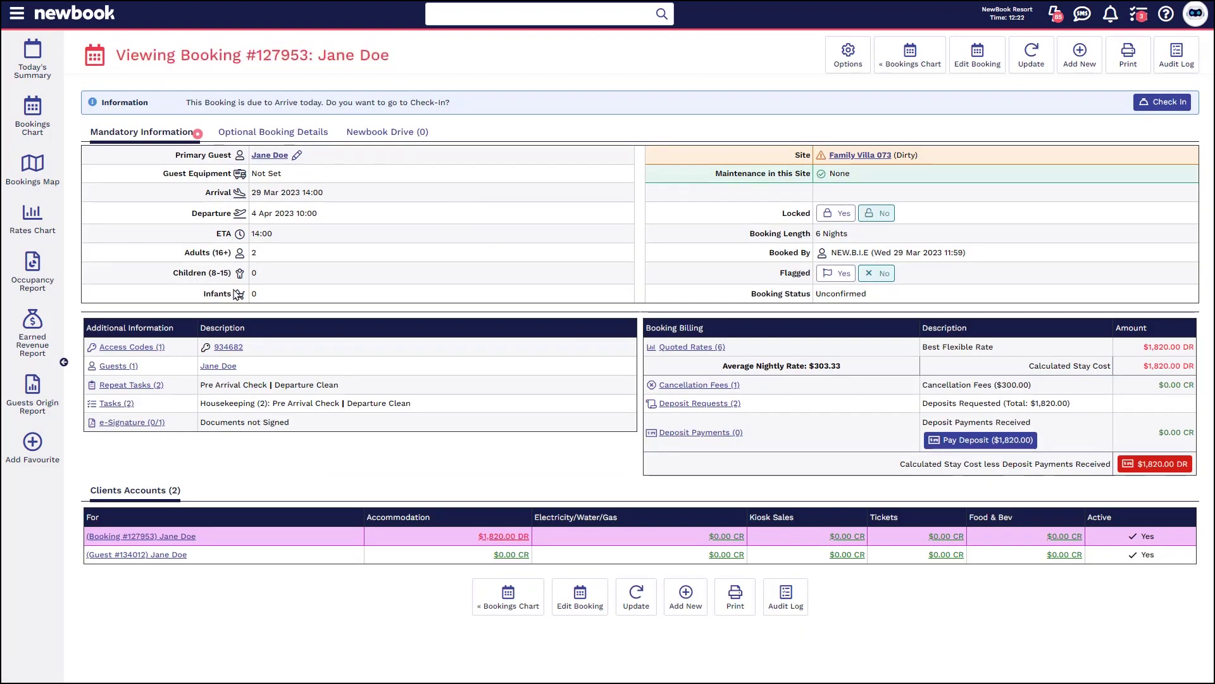
Examine the booking's repeat tasks, its housekeeping tasks and its assigned site
triple_click(154, 385)
left_click_drag(200, 384, 263, 384)
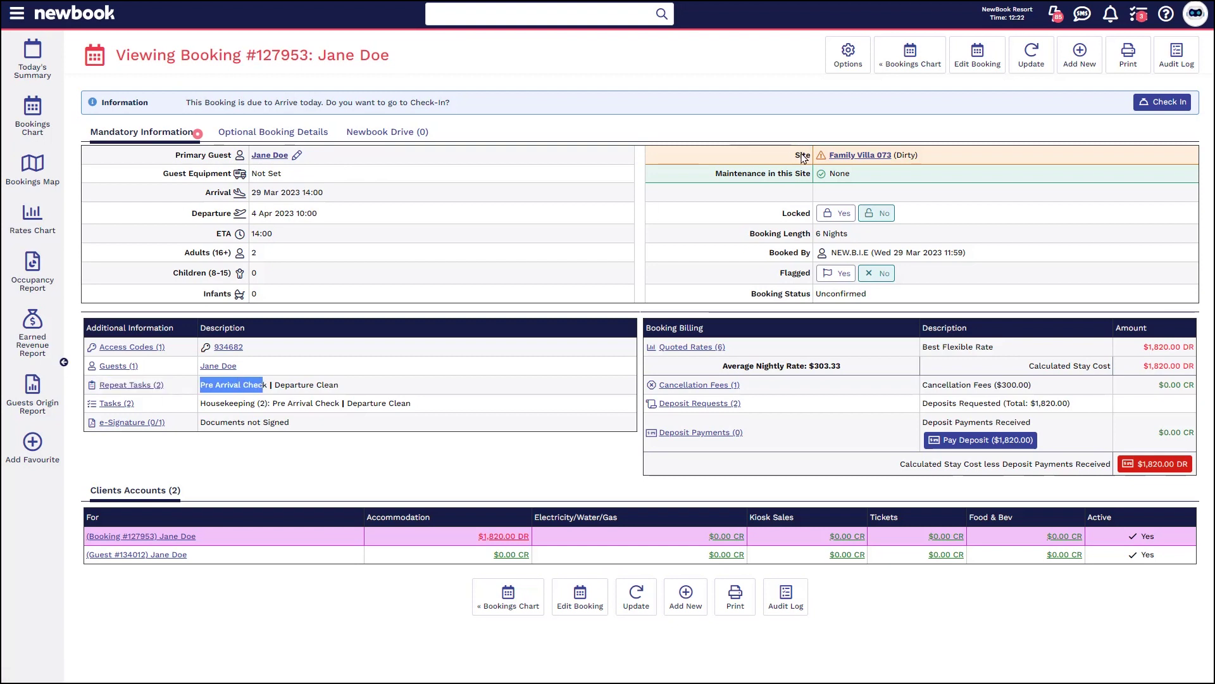
left_click_drag(817, 154, 953, 161)
left_click_drag(342, 385, 200, 384)
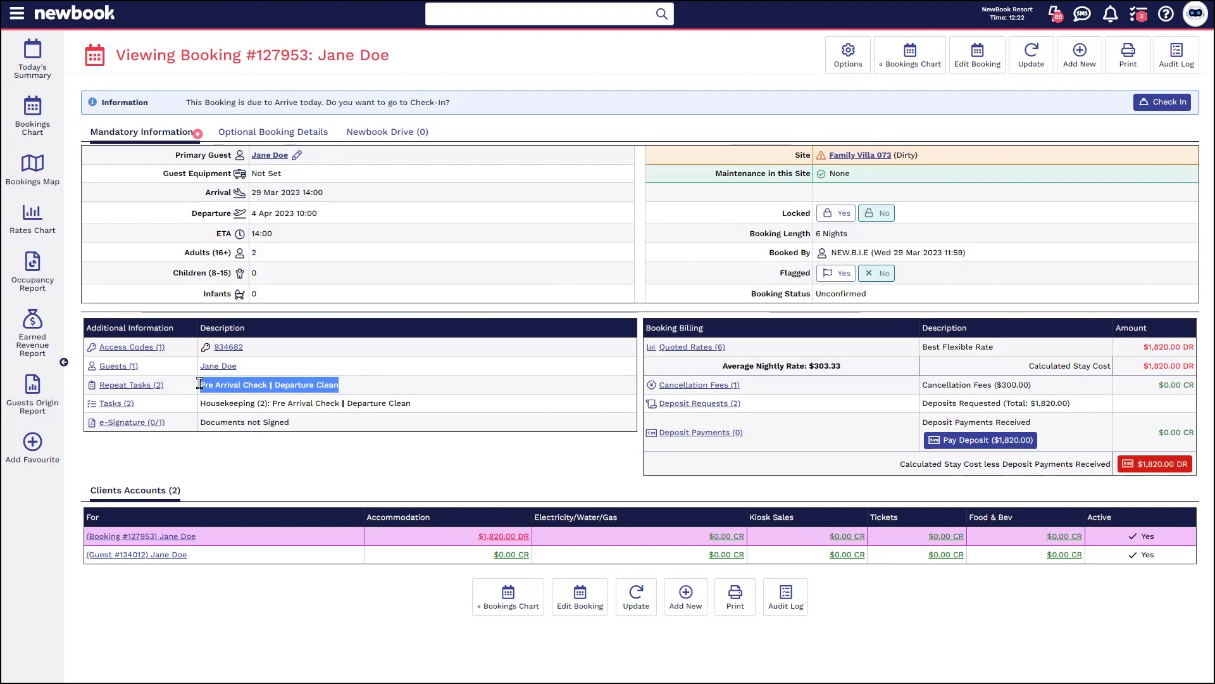
left_click(221, 384)
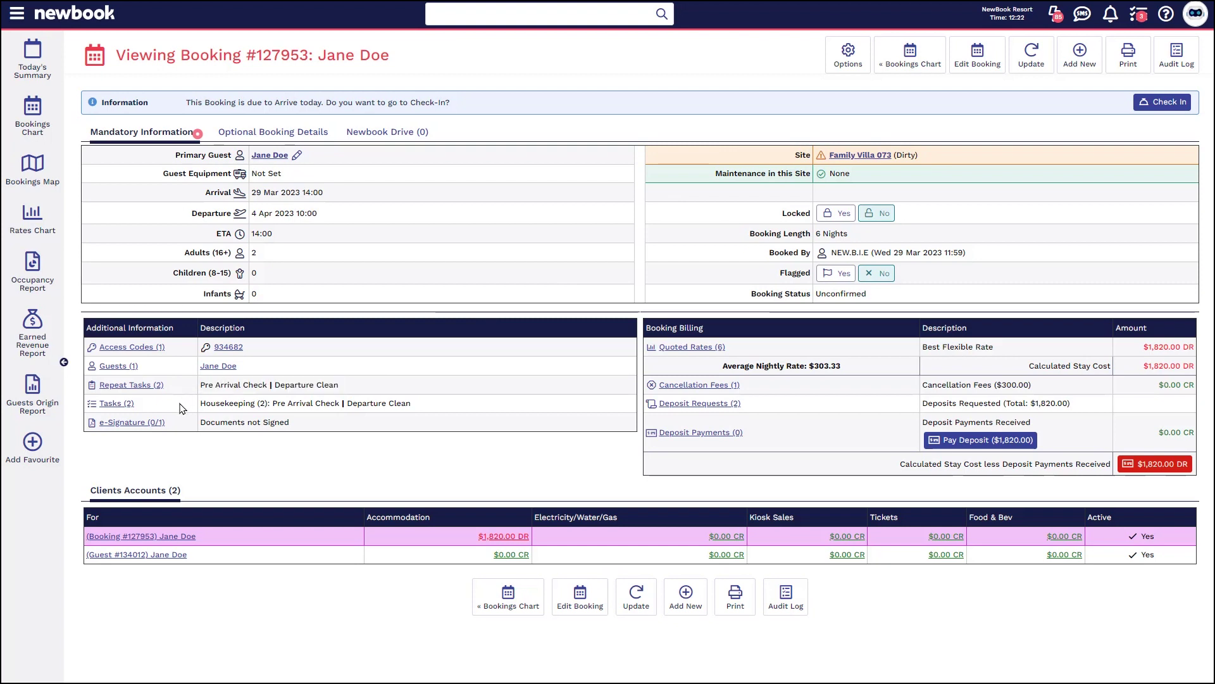
left_click_drag(202, 402, 423, 407)
left_click(427, 407)
left_click_drag(117, 55, 420, 59)
left_click(477, 95)
Start a new once-off task for the booking and check its location type, linked booking and available task types
left_click(1079, 53)
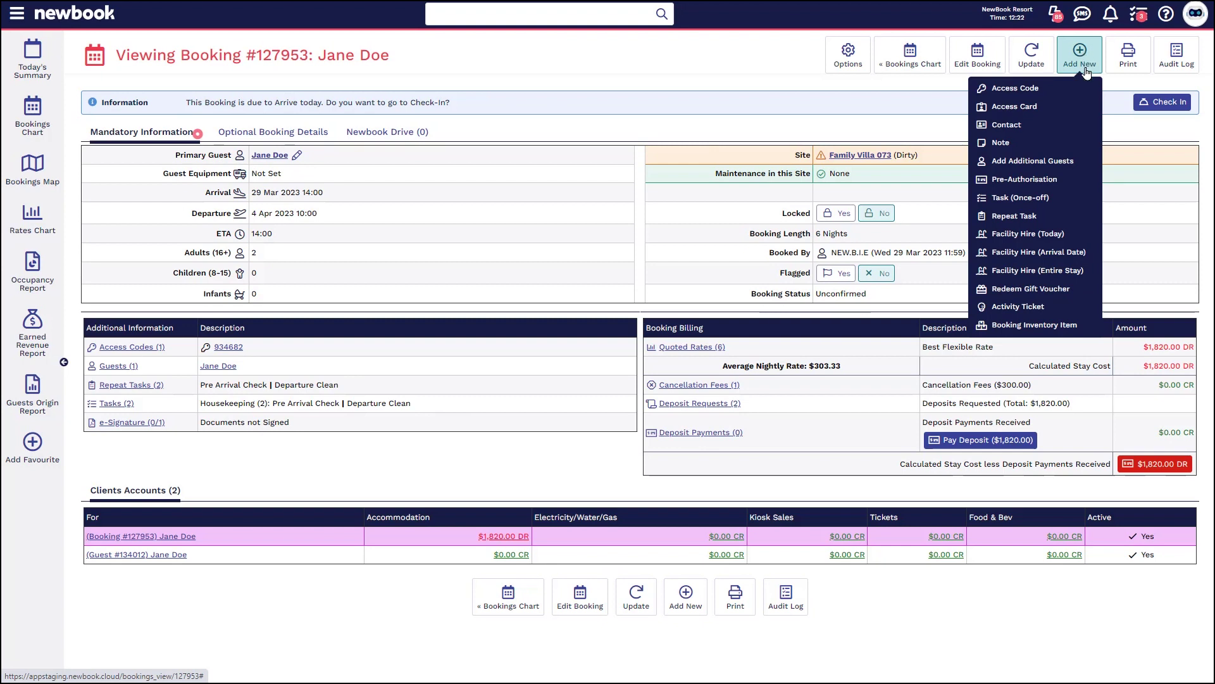
left_click(1053, 206)
left_click_drag(123, 61, 222, 61)
left_click_drag(348, 131, 418, 131)
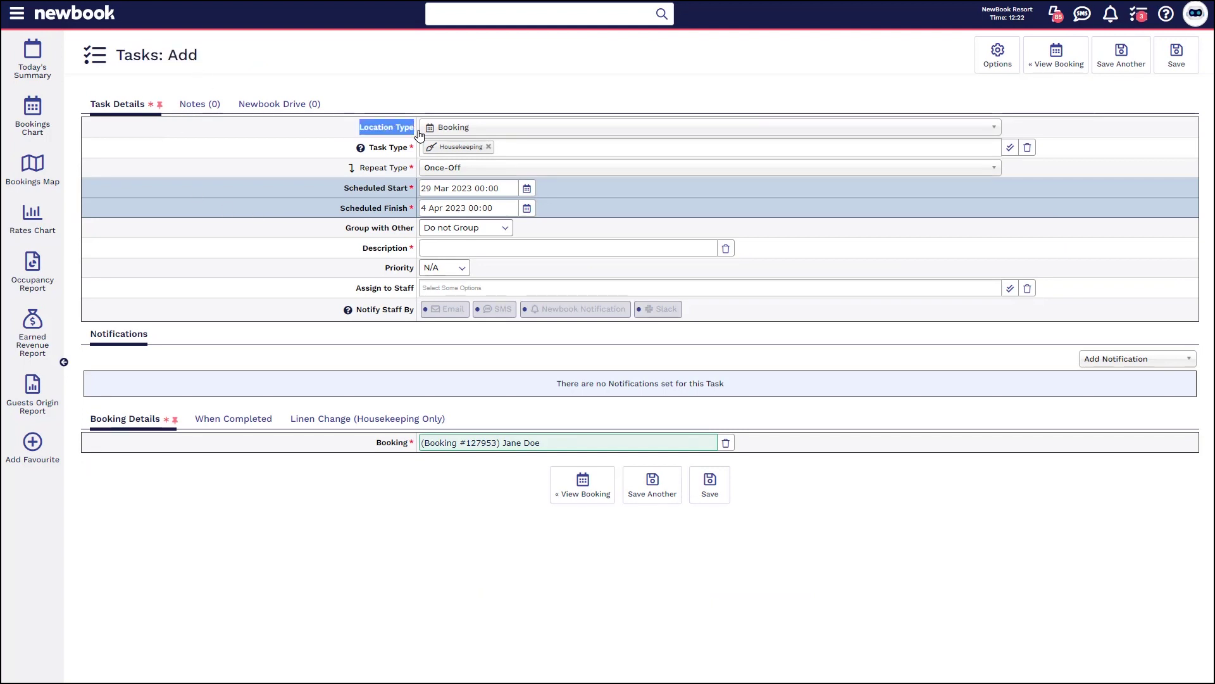
left_click(458, 130)
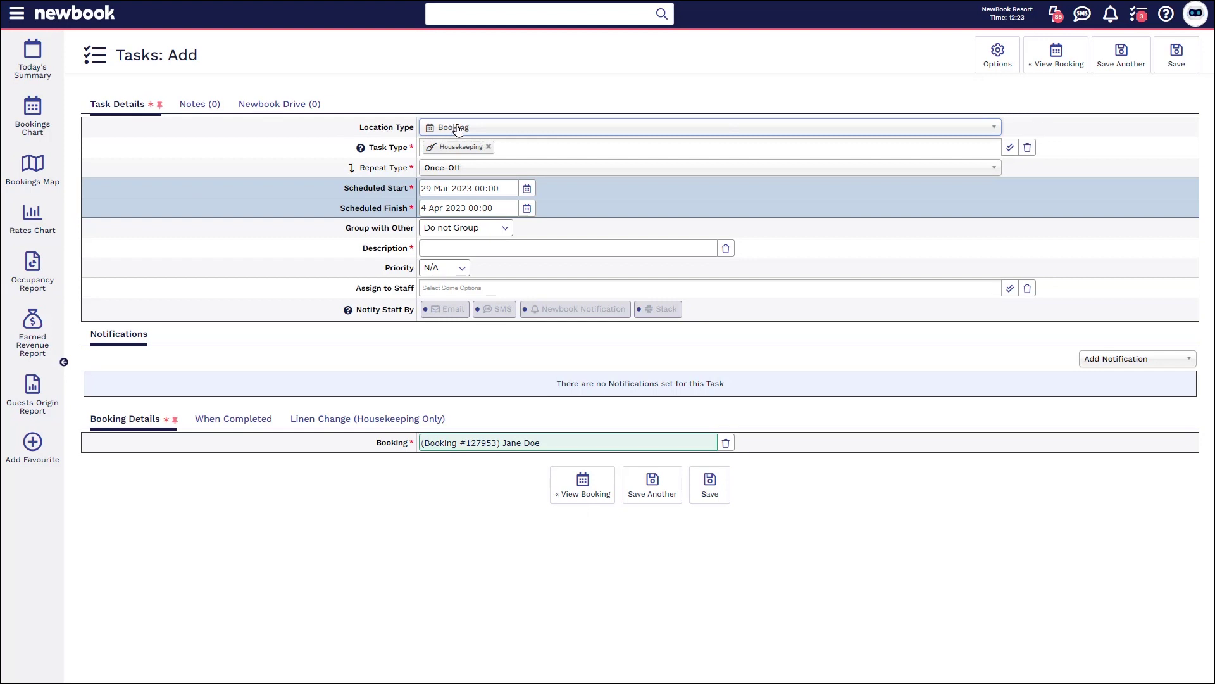
left_click_drag(378, 444, 434, 444)
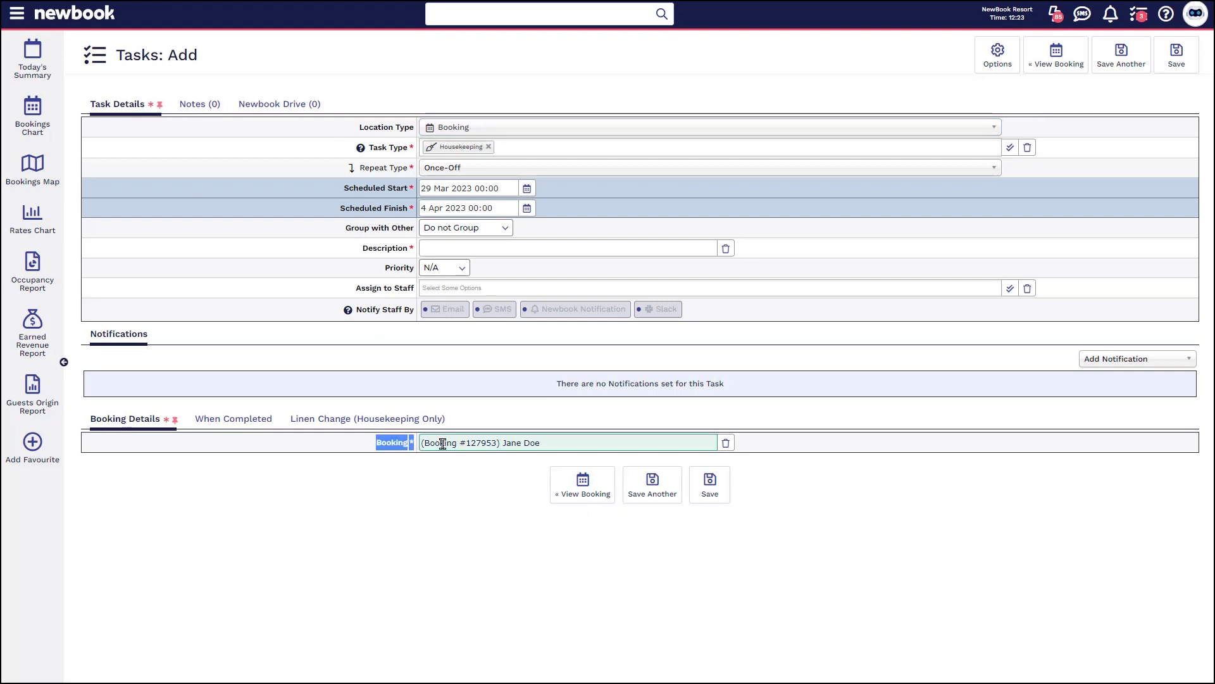
left_click(379, 152)
left_click(443, 147)
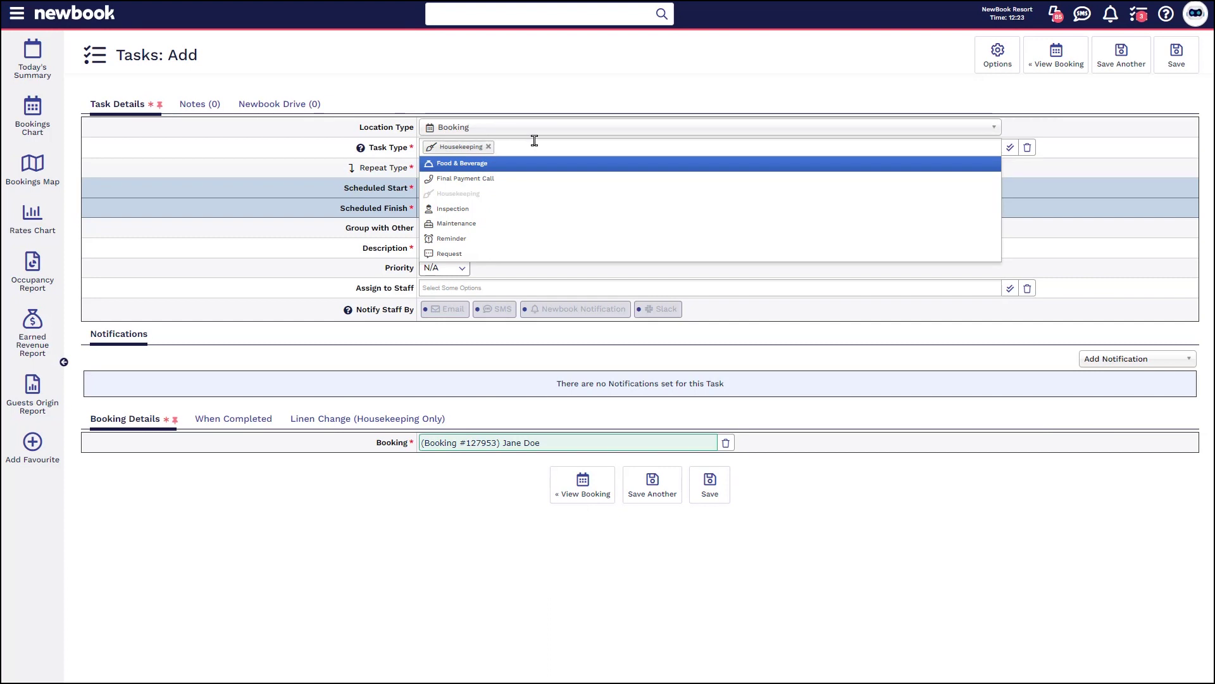
left_click(342, 178)
left_click_drag(364, 169, 426, 174)
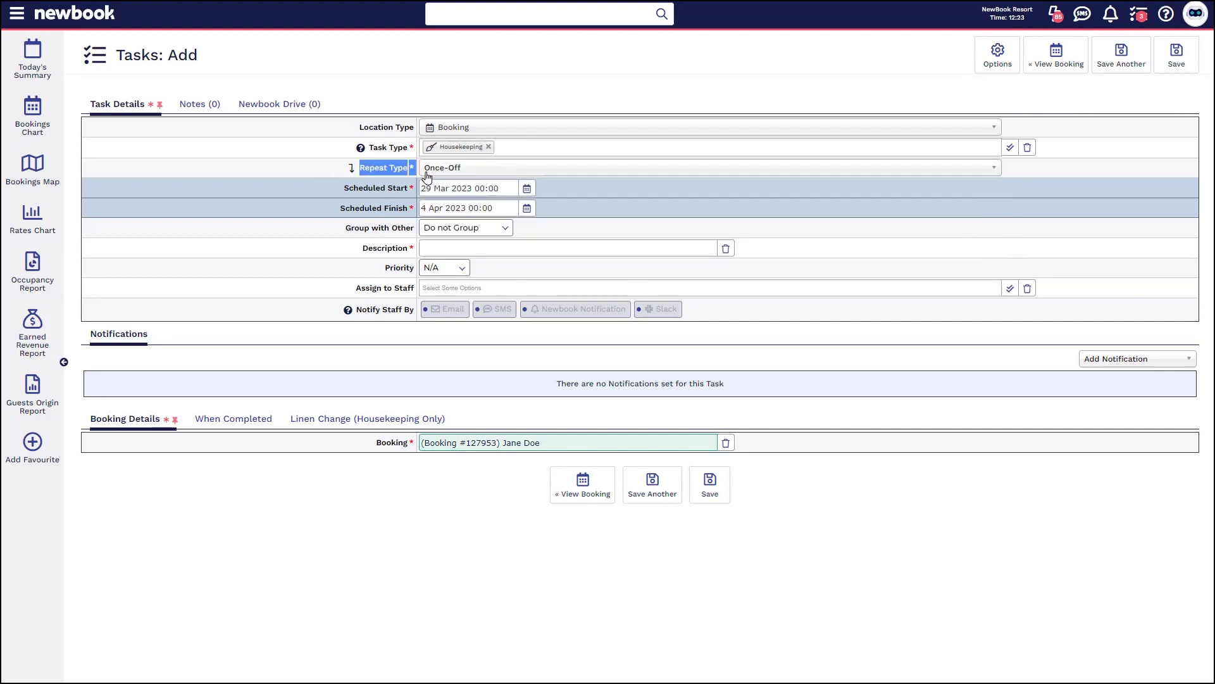
Set the task's repeat type to After Arrival at 2 days and its description to Towel change
left_click(481, 173)
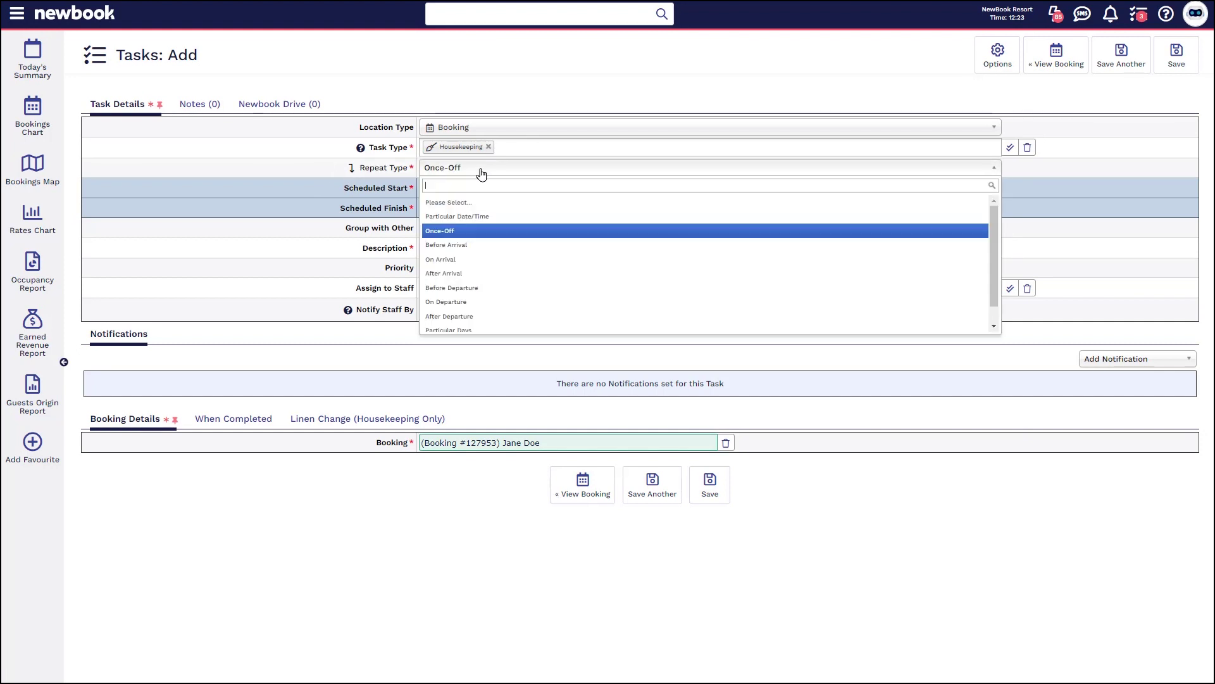
left_click(469, 279)
left_click(436, 228)
type("Towel change")
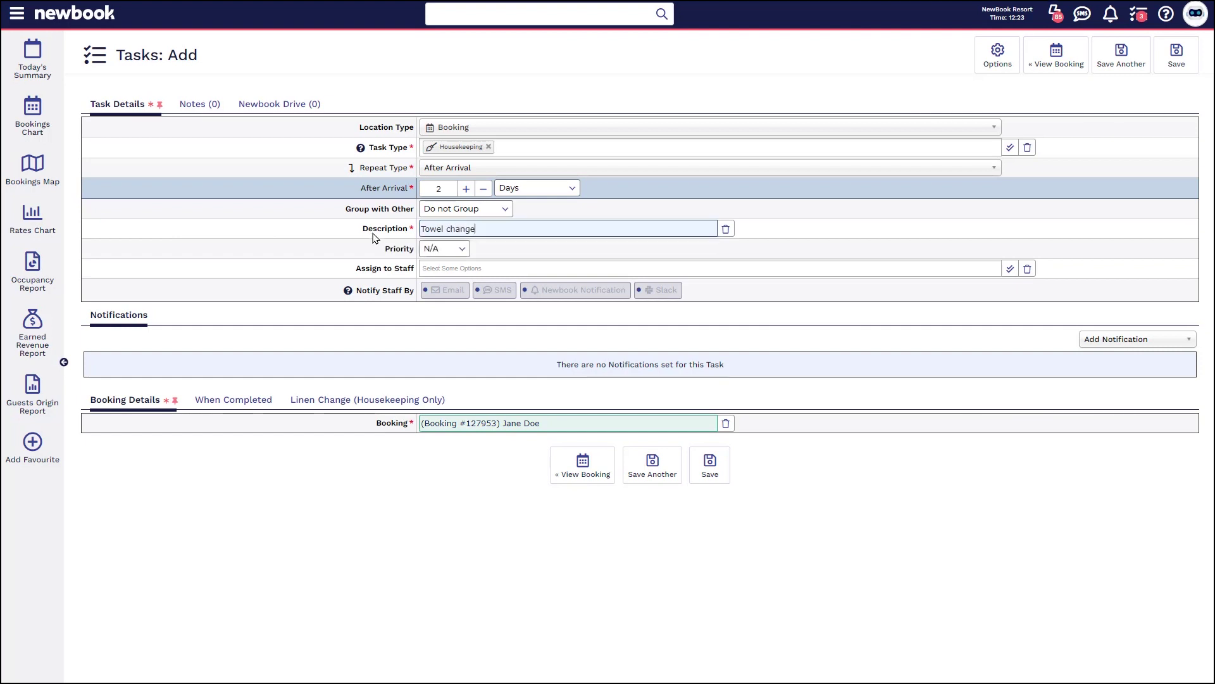
Assign the task to the second staff member under Management and save it without choosing a staff notification method
left_click_drag(355, 271, 446, 269)
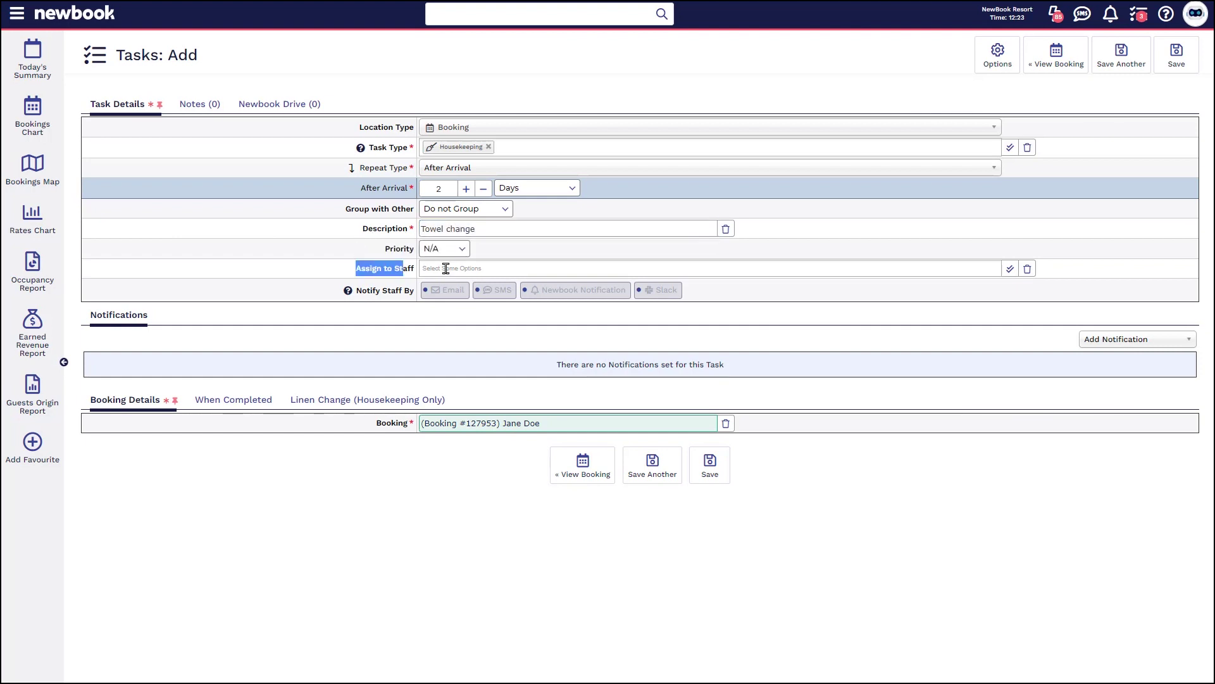
left_click(447, 268)
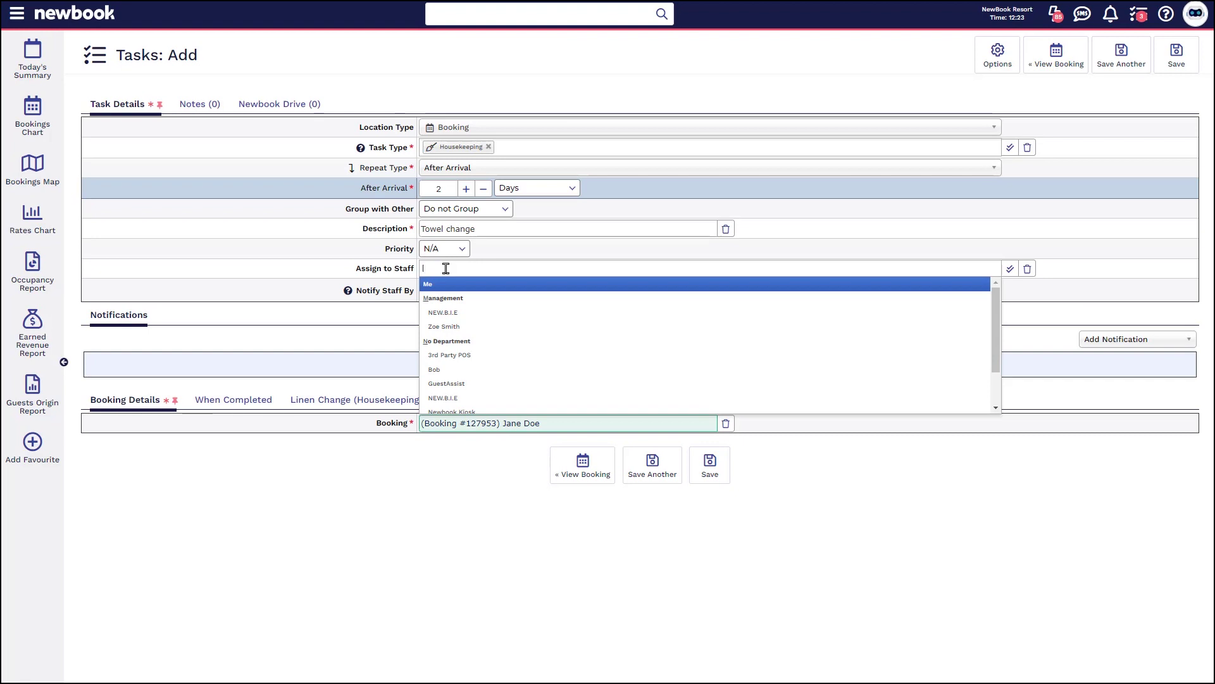
left_click(469, 327)
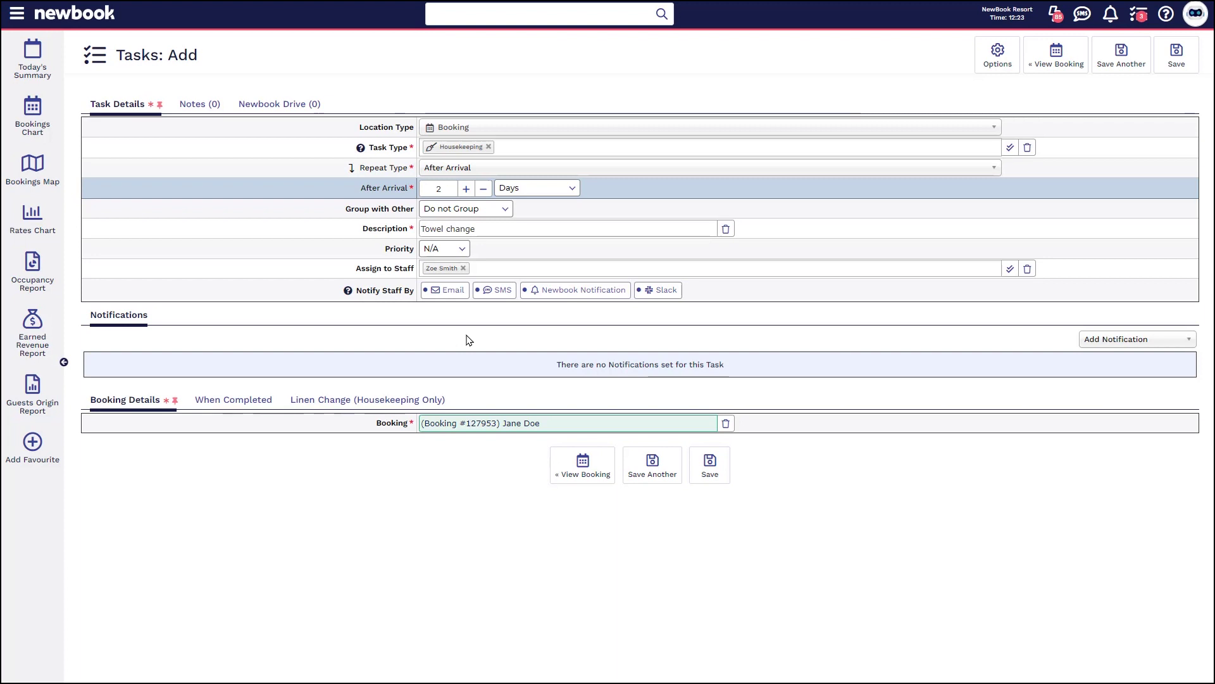
left_click_drag(358, 296, 410, 292)
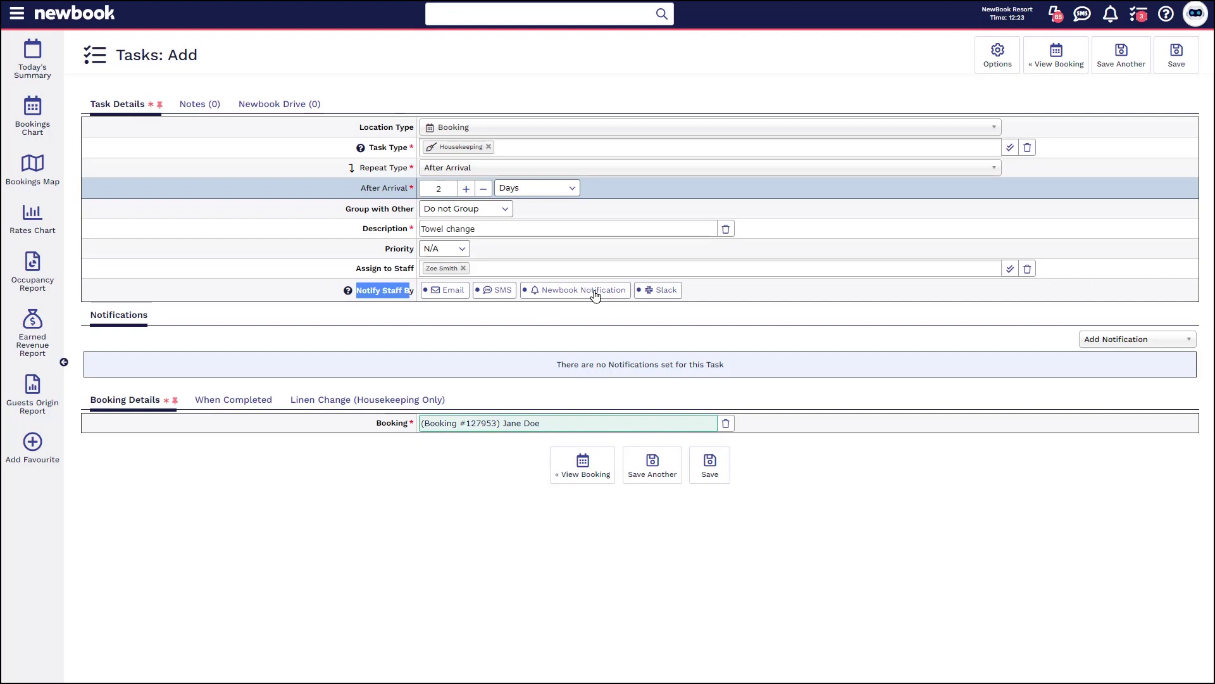
left_click(631, 298)
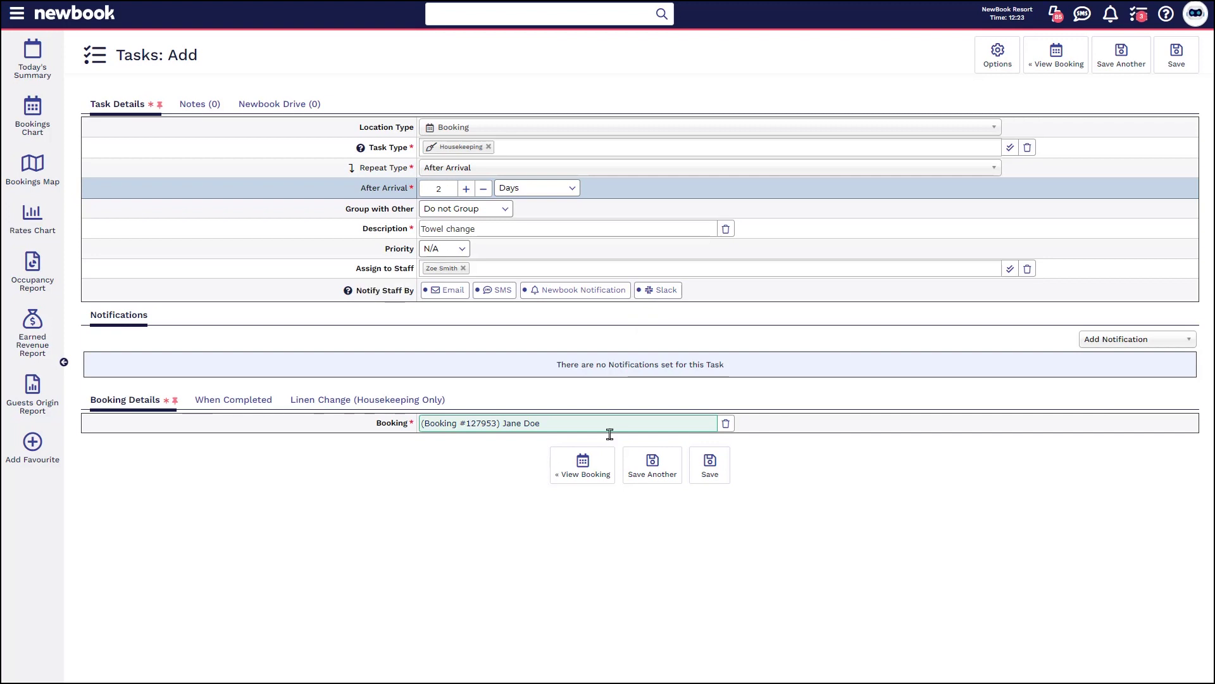
left_click(709, 465)
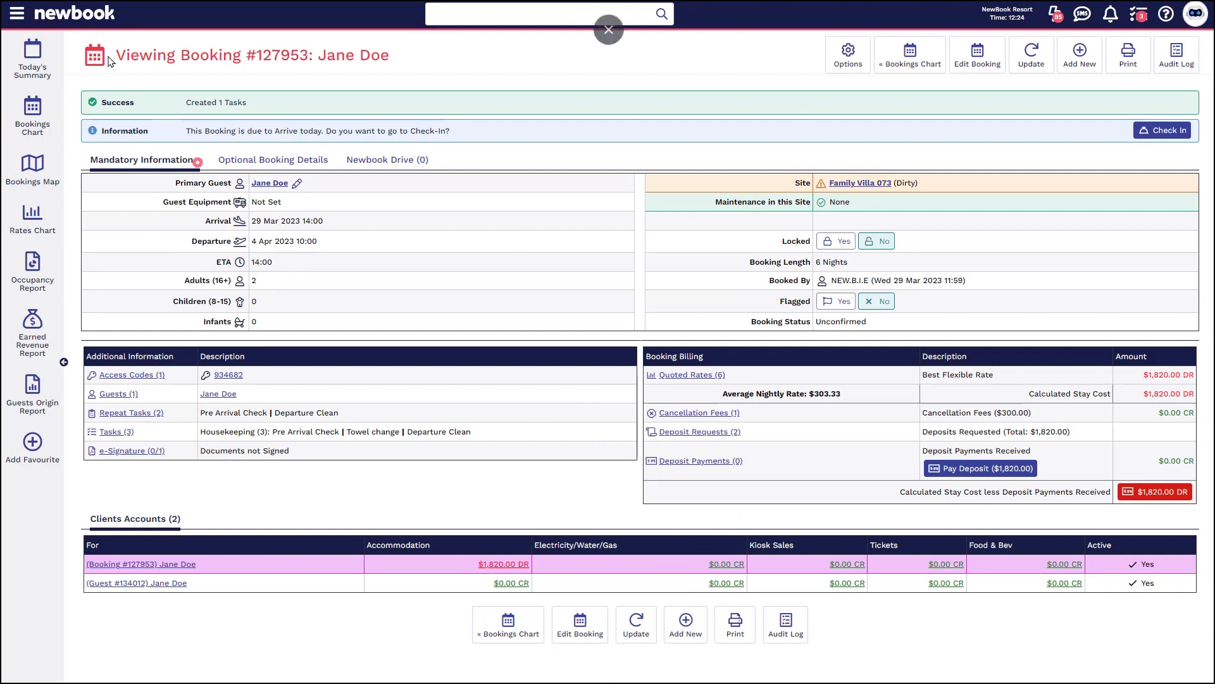
Check the booking's success message and its task list for the Towel change task
left_click_drag(117, 62, 420, 61)
left_click(419, 68)
left_click_drag(191, 100, 249, 103)
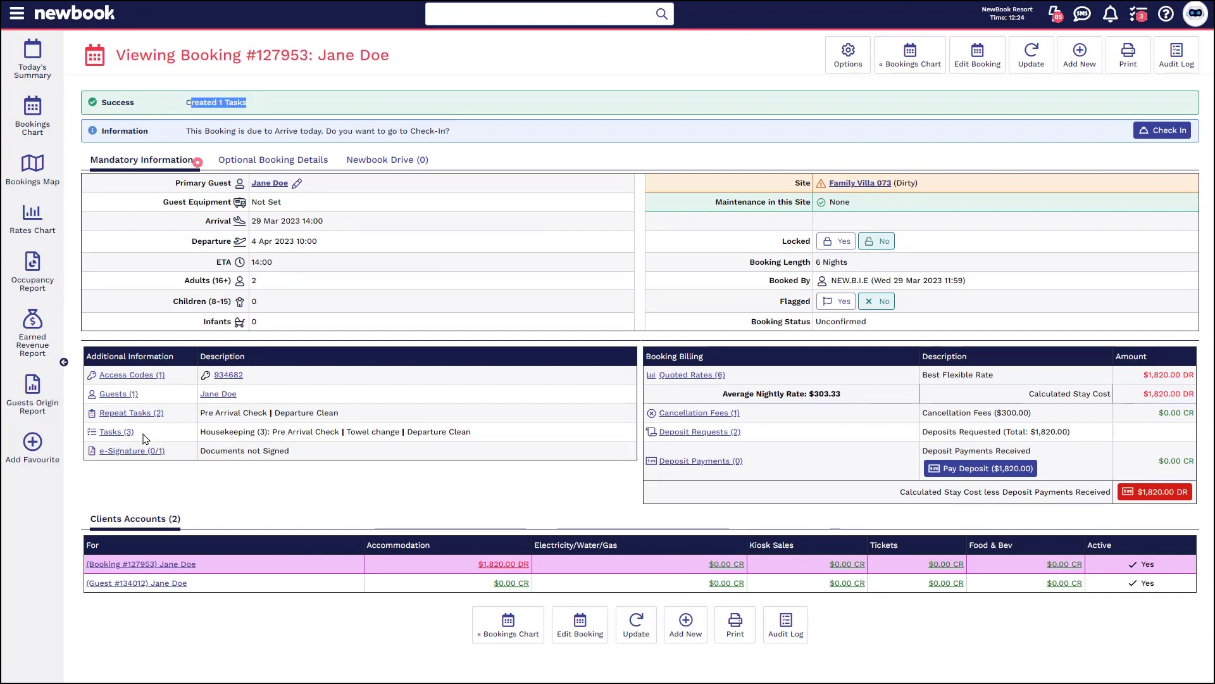
left_click_drag(145, 438, 96, 434)
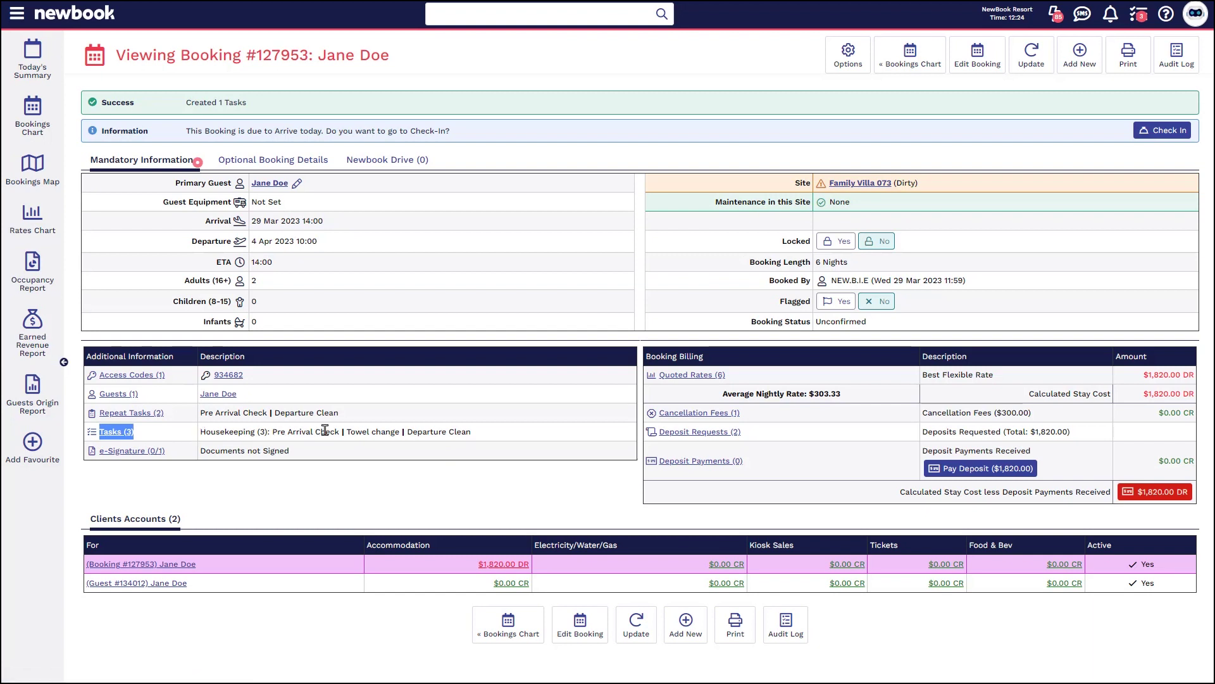
left_click_drag(346, 432, 399, 433)
left_click(393, 433)
Search the navigation for "task" and open the Housekeeping List, checking its date and task heading
left_click(17, 14)
type("task")
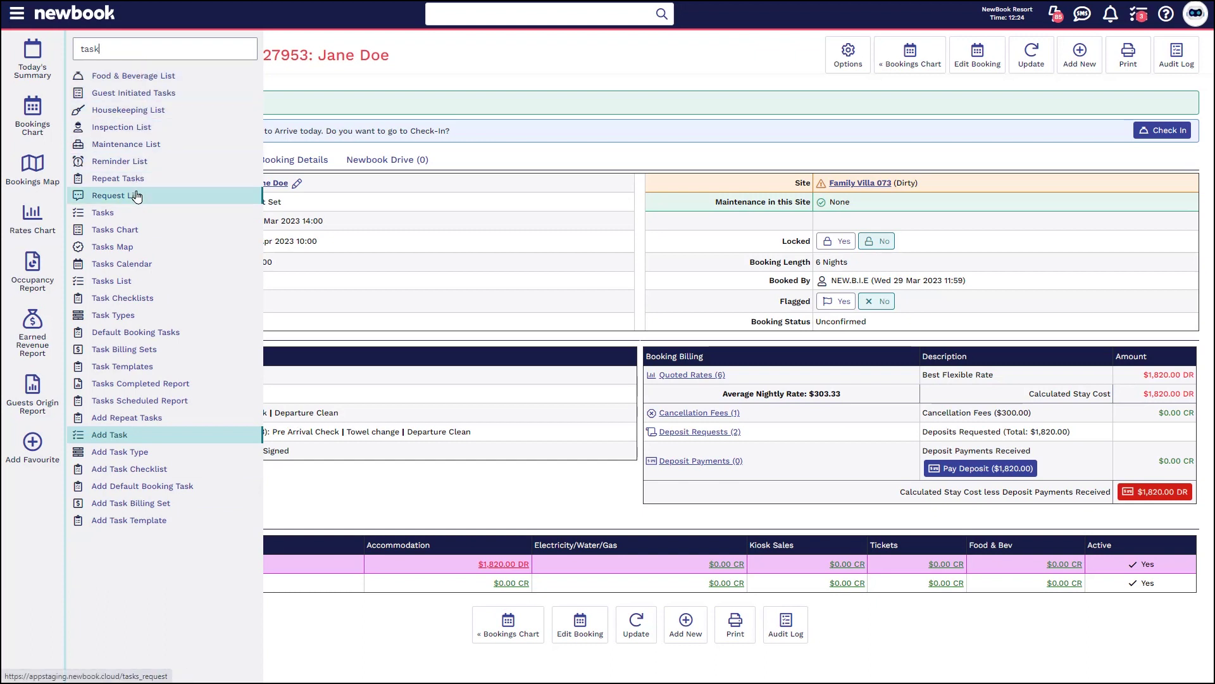
left_click(136, 111)
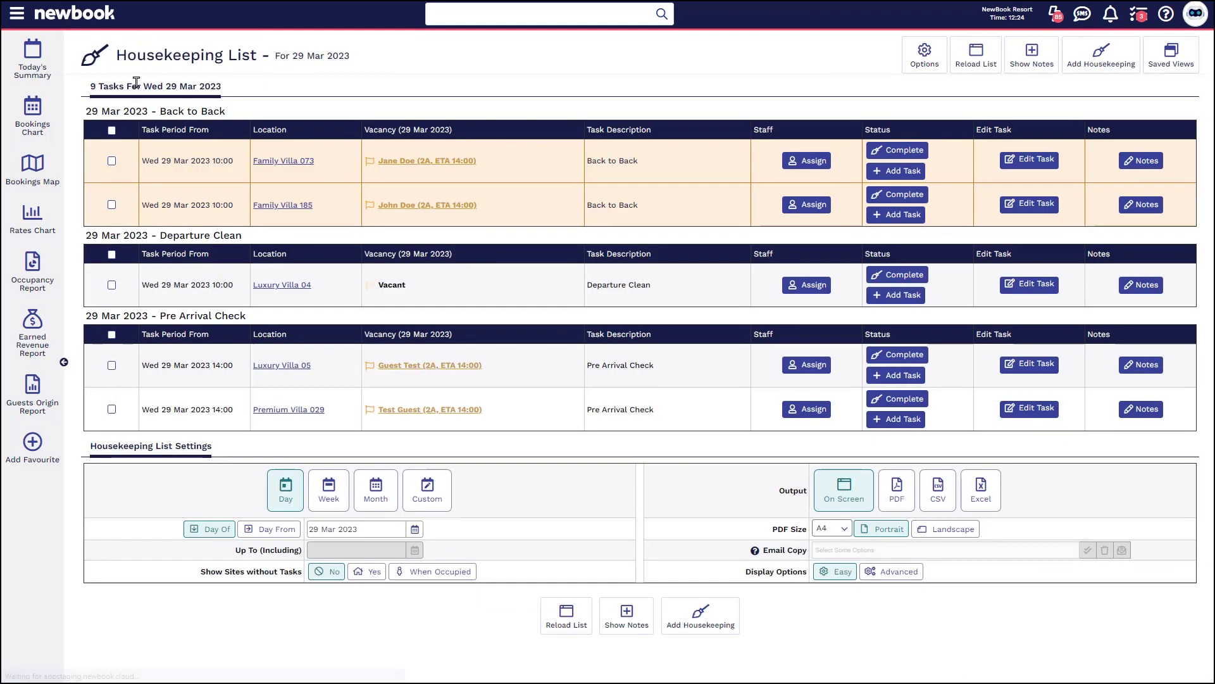
left_click_drag(117, 55, 369, 64)
left_click(372, 64)
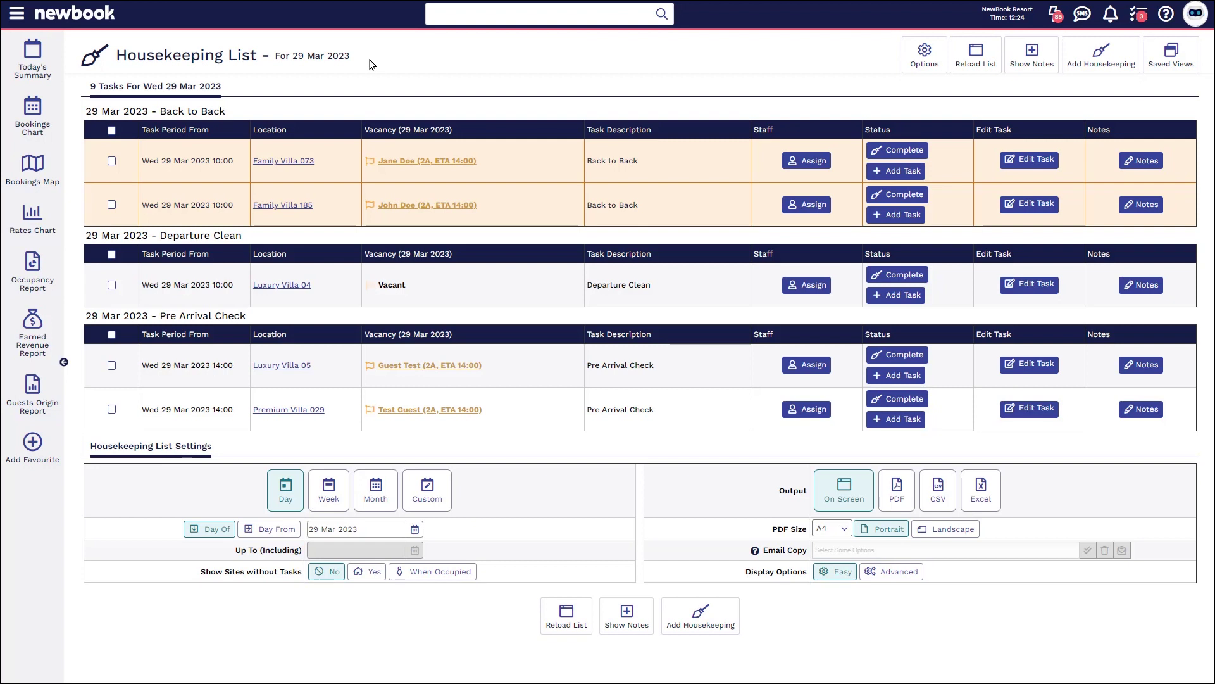
left_click_drag(88, 86, 243, 88)
left_click(243, 88)
Examine the Back to Back and Departure Clean groups, including the vacancy shown for the departure clean
left_click_drag(160, 110, 286, 116)
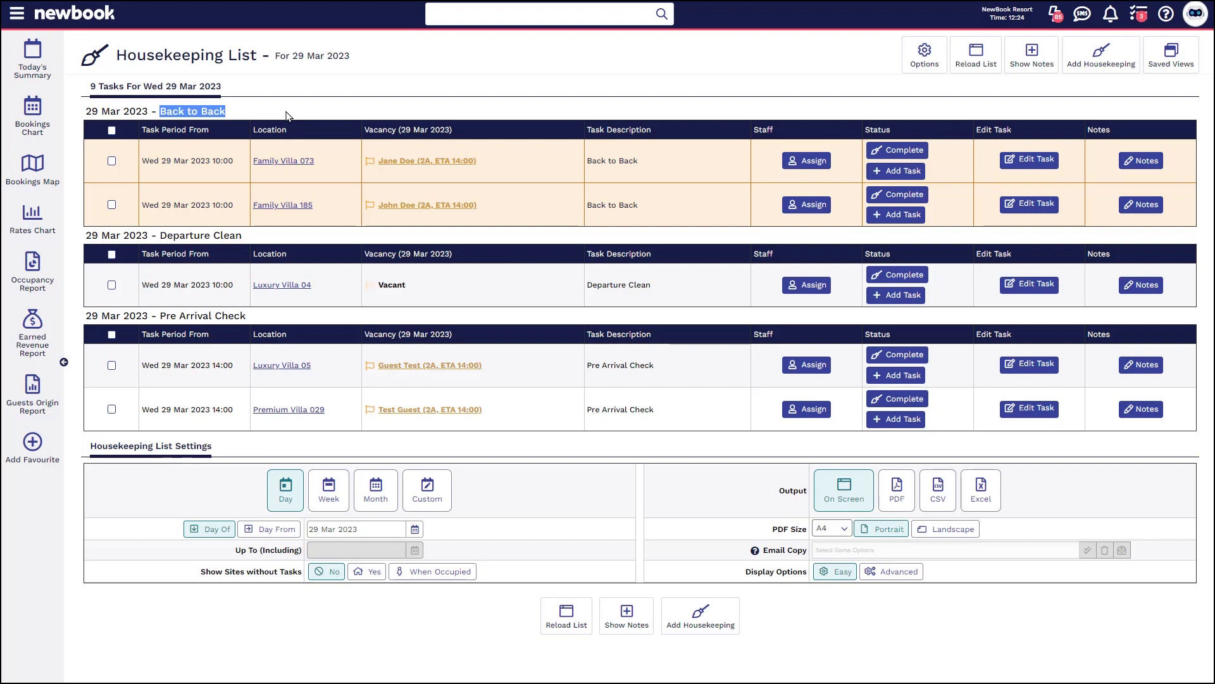
left_click(286, 116)
left_click_drag(159, 110, 247, 111)
left_click(183, 151)
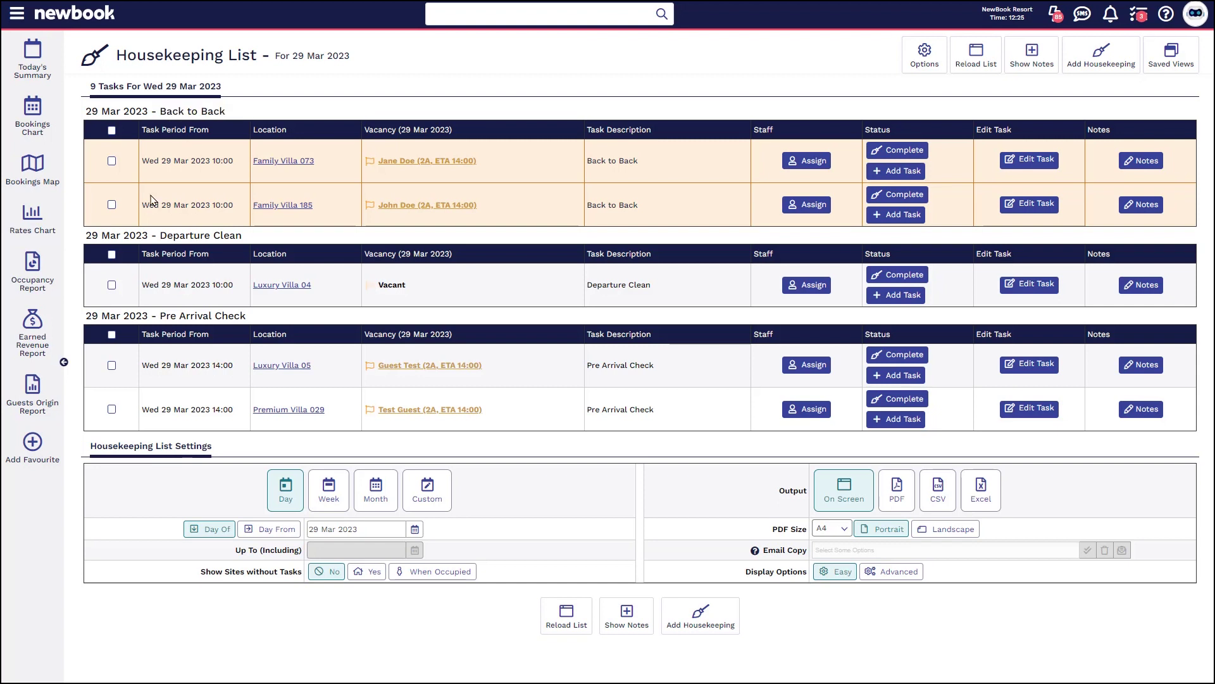
left_click_drag(157, 236, 256, 244)
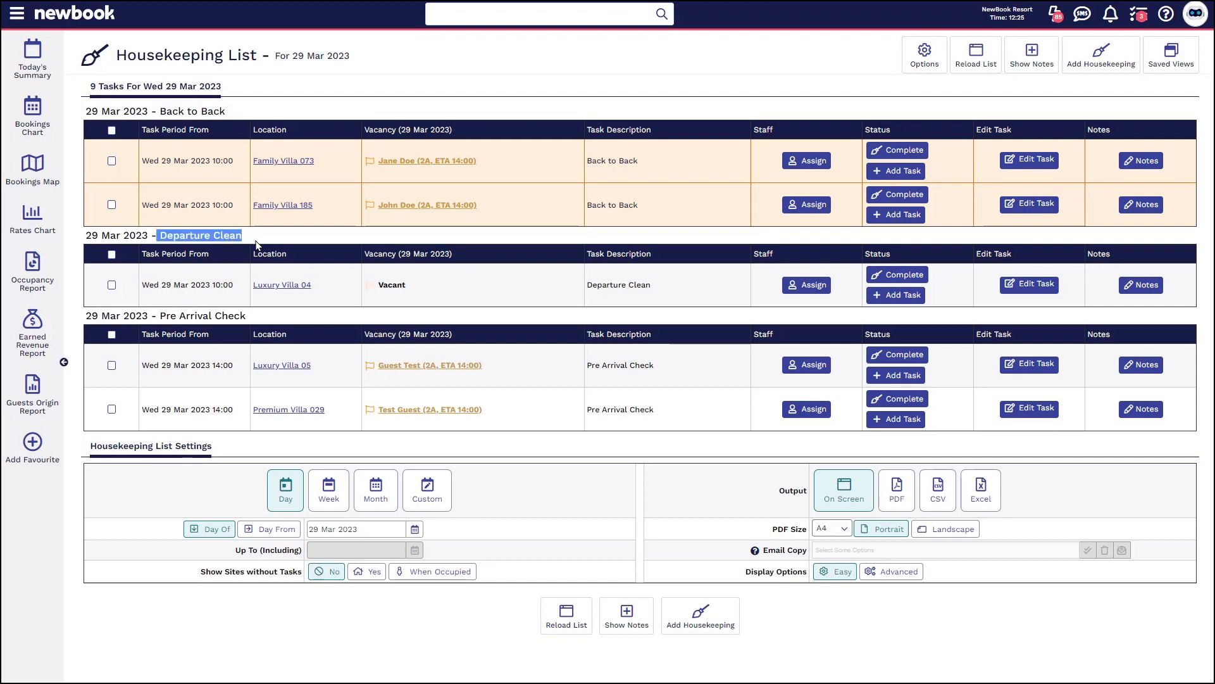
left_click_drag(367, 254, 488, 267)
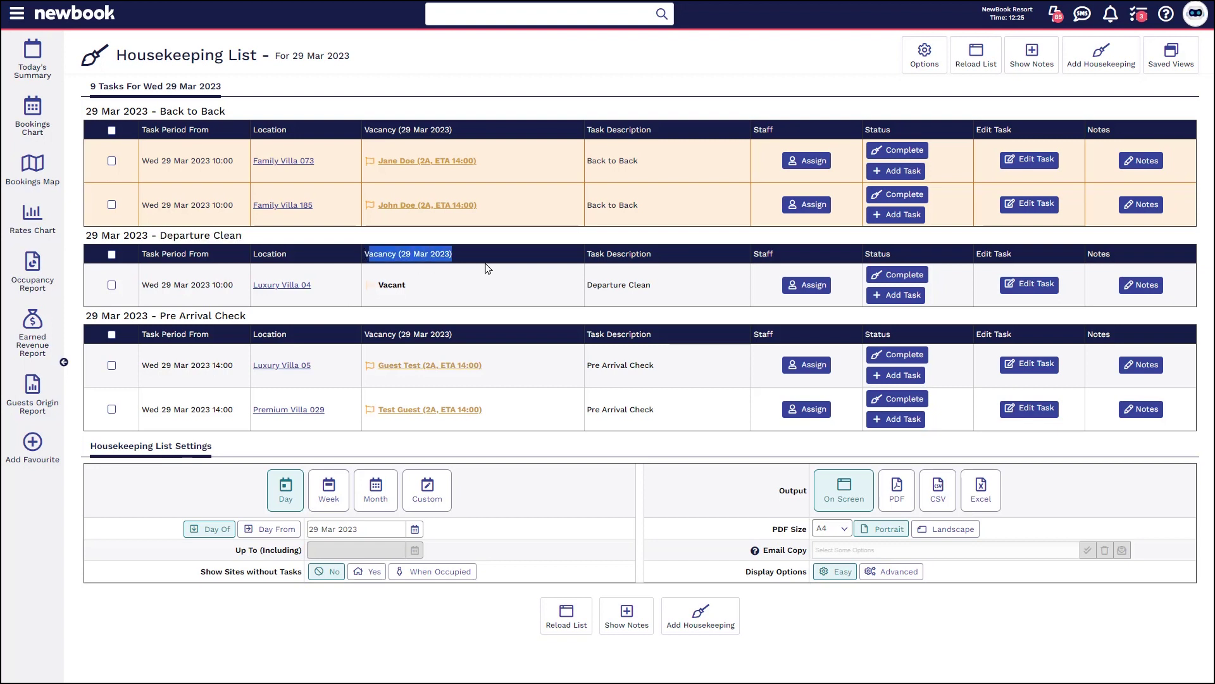
double_click(383, 287)
left_click(428, 294)
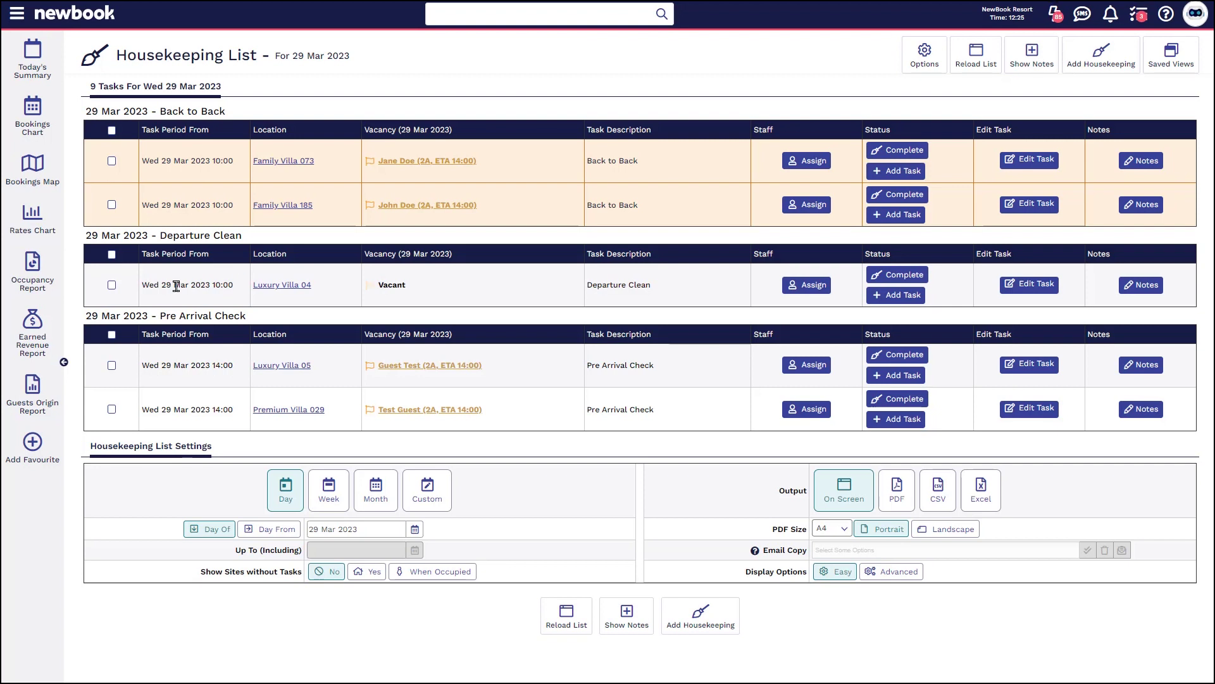
Review the Pre Arrival Check group and select its Luxury Villa 05 and Premium Villa 029 tasks
left_click_drag(158, 315, 272, 323)
left_click(273, 322)
left_click_drag(159, 228, 255, 241)
left_click_drag(164, 316, 274, 320)
left_click(274, 321)
left_click_drag(159, 365, 232, 366)
left_click_drag(160, 409, 211, 407)
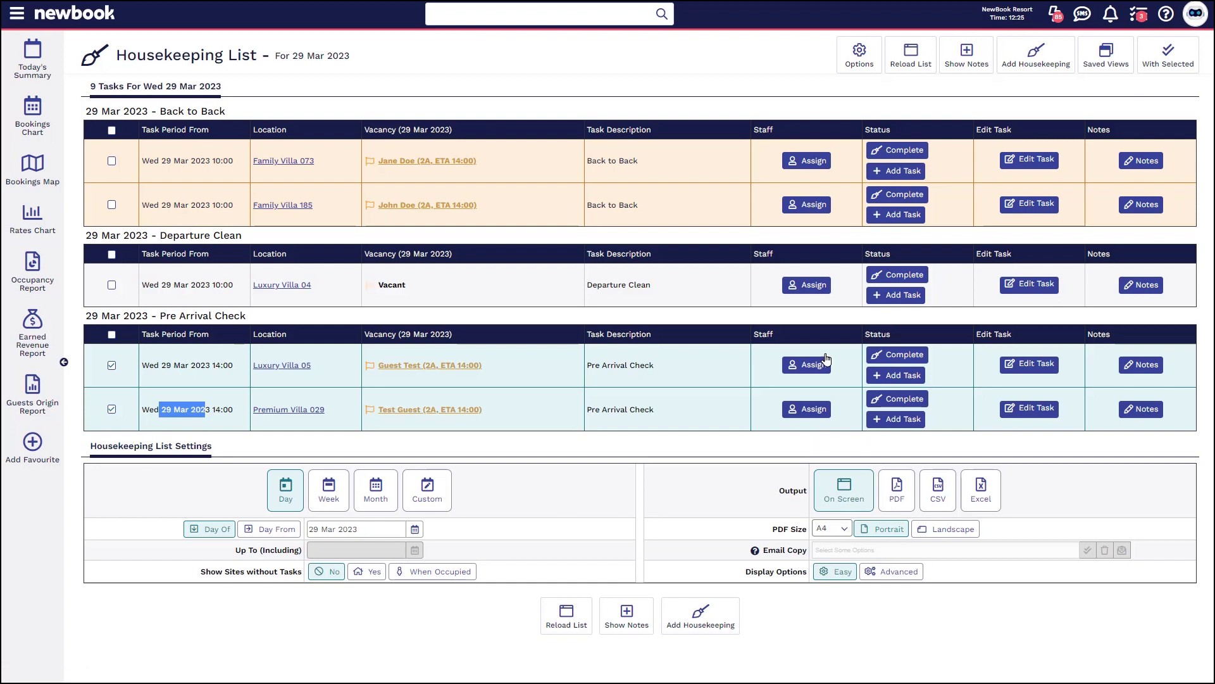
Examine the housekeeping list's Staff, Edit Task and Notes column headings
left_click_drag(759, 334, 812, 340)
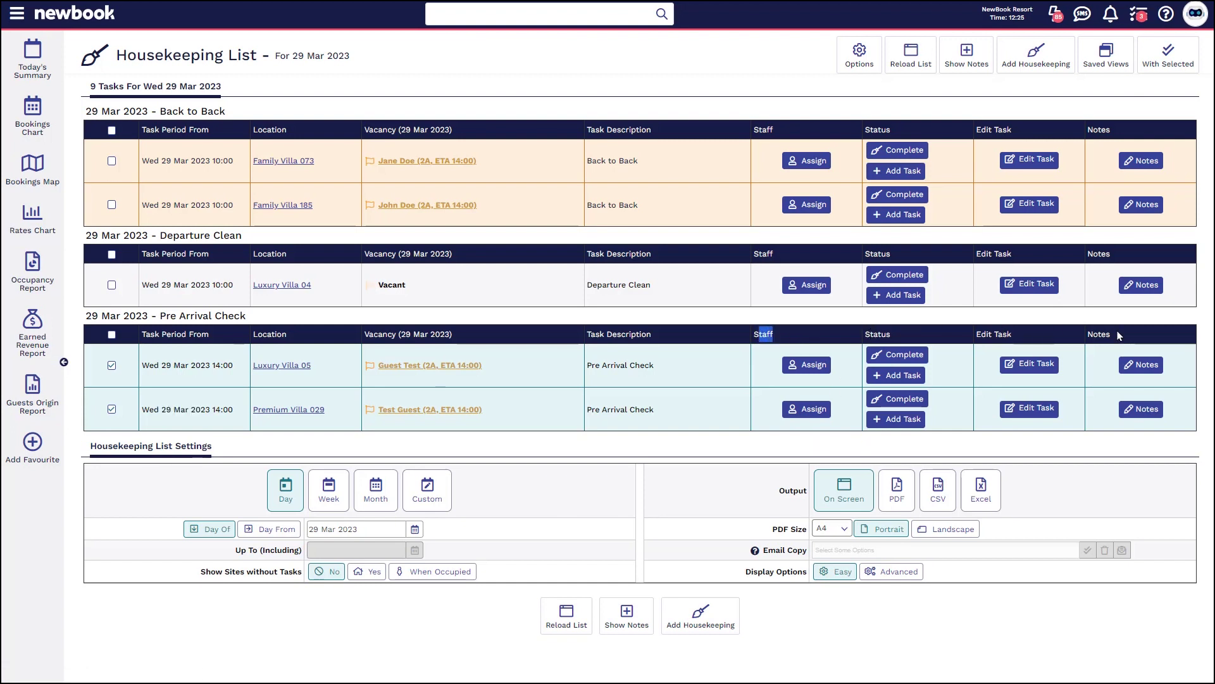
left_click(859, 320)
left_click_drag(977, 129, 1139, 133)
left_click(1142, 136)
Review the visible and hidden columns in the Housekeeping List's column configuration, leaving without saving
left_click(857, 52)
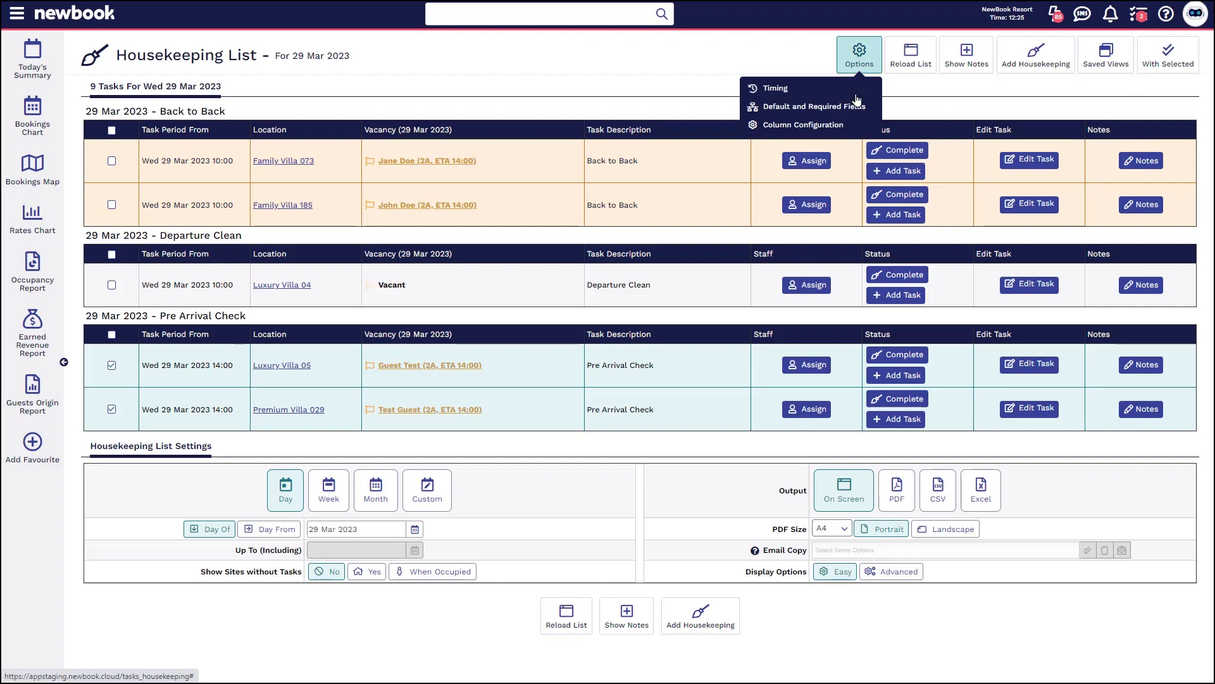
left_click(812, 125)
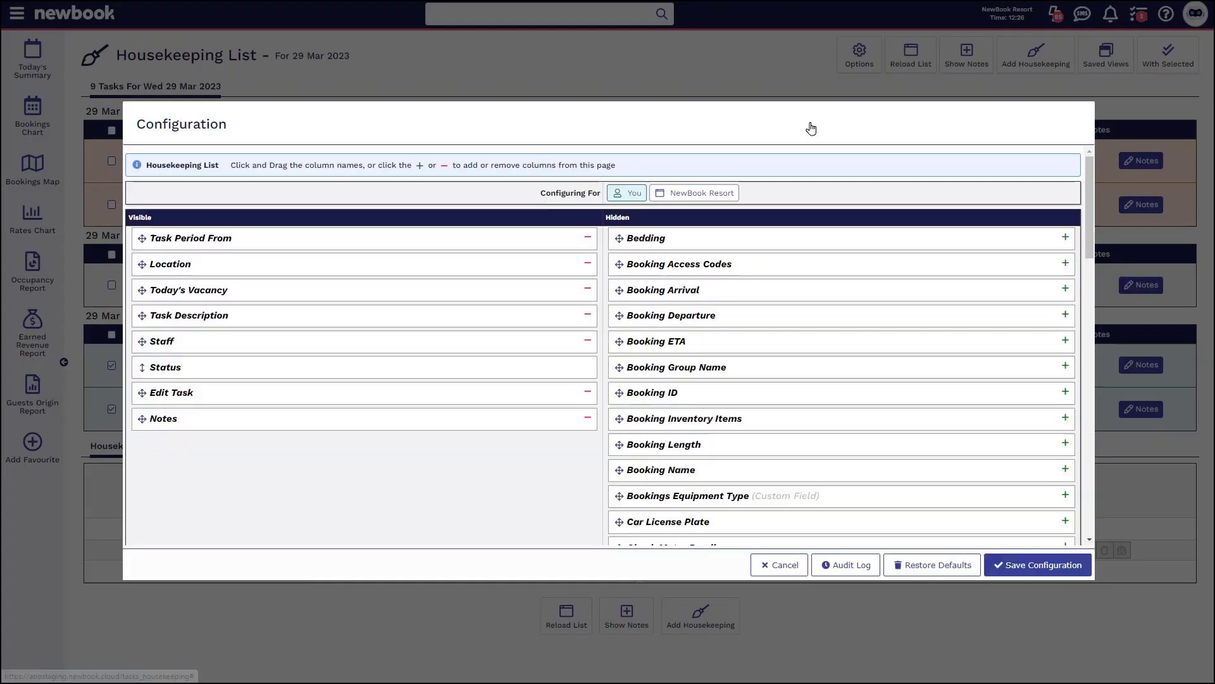
left_click_drag(540, 194, 645, 222)
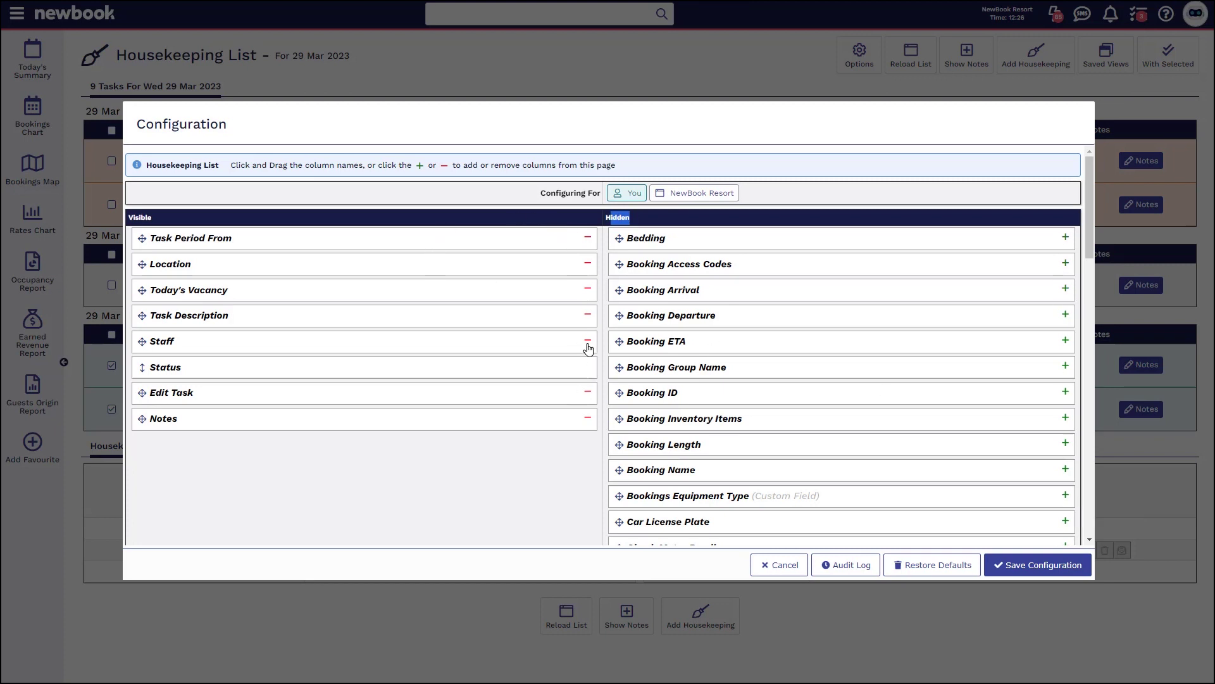
left_click(782, 573)
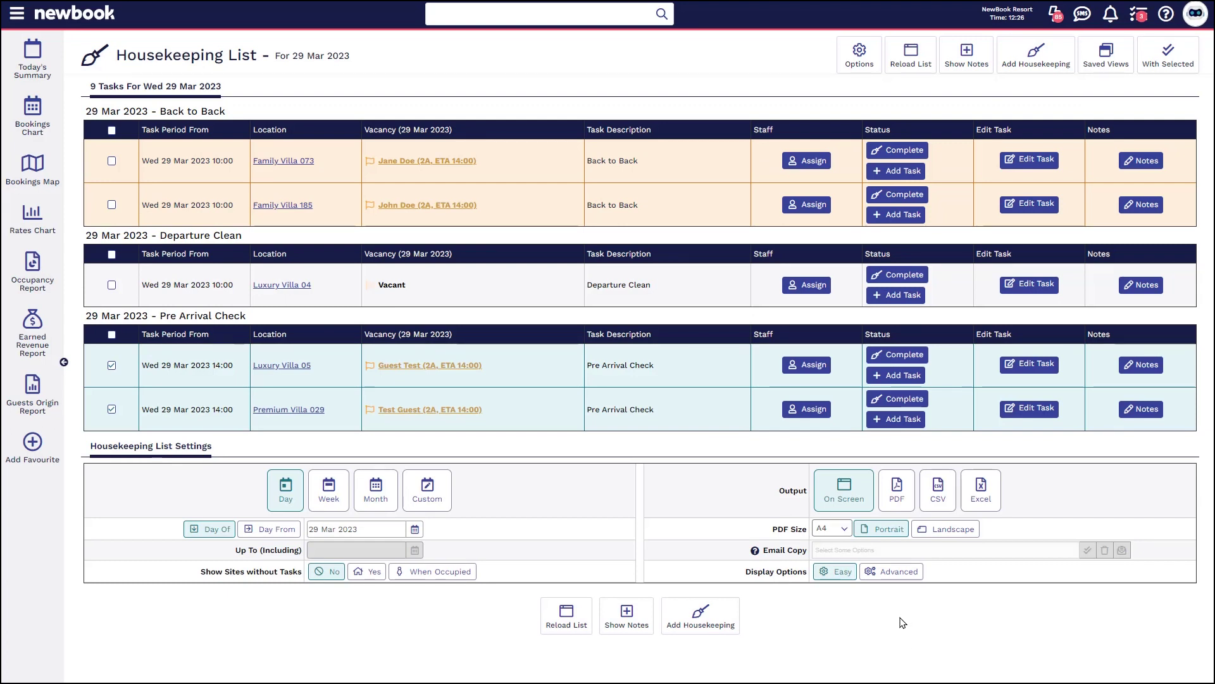
Mark the Pre Arrival Check task for Luxury Villa 05 as complete and check its completion stamp
left_click(902, 357)
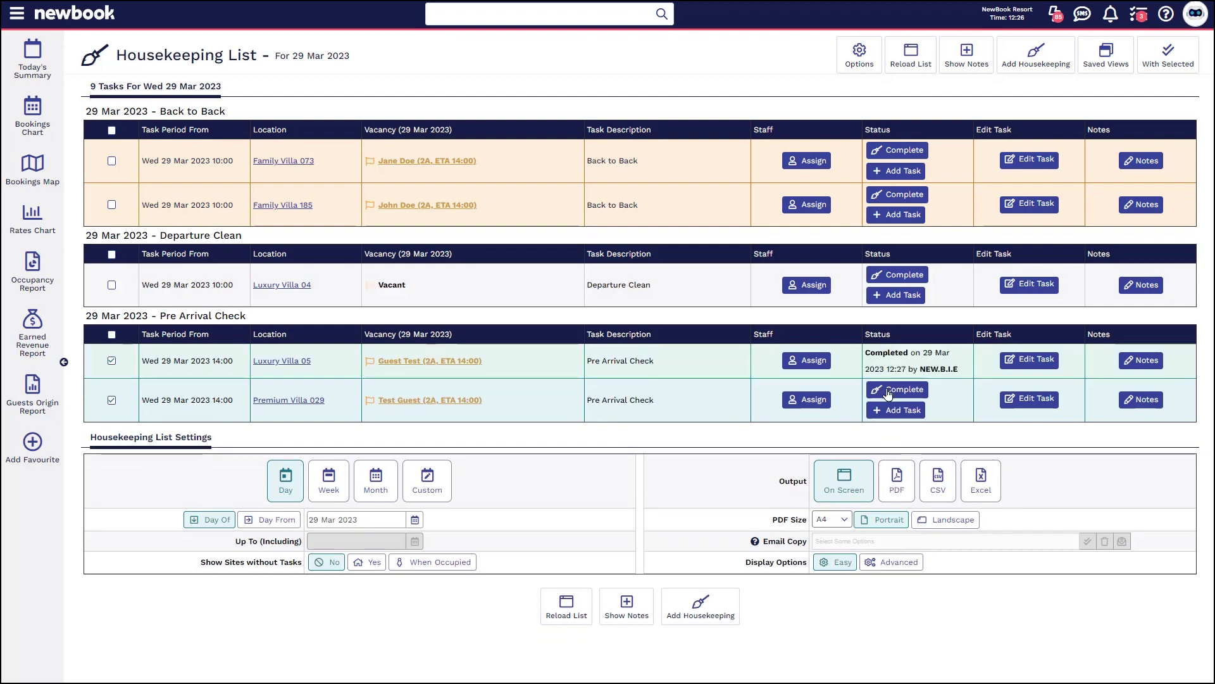
left_click_drag(867, 351, 960, 378)
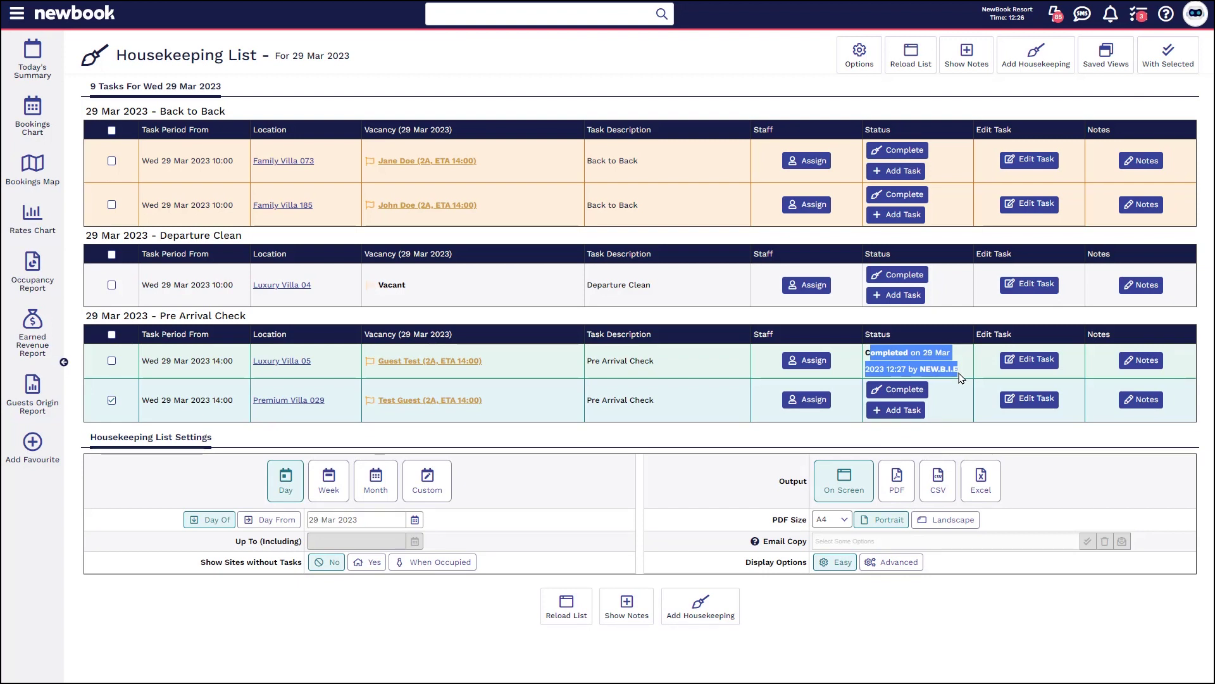
left_click(959, 369)
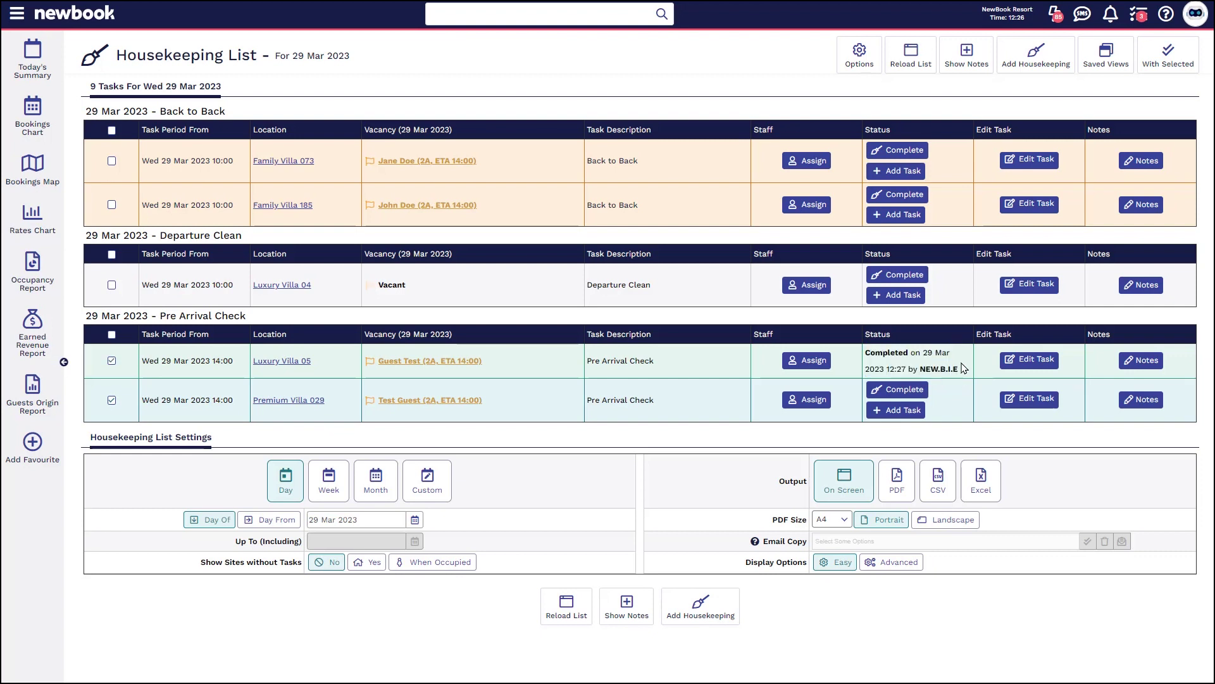
Reinstate the completed Pre Arrival Check task for Luxury Villa 05 and save the task
left_click(1017, 362)
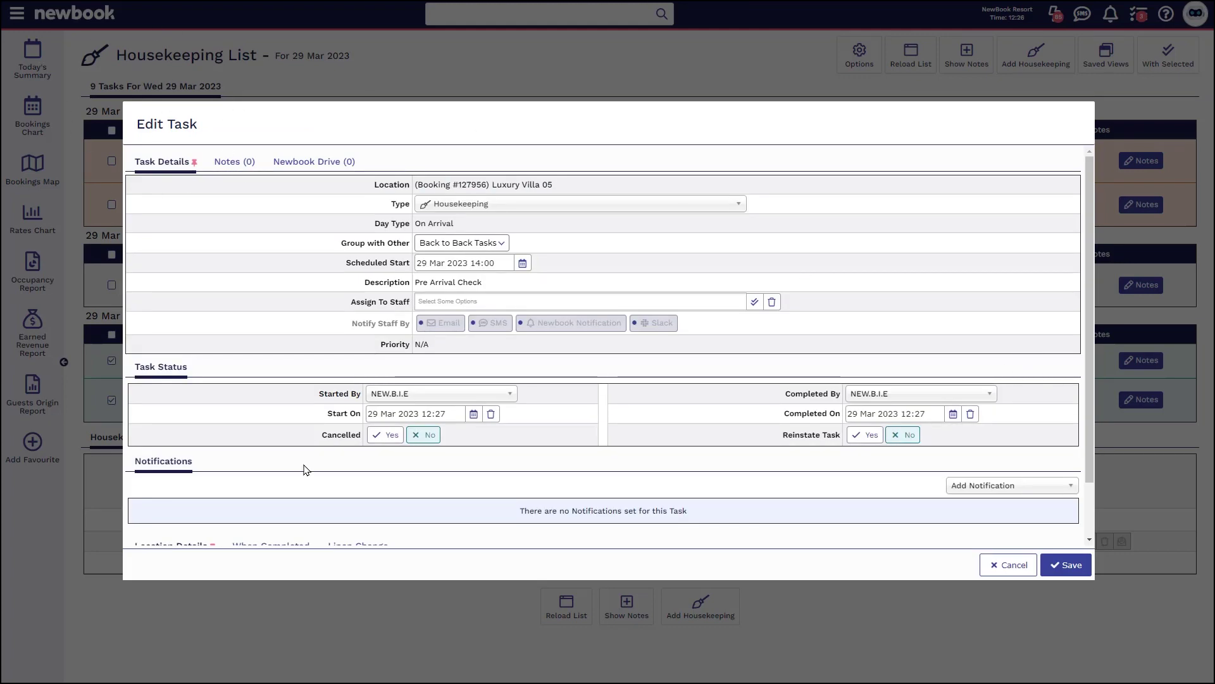
left_click_drag(777, 443, 845, 442)
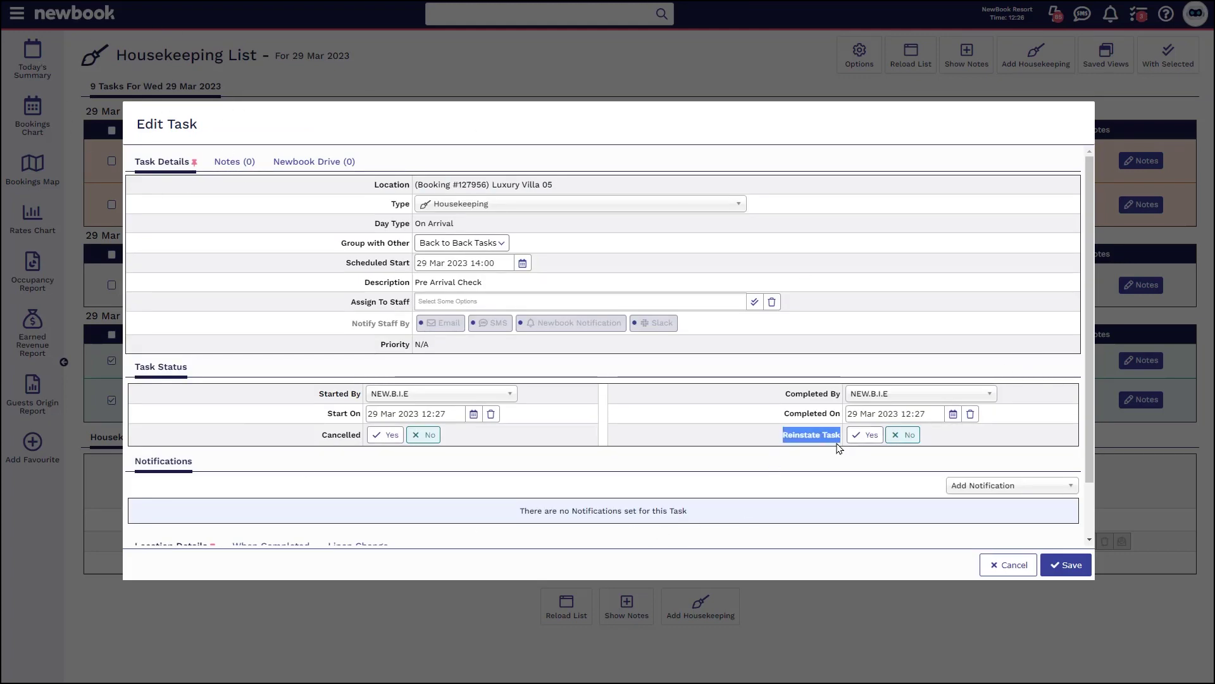
left_click(864, 436)
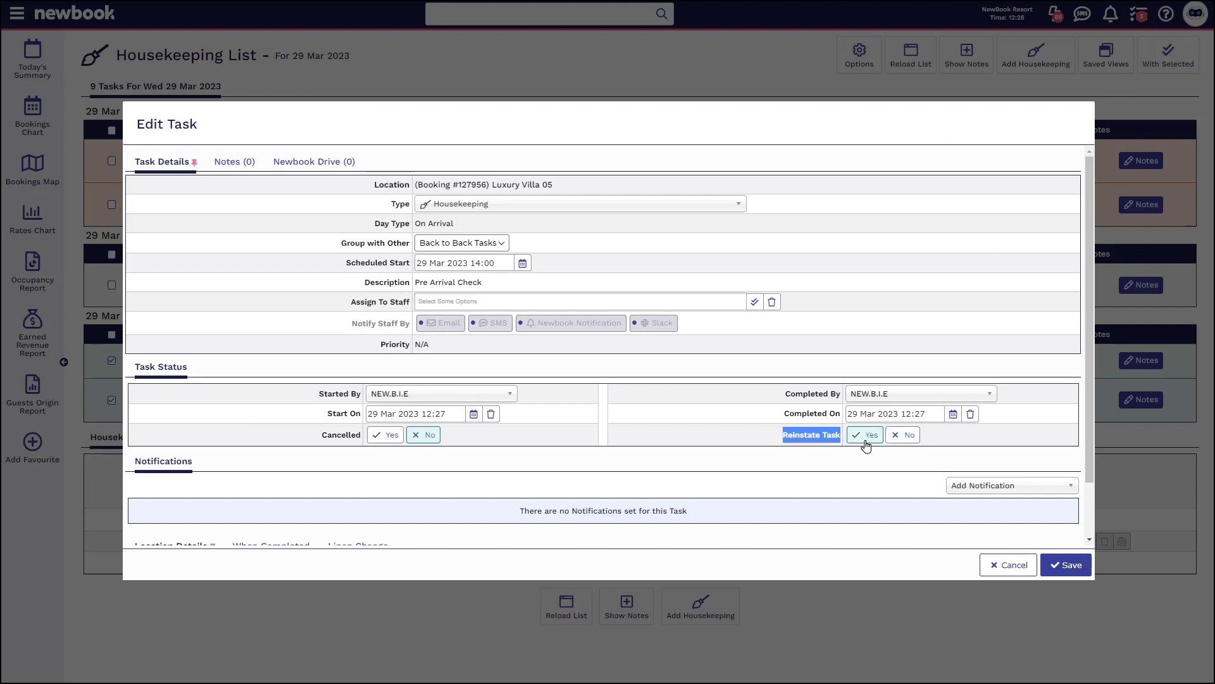
left_click(1062, 567)
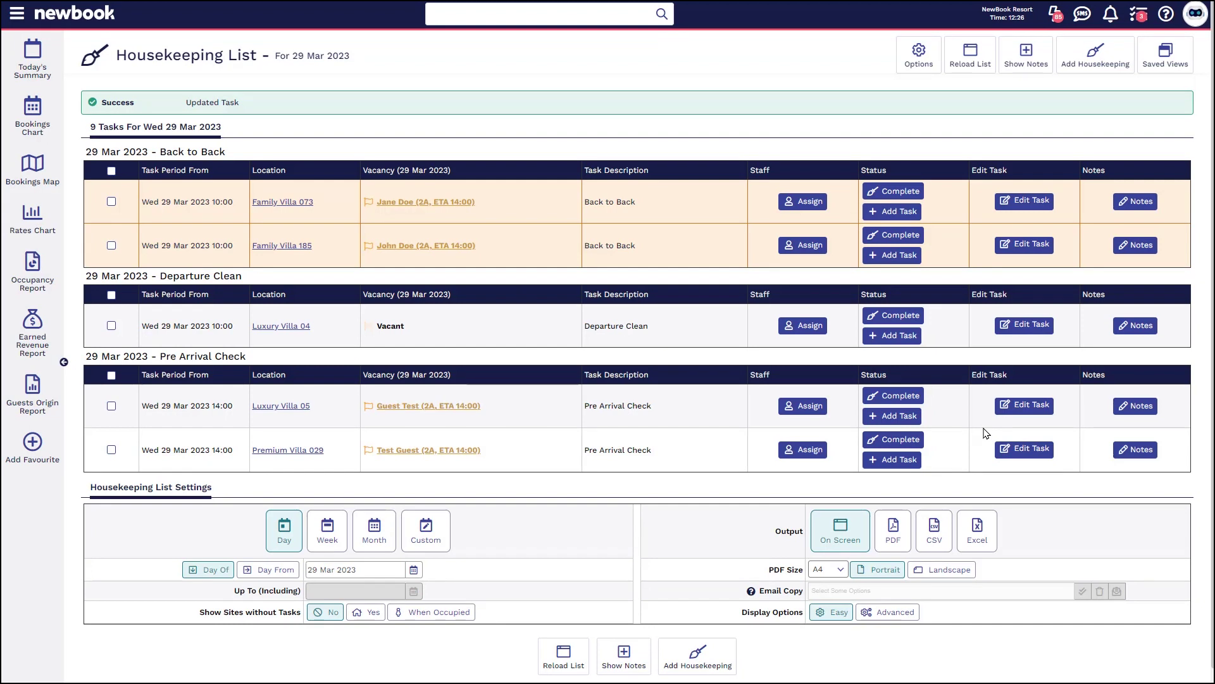
Examine the form for adding a note to the Luxury Villa 05 Pre Arrival Check task, leaving without saving
left_click(1127, 407)
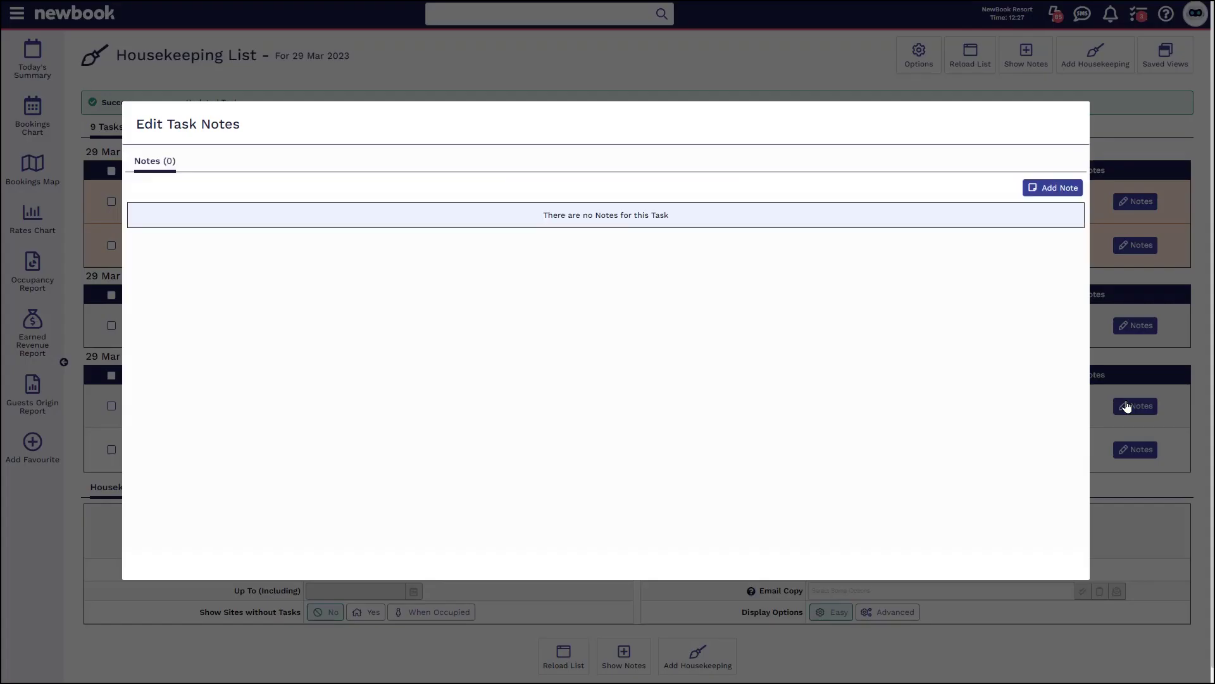
left_click(1066, 193)
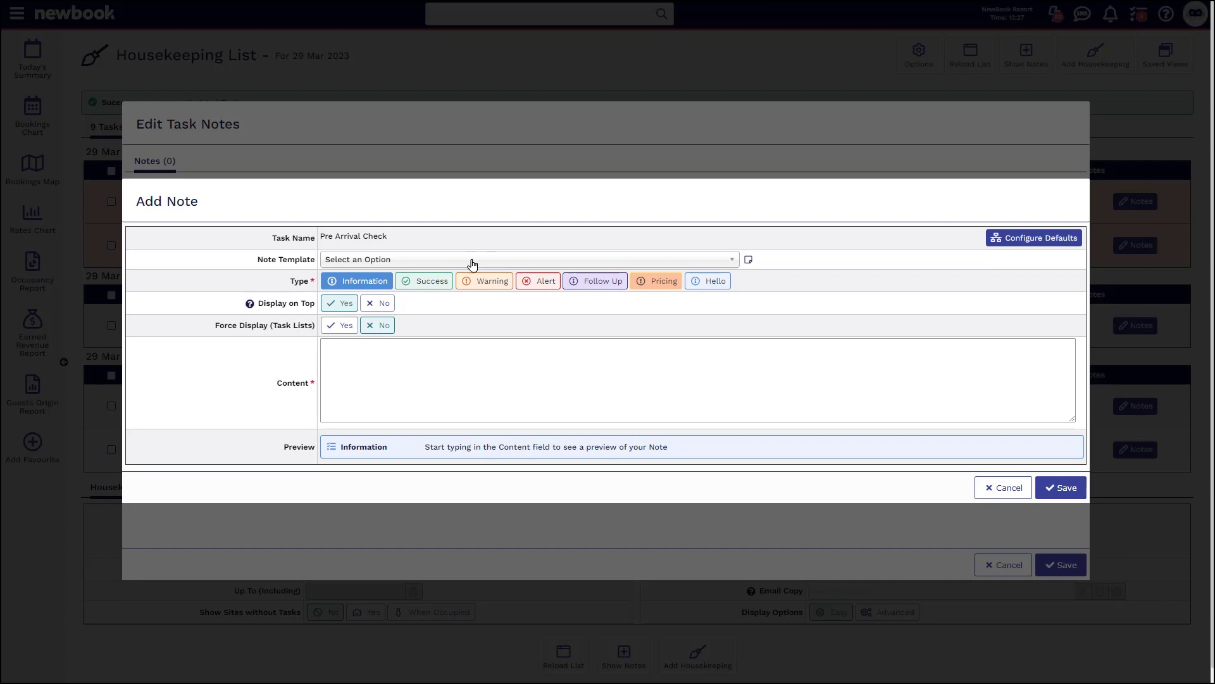
left_click(425, 377)
left_click(1001, 488)
left_click(991, 565)
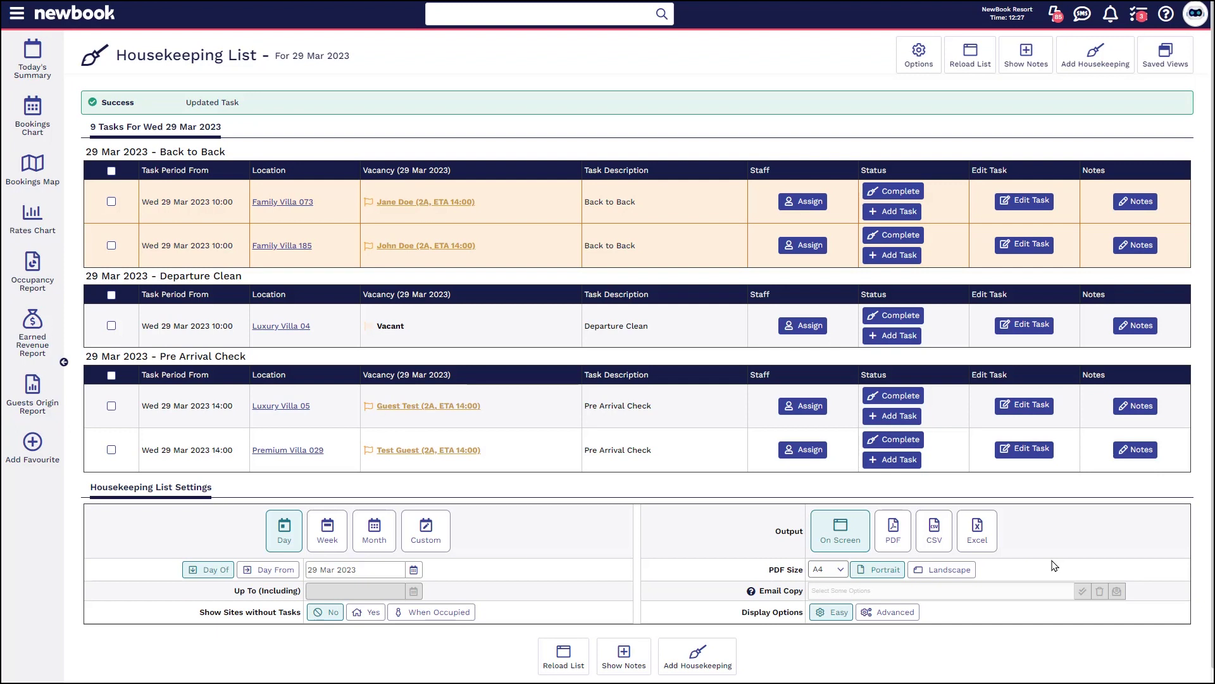
Select all Pre Arrival Check tasks and complete them together, saving the process
left_click(112, 375)
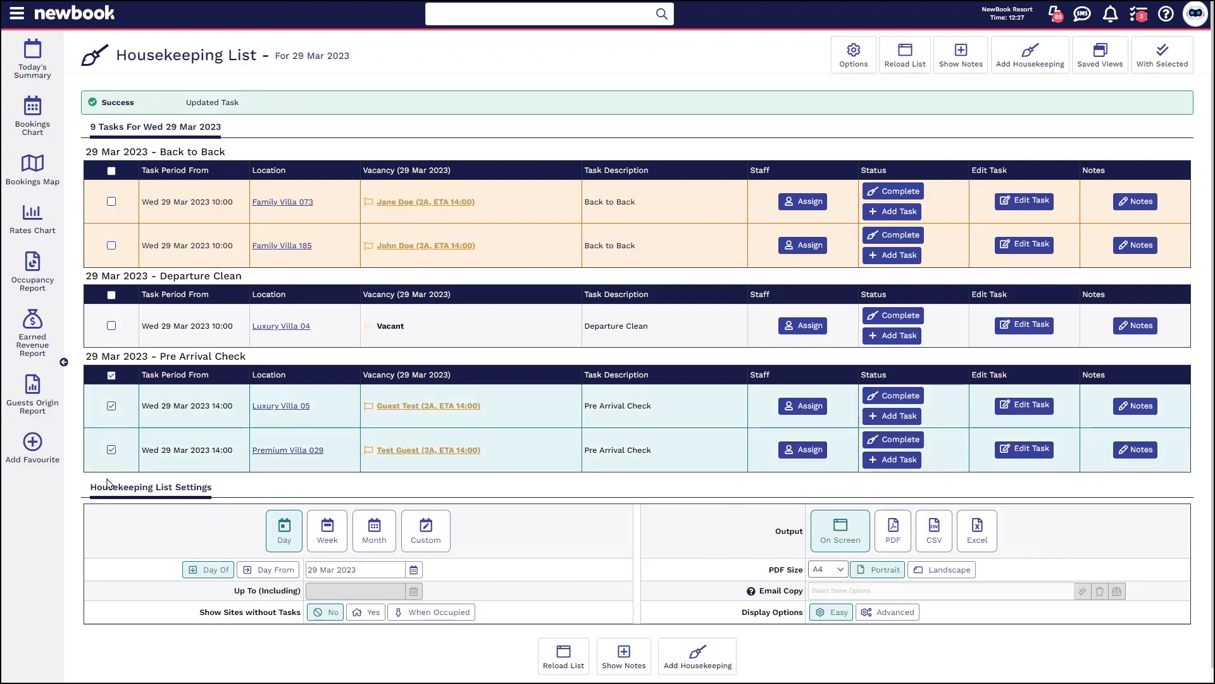
mouse_move(1170, 63)
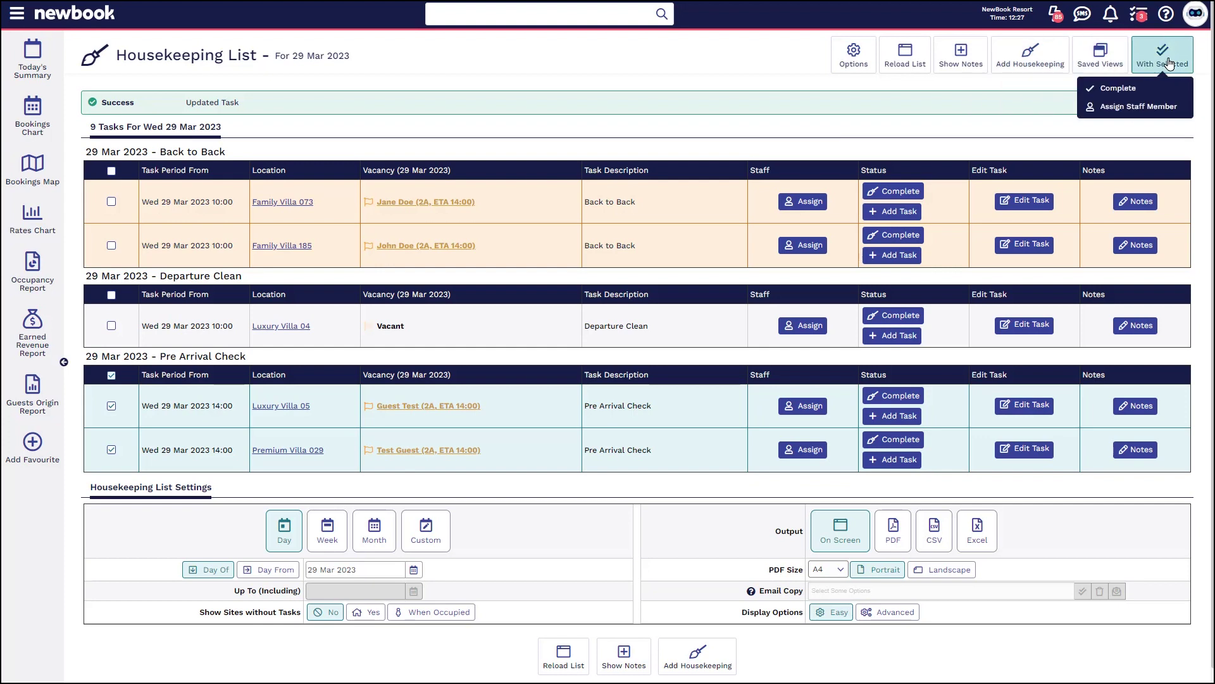
left_click(1131, 88)
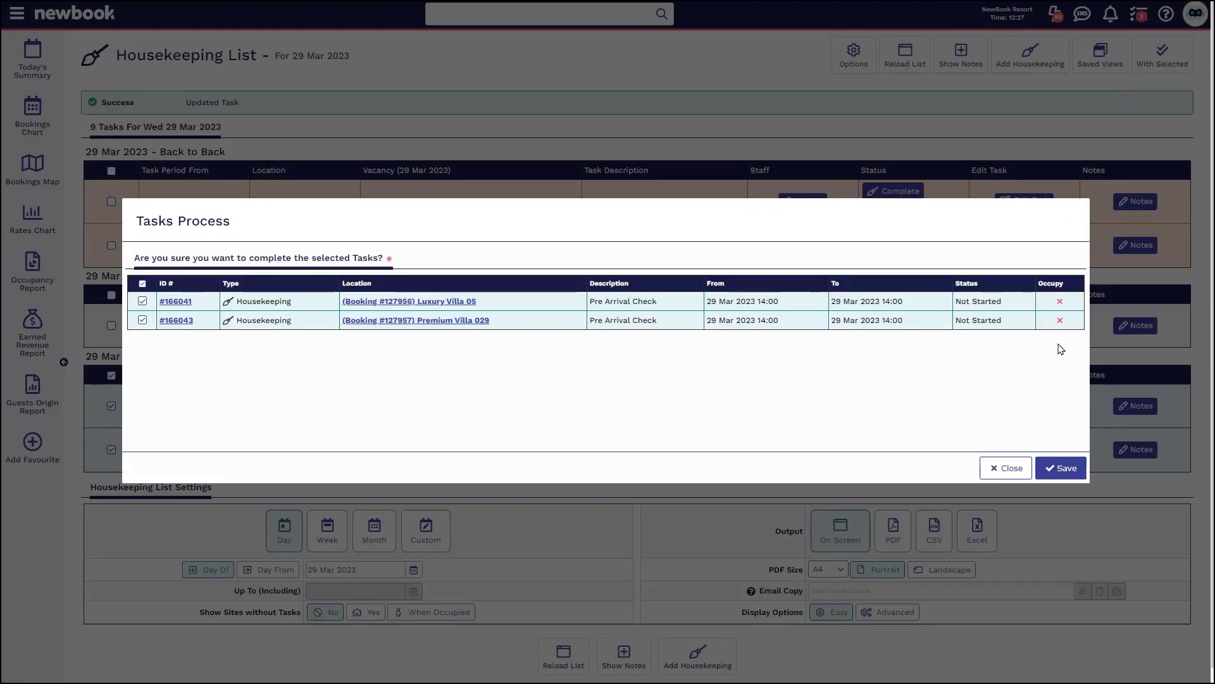
left_click(1062, 467)
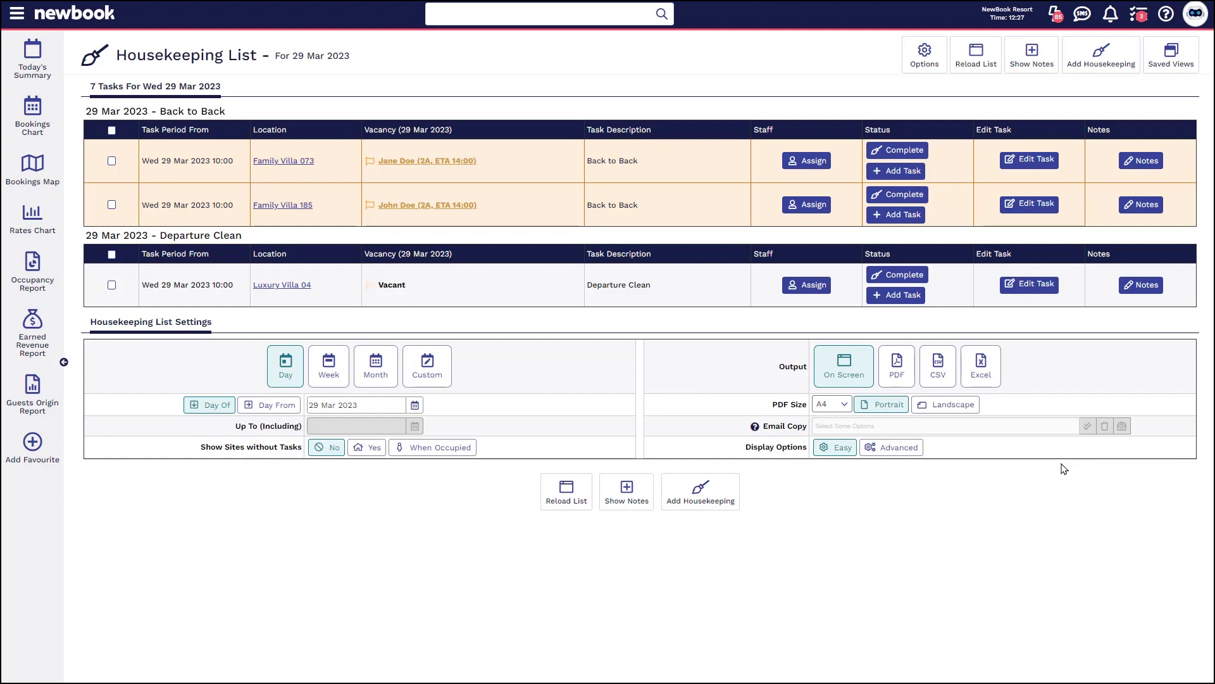
Assign one Management staff member and one staff member without a department to the Luxury Villa 04 Departure Clean task
left_click_drag(754, 127, 777, 131)
left_click(777, 131)
left_click(816, 286)
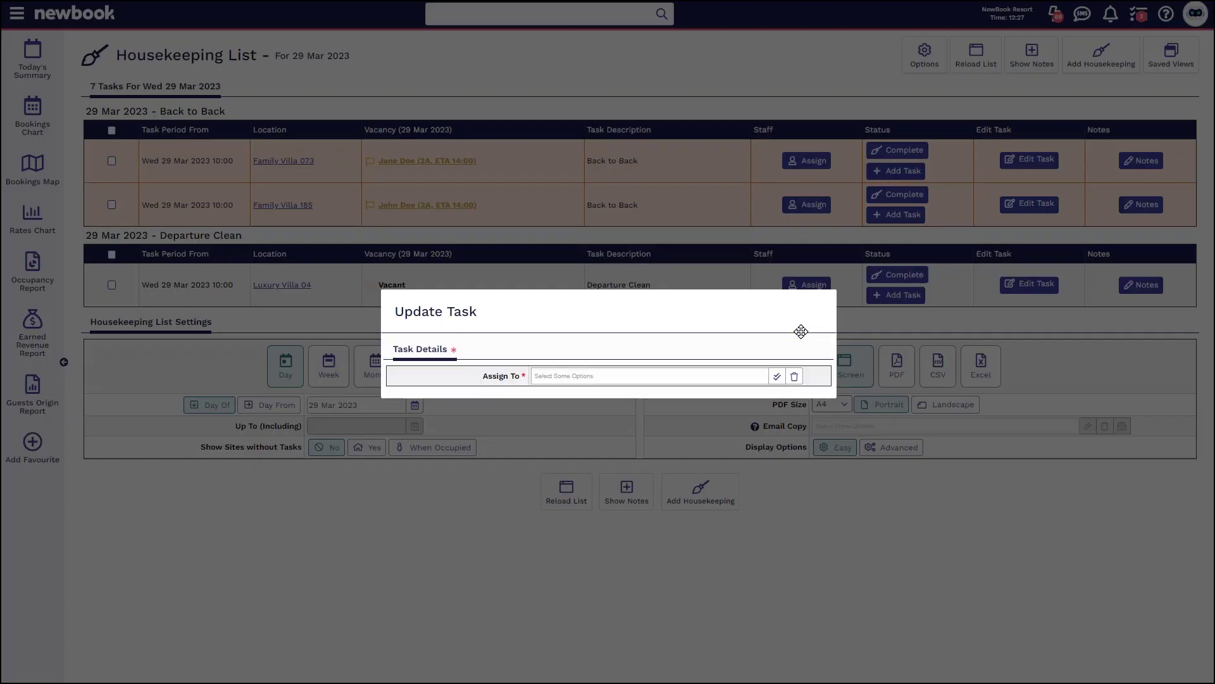
left_click_drag(466, 361, 595, 357)
left_click(577, 354)
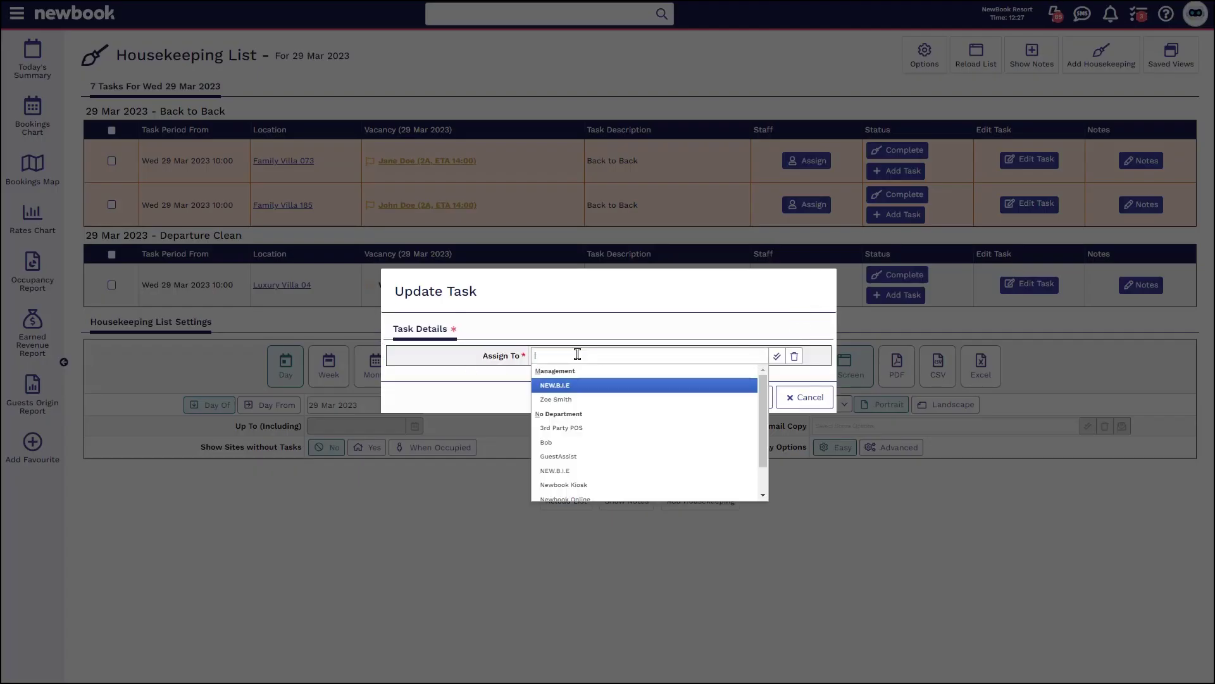
left_click(587, 400)
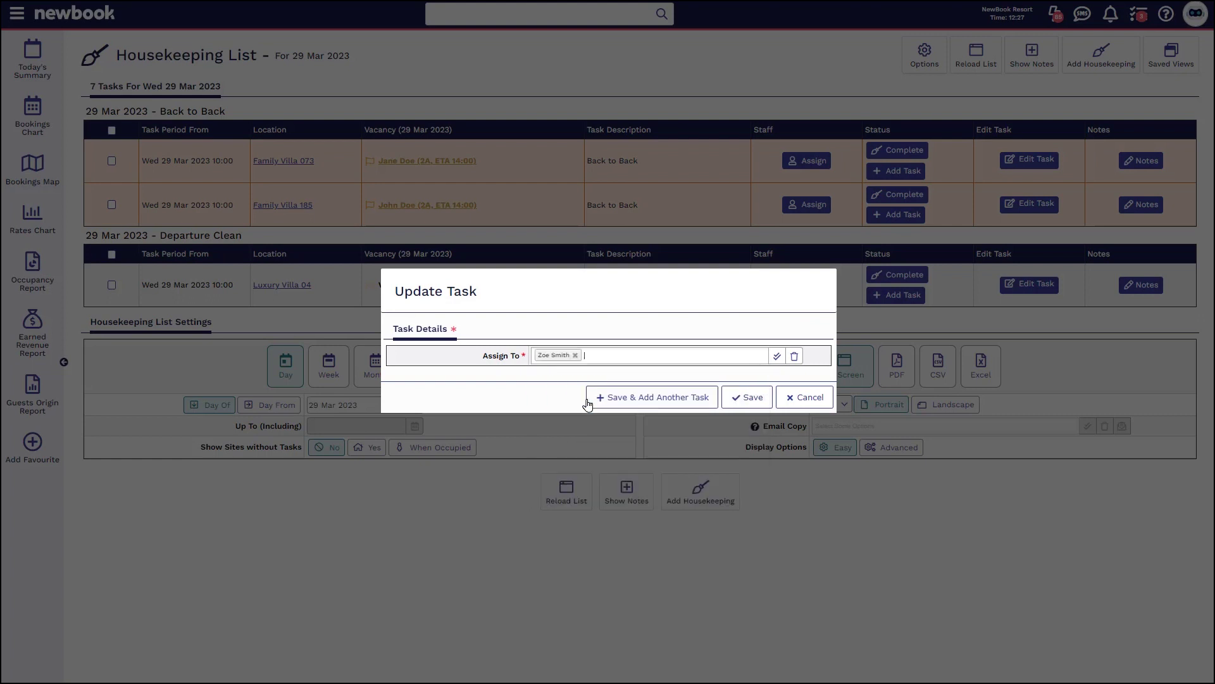
left_click(605, 355)
left_click(557, 442)
left_click(741, 393)
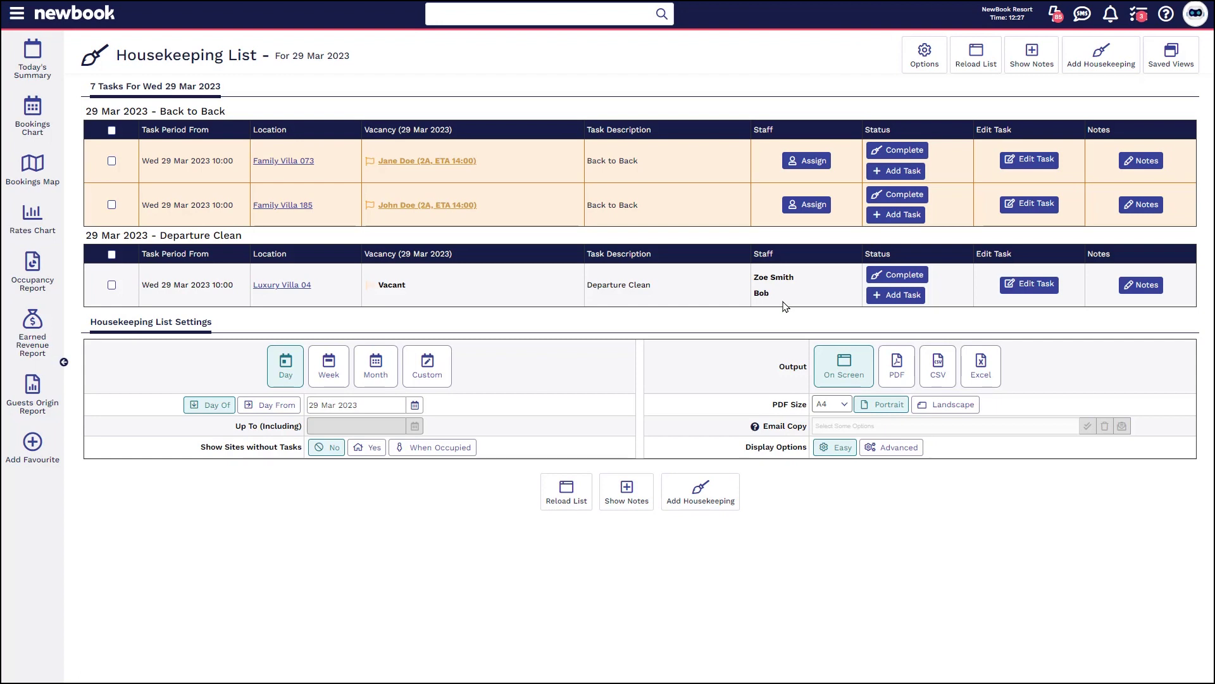
Select both Back to Back tasks and open the bulk staff assignment with its user choices
left_click(112, 131)
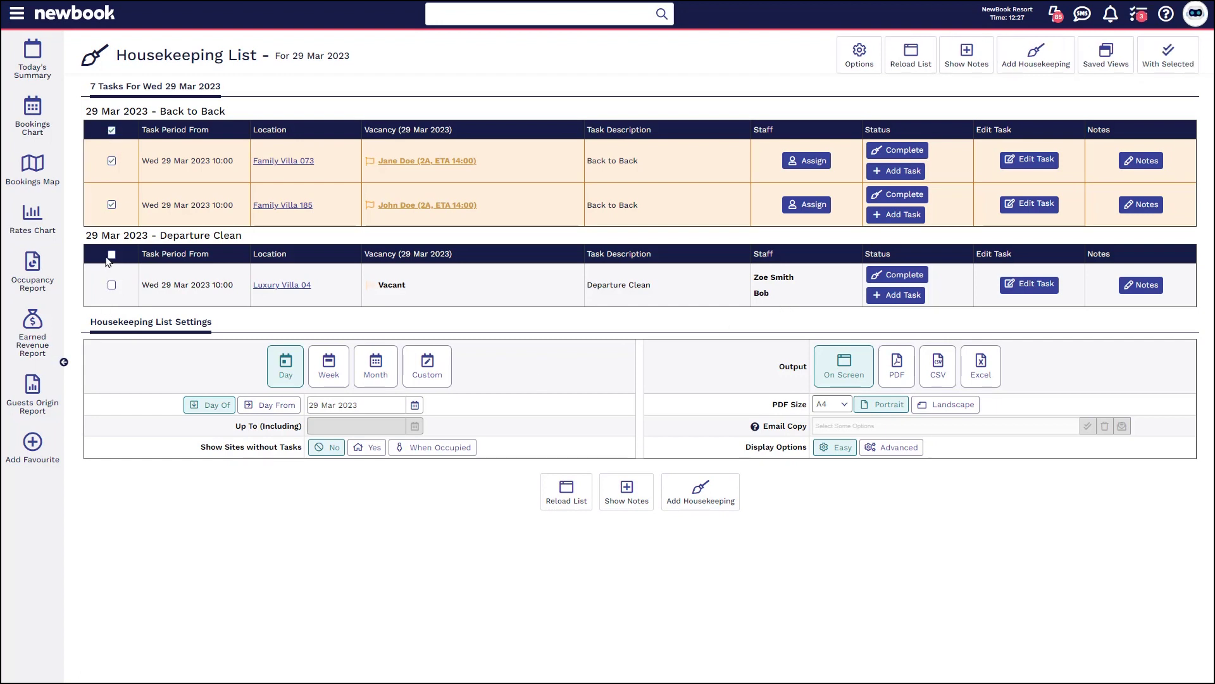
left_click(1170, 66)
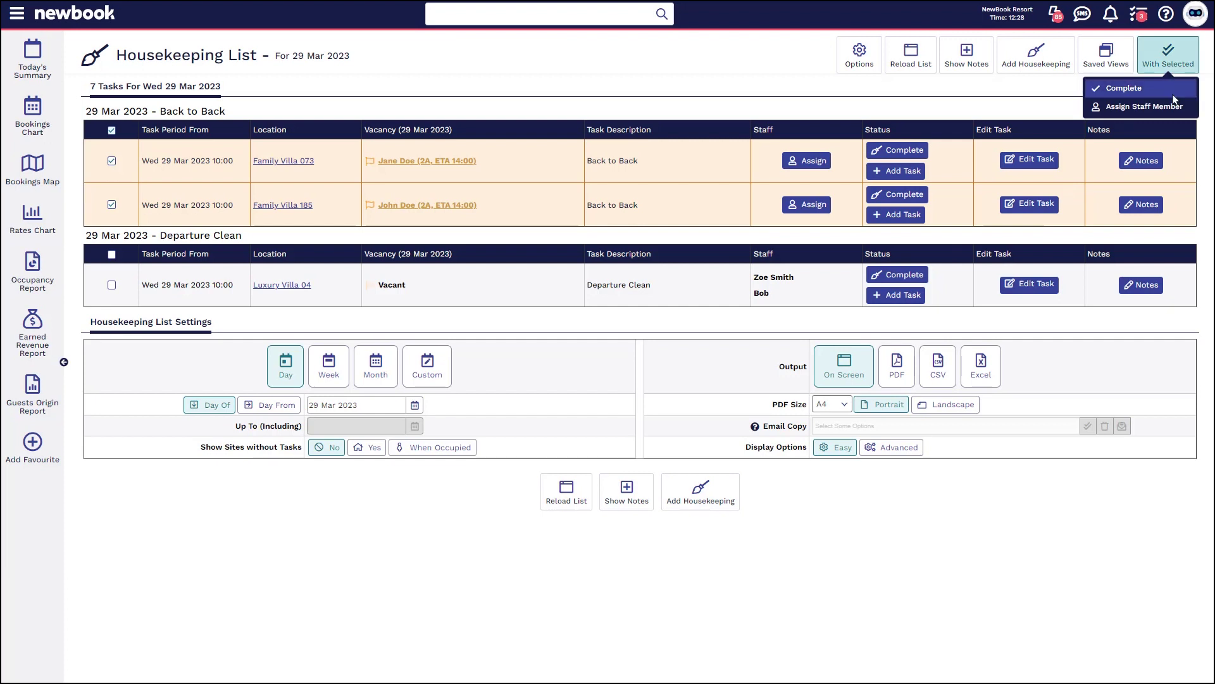
left_click(1143, 107)
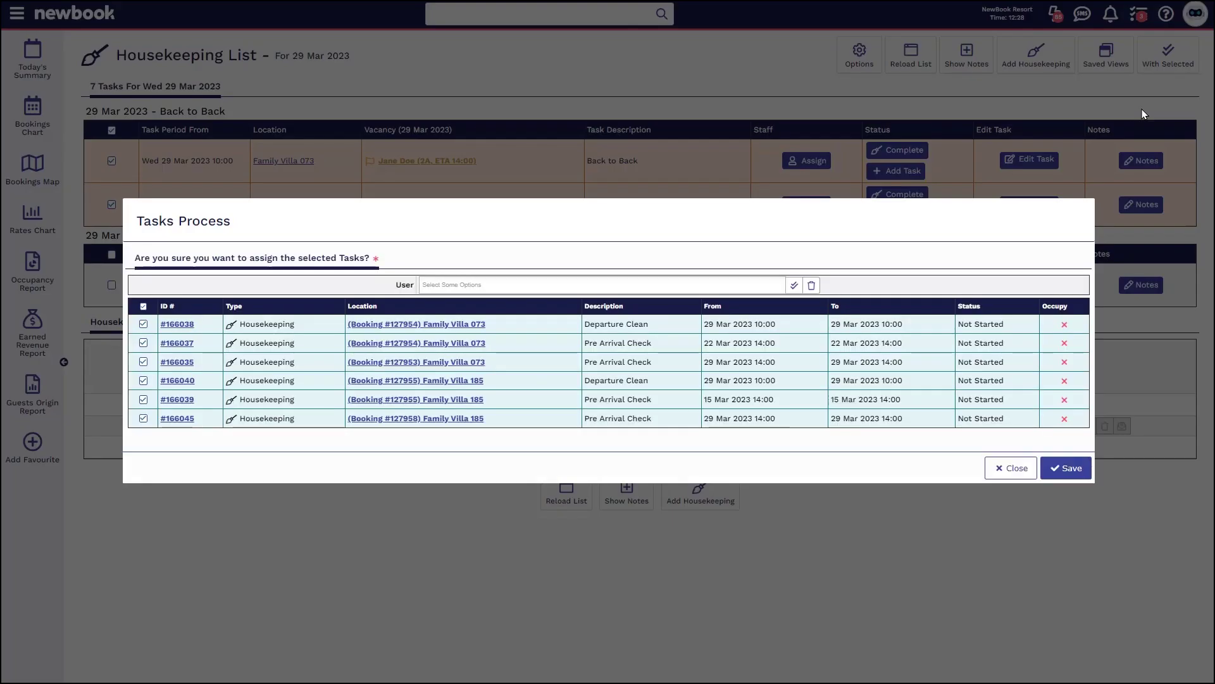
left_click(442, 284)
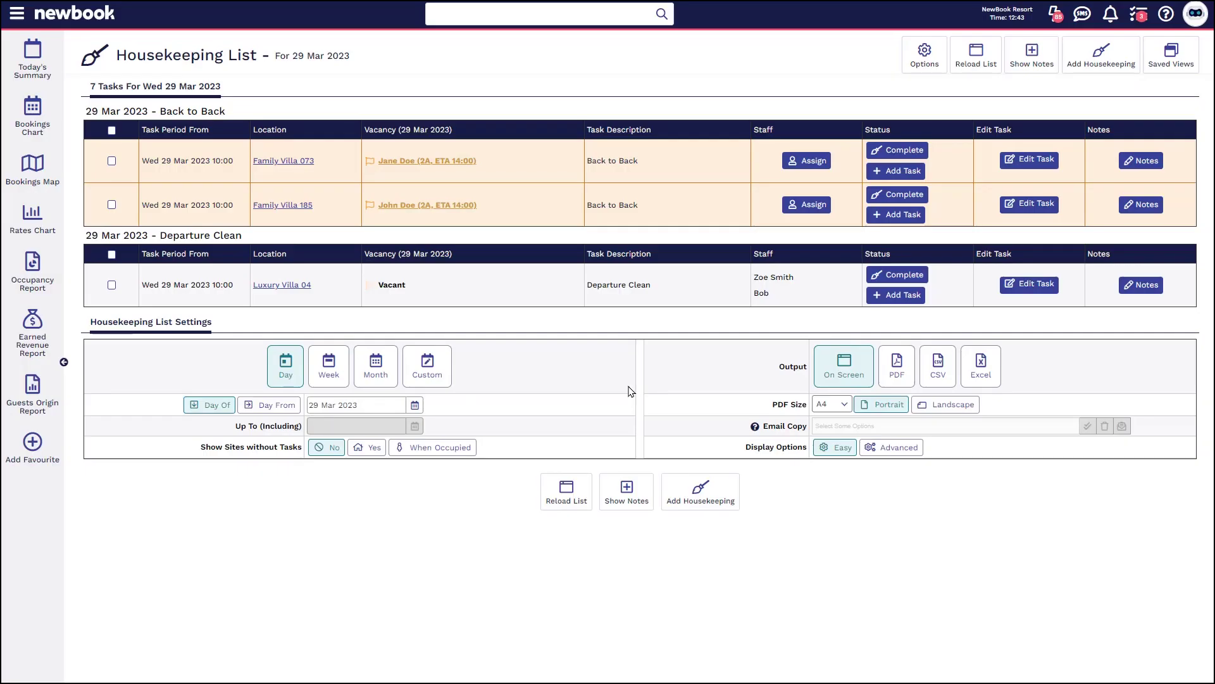
Examine the Back to Back and Departure Clean group headings and the Housekeeping List Settings heading
left_click_drag(212, 322, 91, 322)
left_click(92, 321)
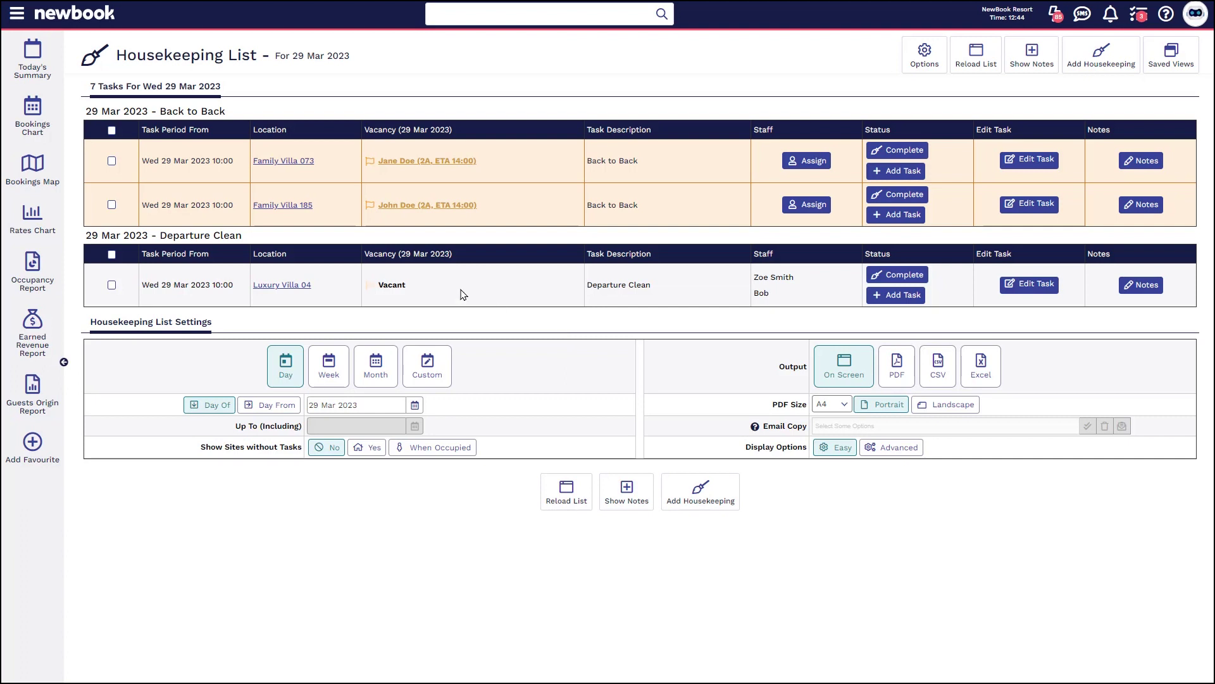
left_click_drag(161, 109, 243, 113)
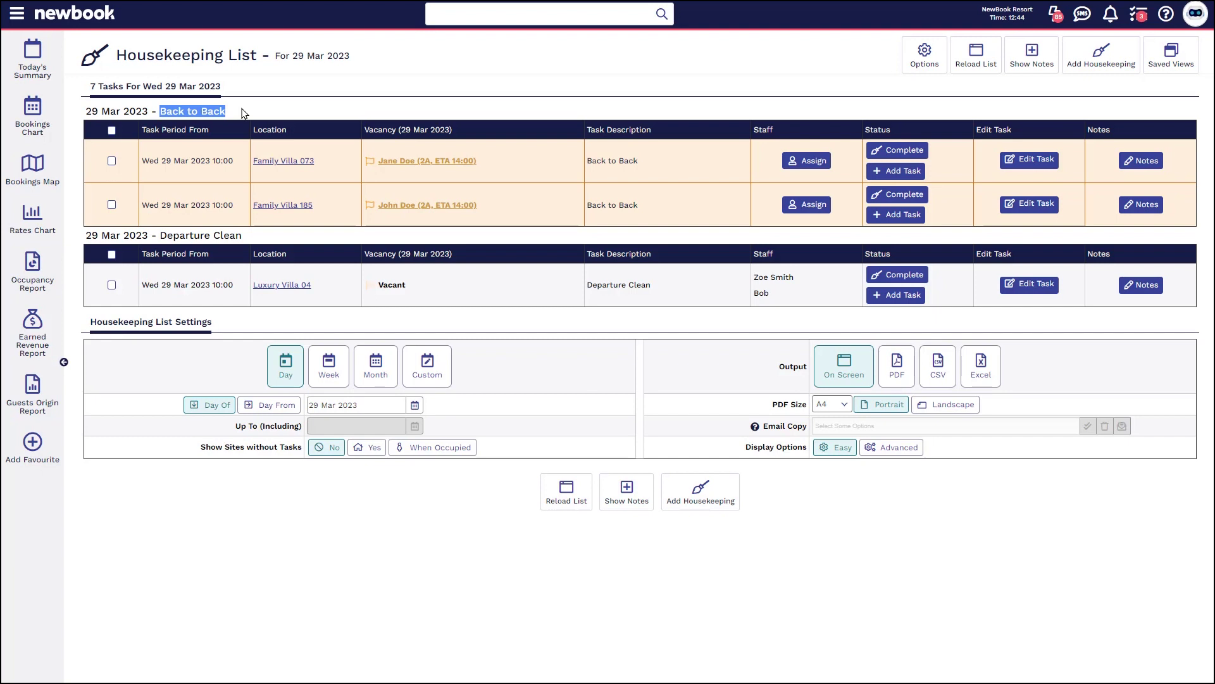
left_click_drag(163, 109, 245, 114)
left_click(245, 114)
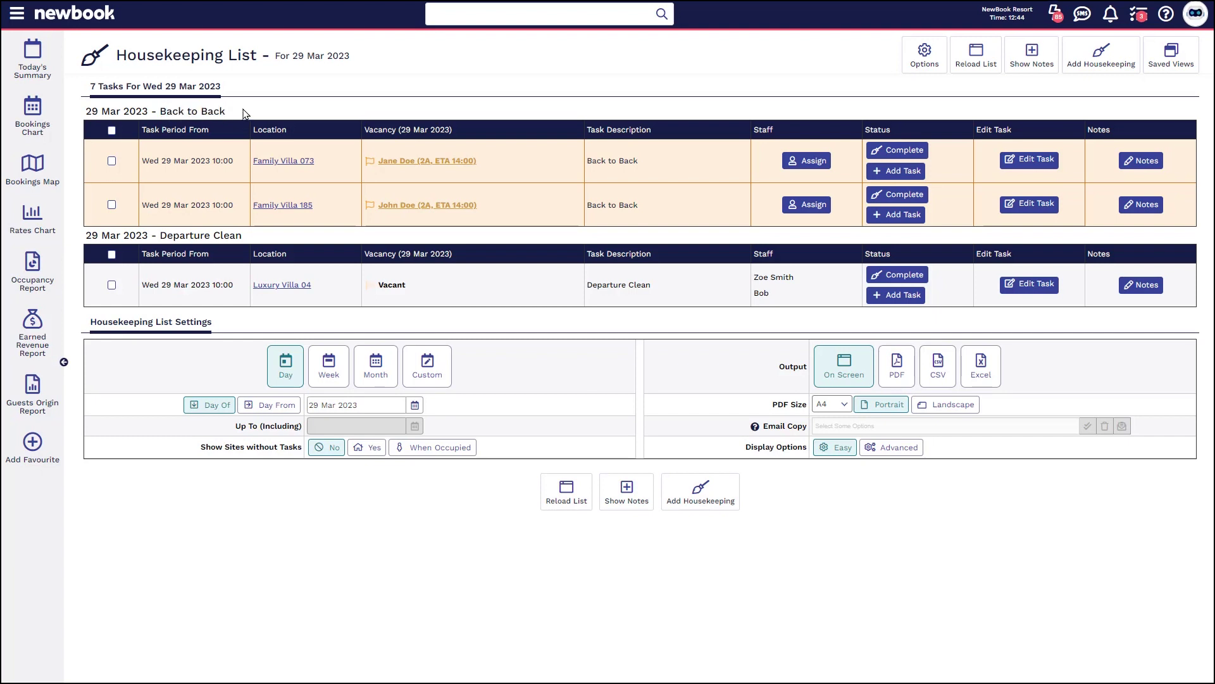
left_click_drag(160, 236, 247, 238)
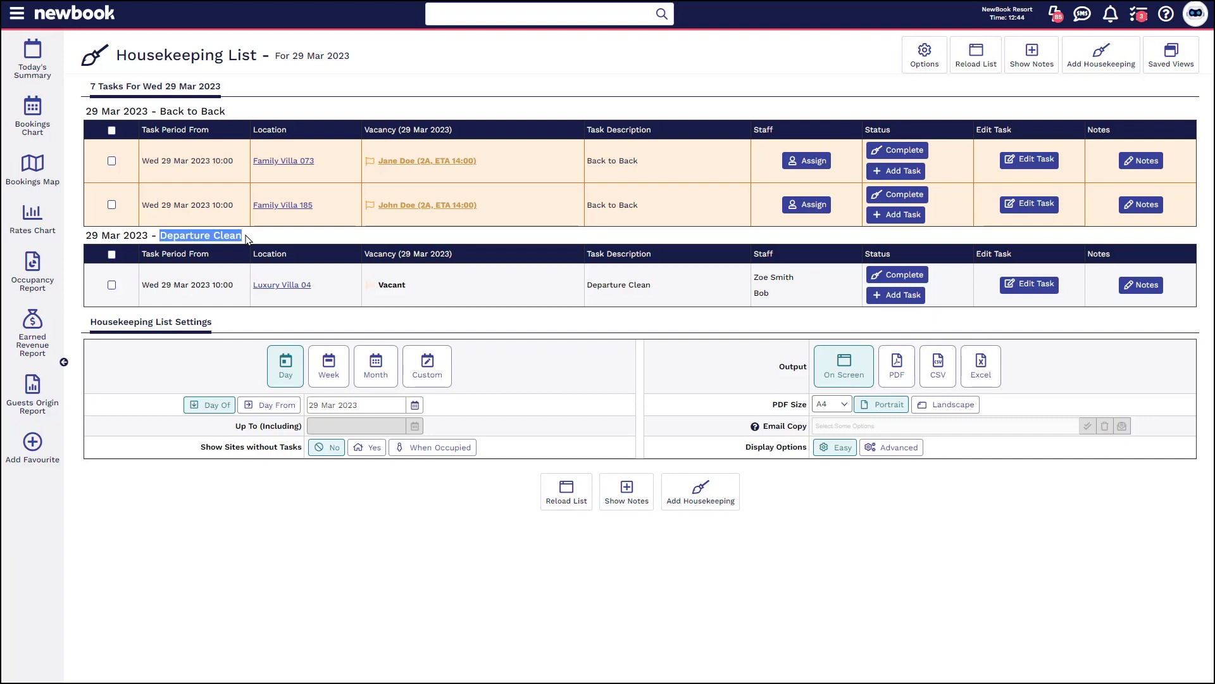
left_click_drag(214, 322, 90, 321)
left_click(91, 326)
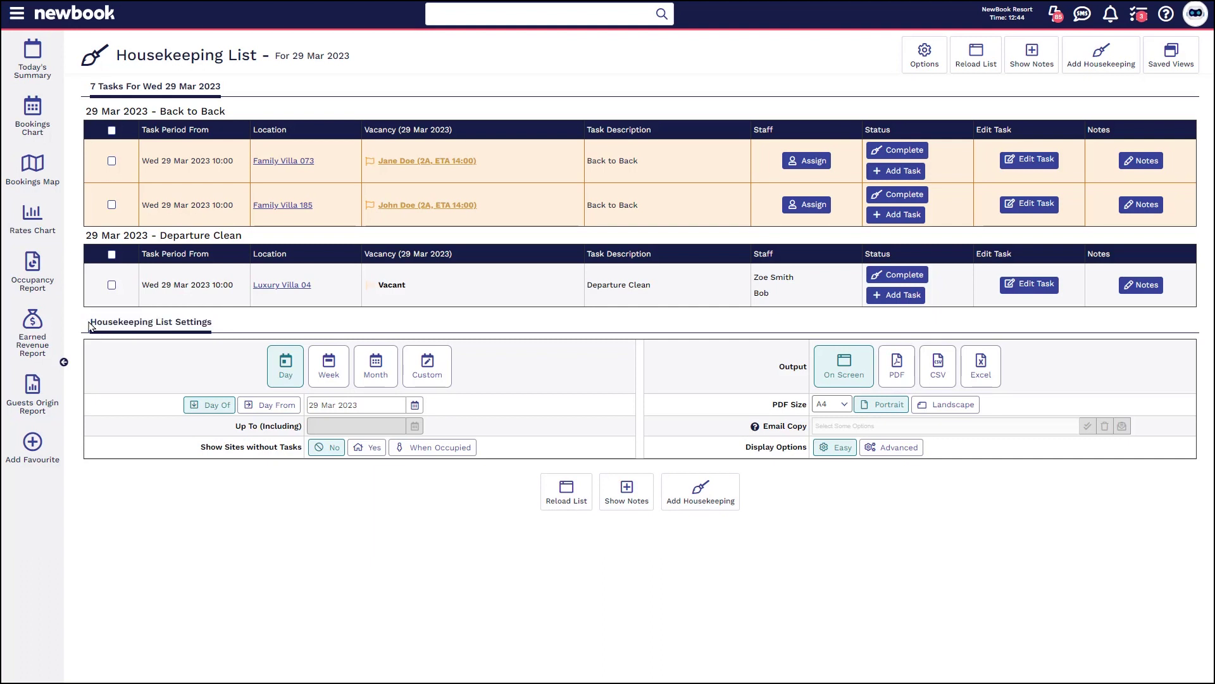
Switch the list's display options to Advanced and review the Staff Member and Group By settings against the task groups
left_click(895, 452)
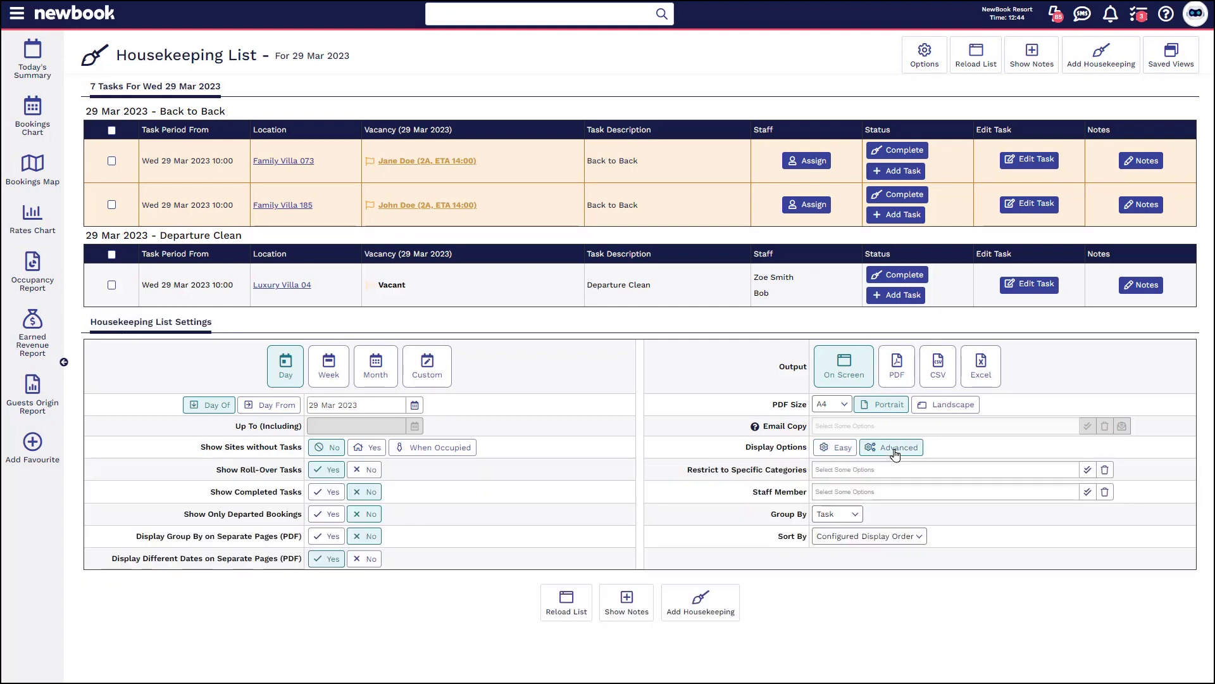
left_click_drag(199, 473, 759, 499)
left_click(758, 499)
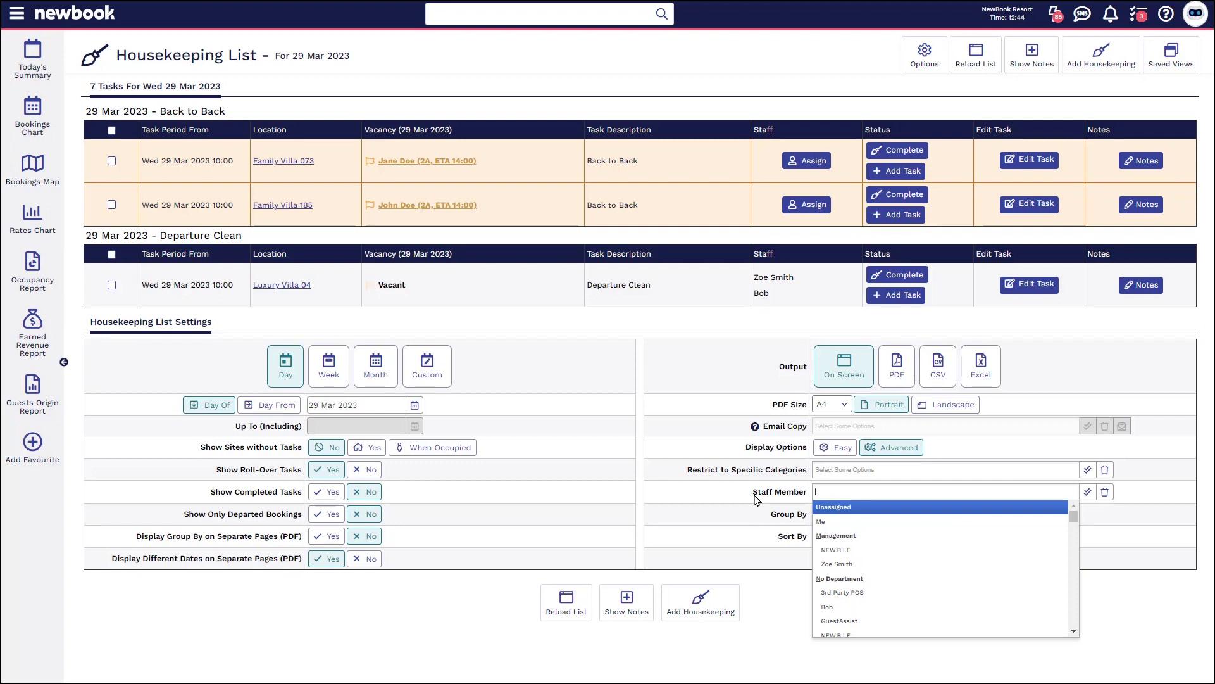
left_click(758, 514)
left_click_drag(752, 519, 807, 531)
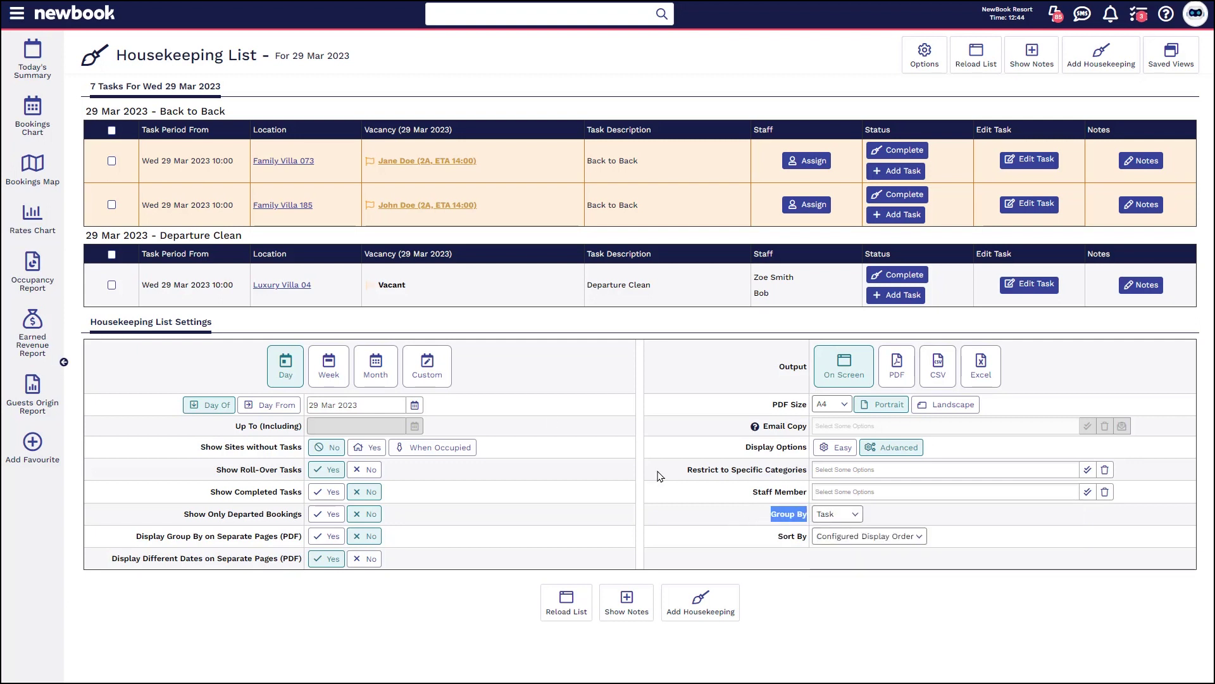
left_click_drag(152, 112, 226, 111)
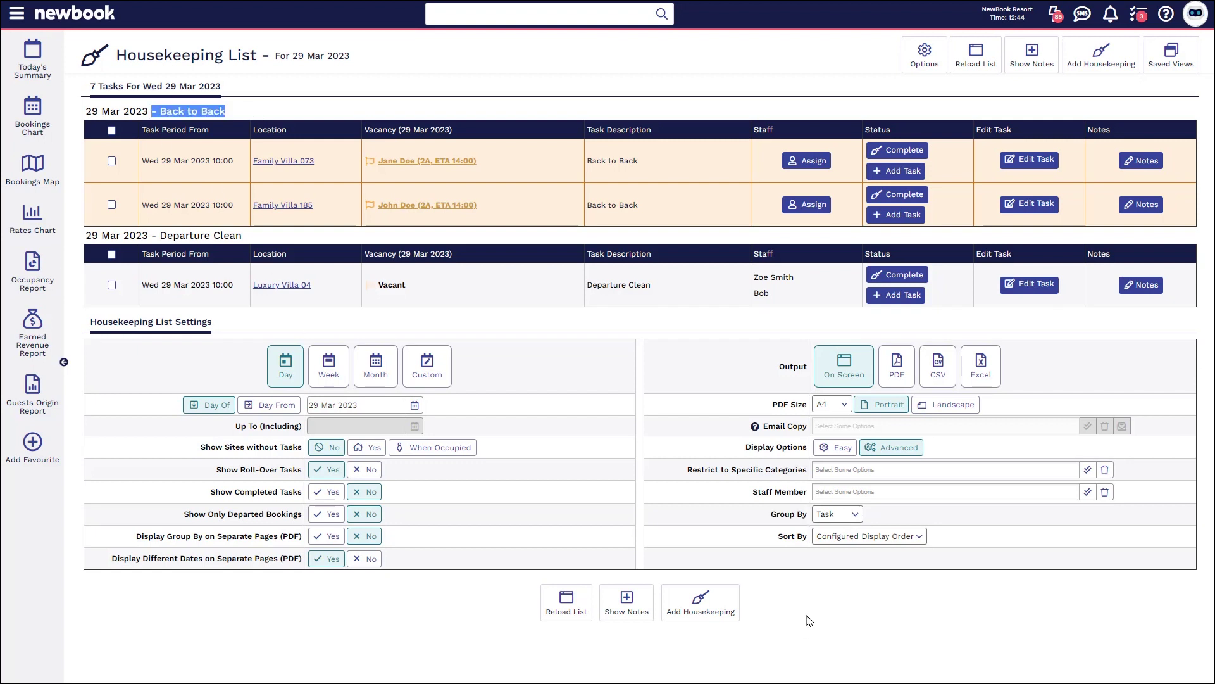
Group the housekeeping list by Category, reload it, and review the tasks under Family Villa and Luxury Villa
left_click(836, 514)
left_click(831, 533)
left_click(566, 602)
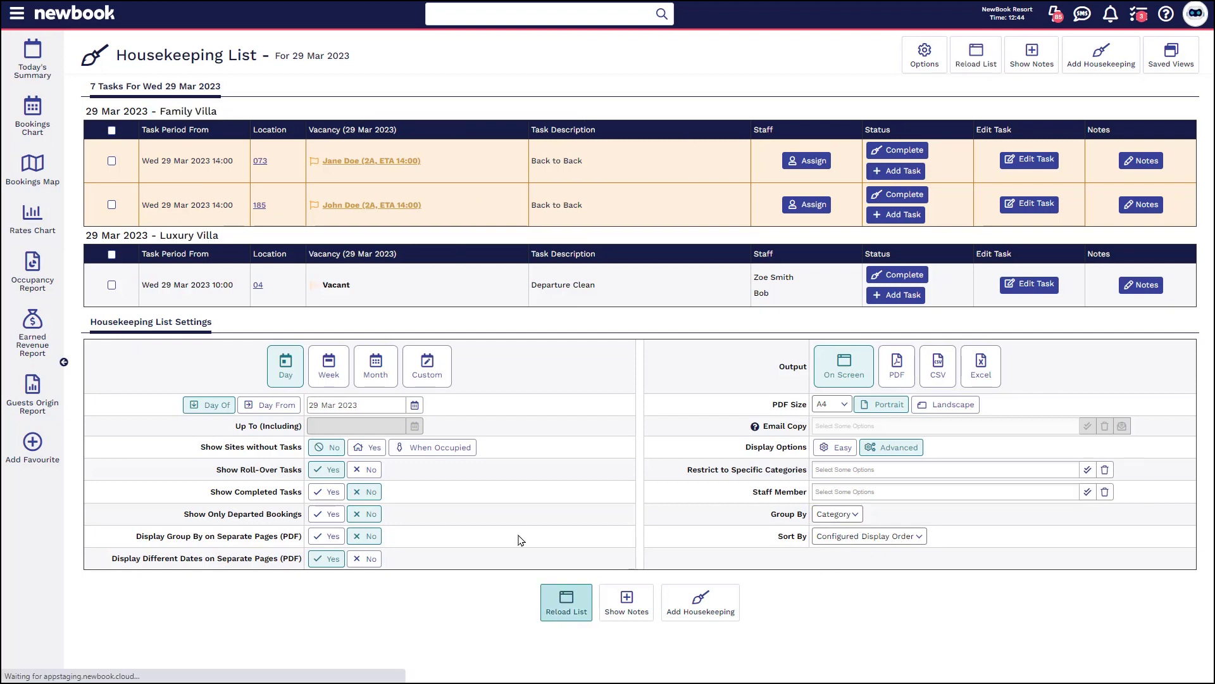
left_click_drag(158, 106, 242, 114)
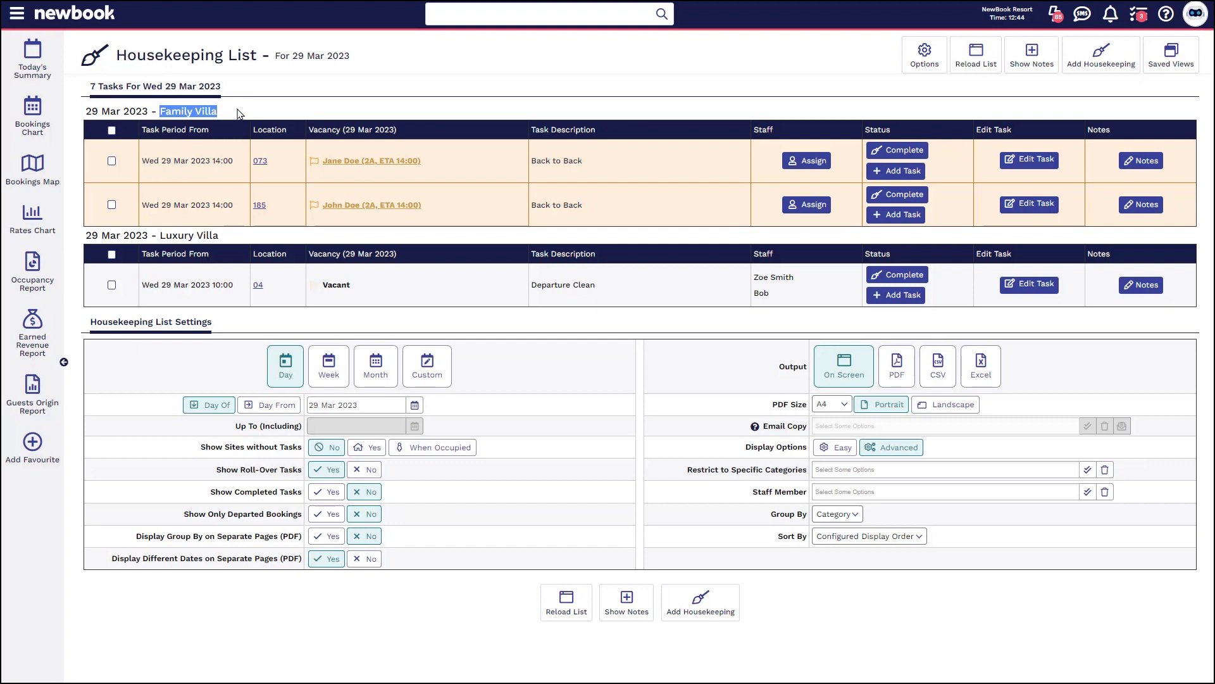
left_click_drag(532, 162, 585, 165)
left_click_drag(530, 204, 599, 212)
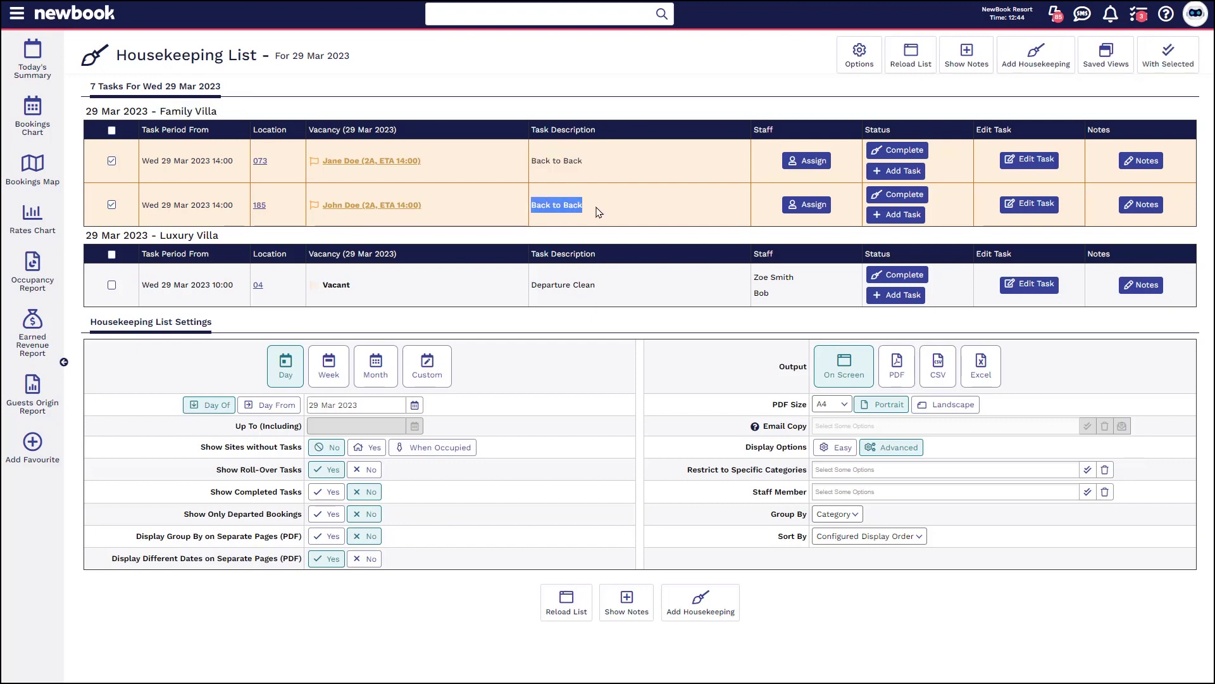
left_click_drag(163, 235, 239, 239)
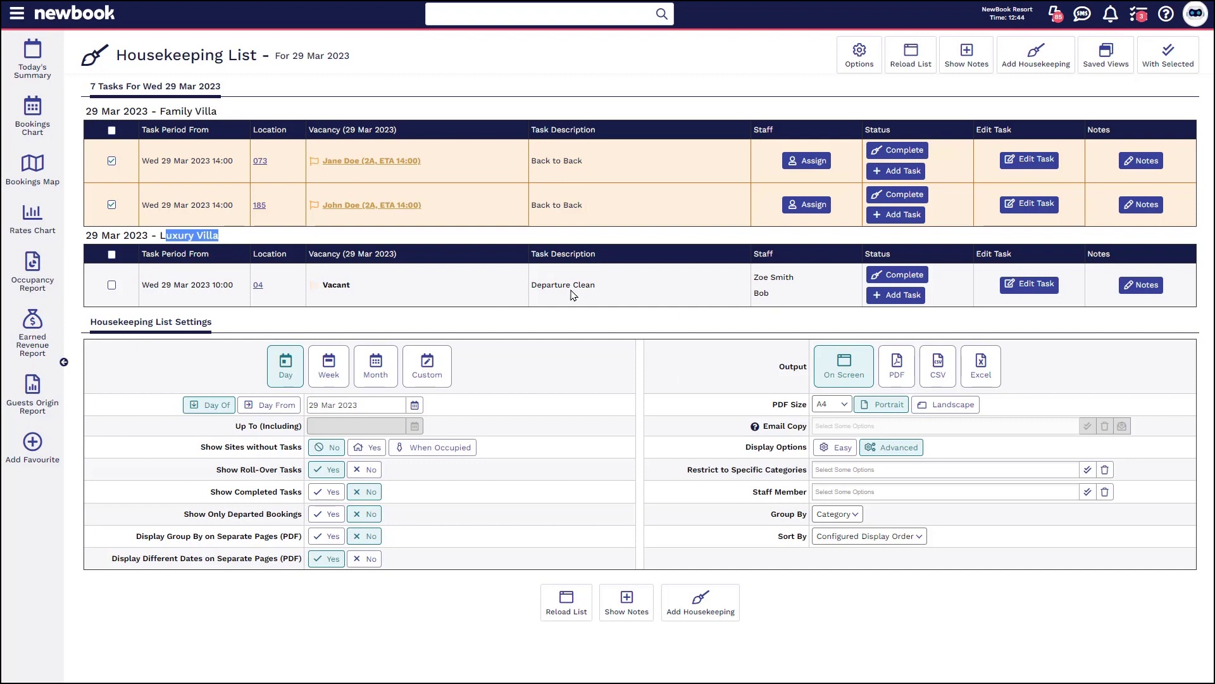
left_click_drag(532, 288, 618, 296)
left_click(621, 295)
Group the housekeeping list by User, reload it, and review the Unassigned and assigned staff member group headings
left_click(850, 516)
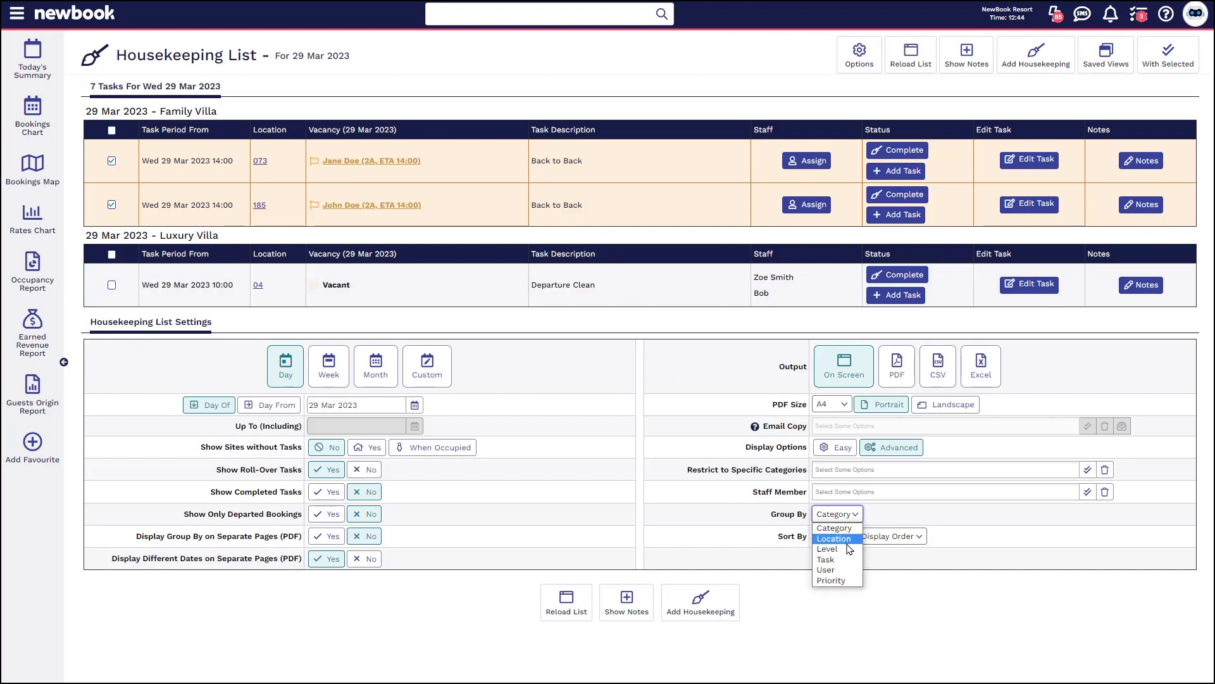
left_click(844, 570)
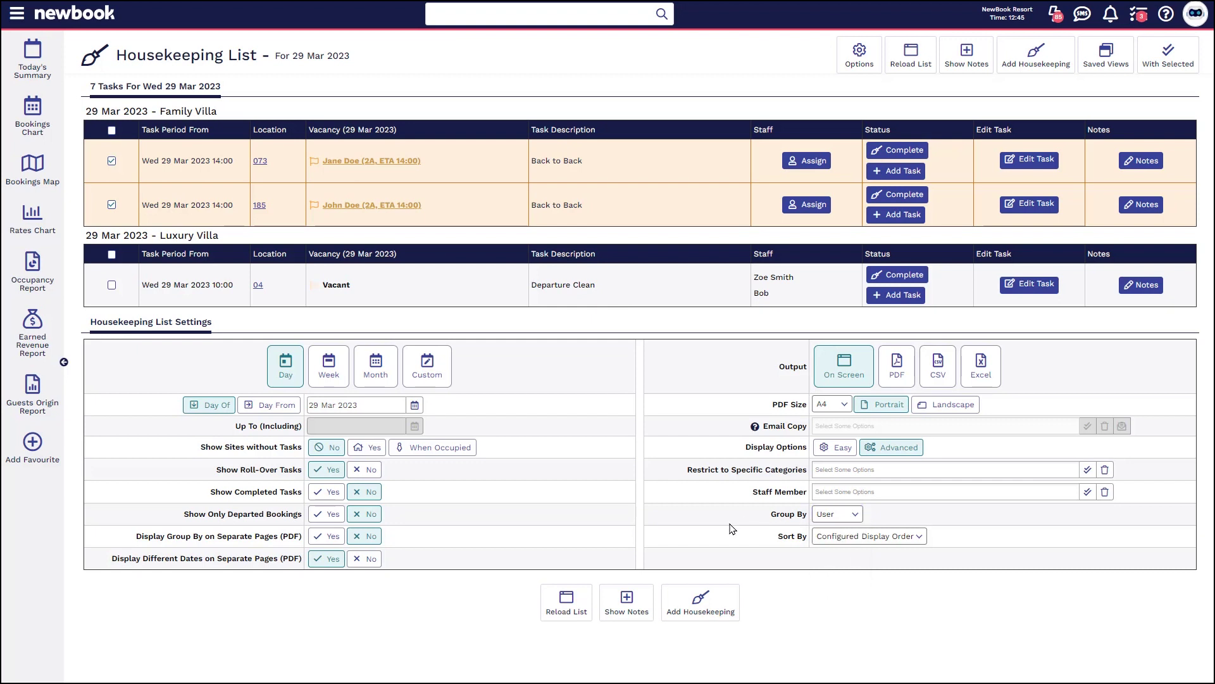
left_click(563, 609)
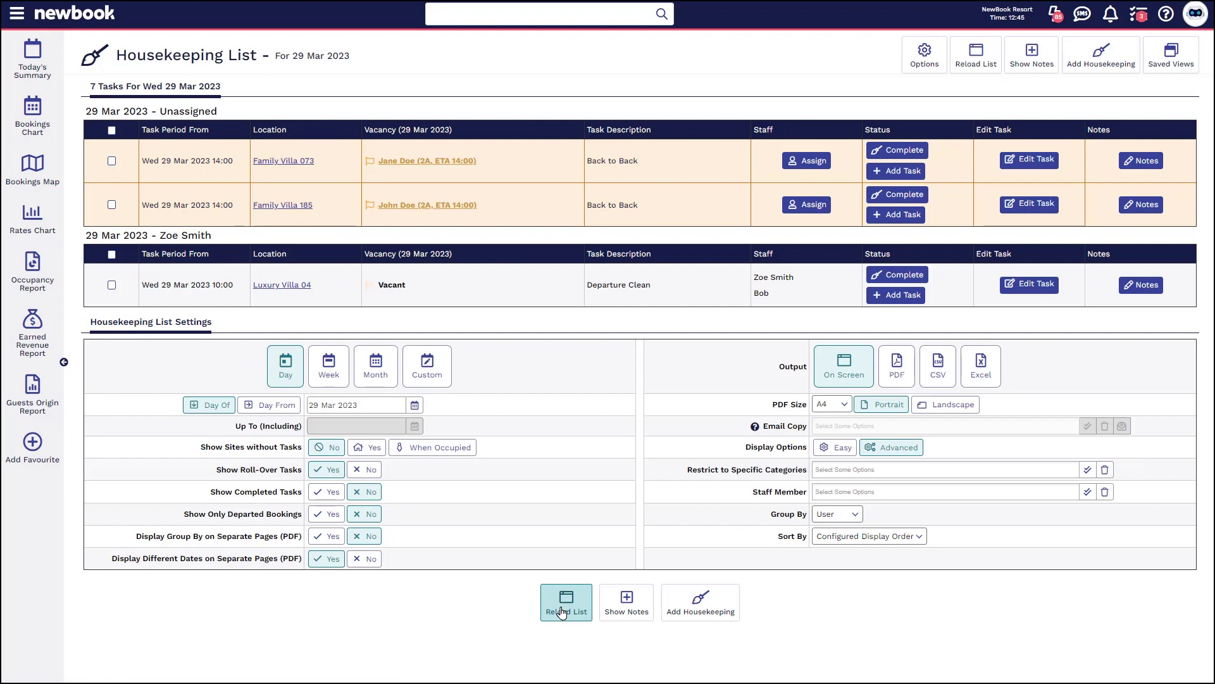
left_click_drag(158, 235, 214, 235)
left_click(224, 237)
left_click(222, 238)
left_click_drag(160, 111, 231, 114)
left_click(230, 116)
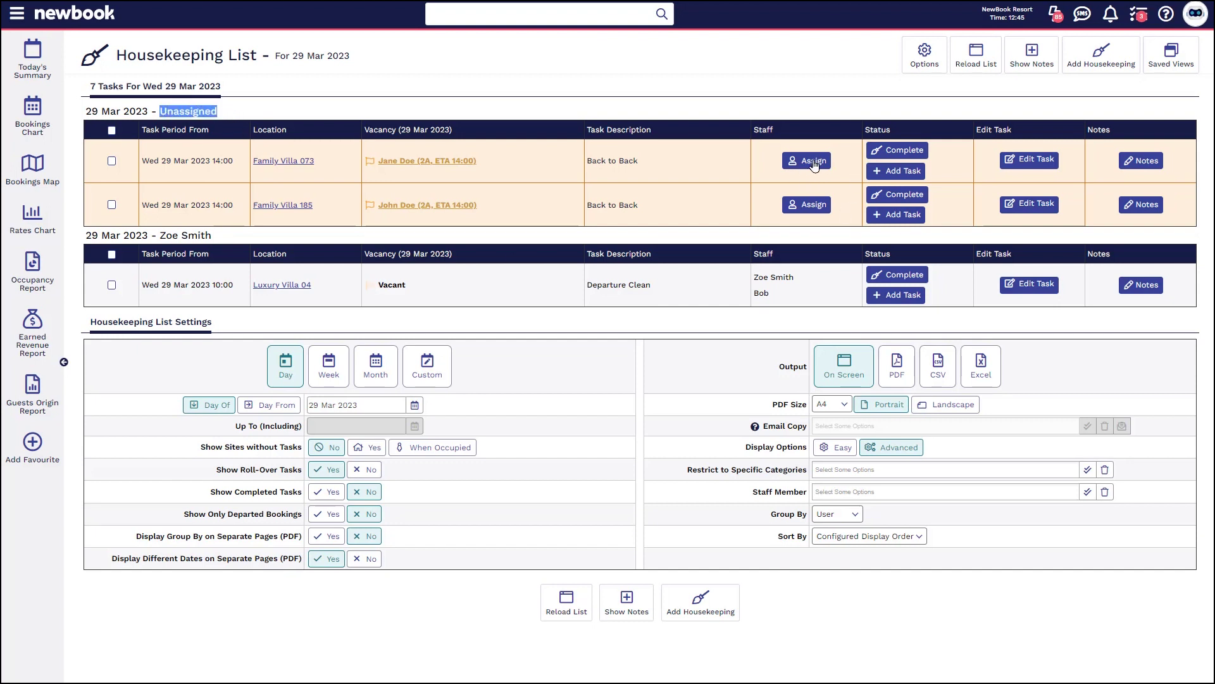
Select all tasks in the Unassigned group and open the bulk staff member assignment for them
left_click(111, 130)
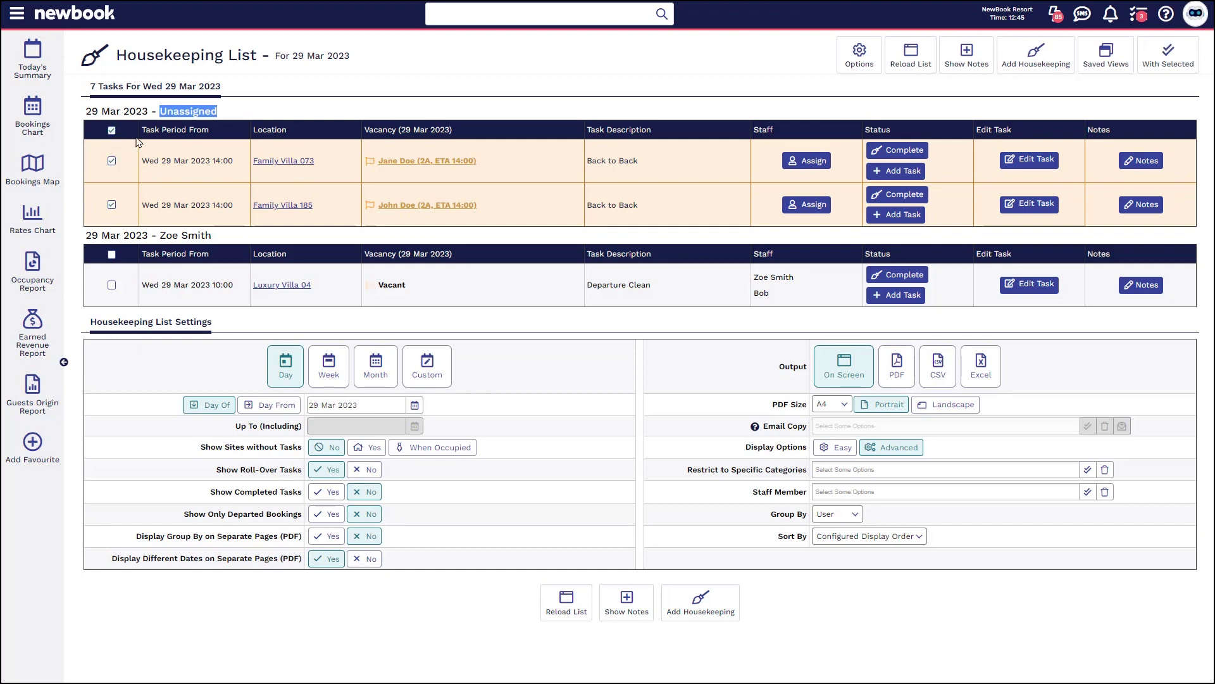
left_click(1168, 56)
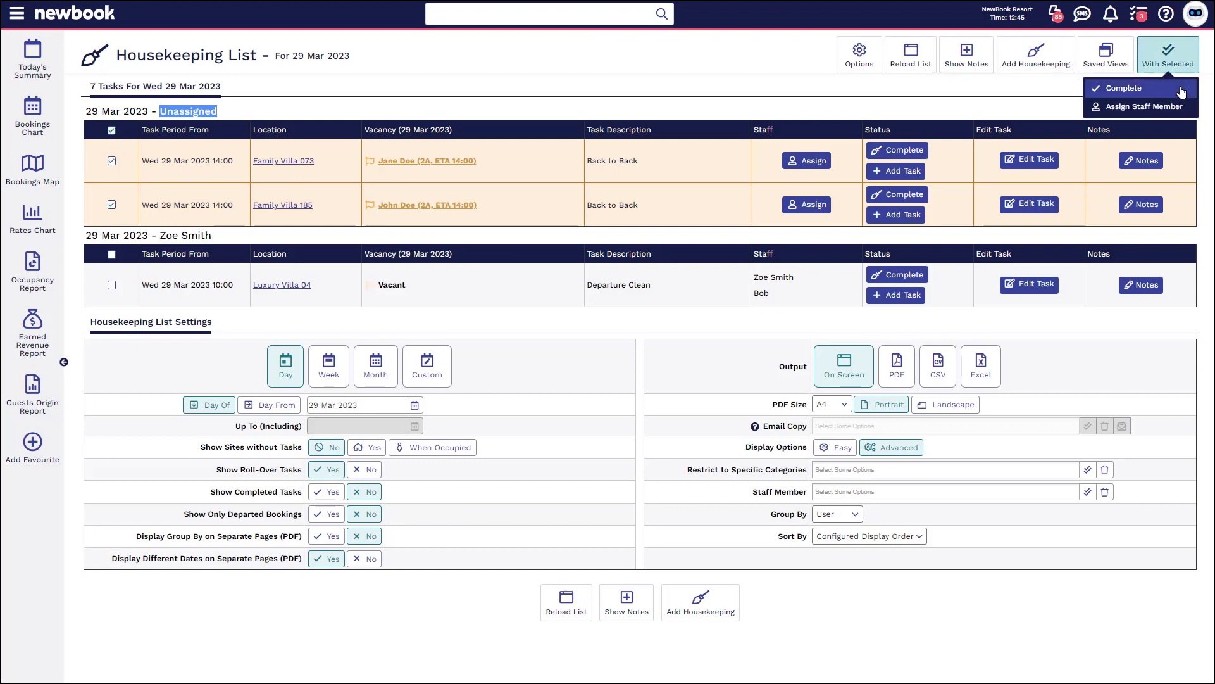
left_click(1122, 106)
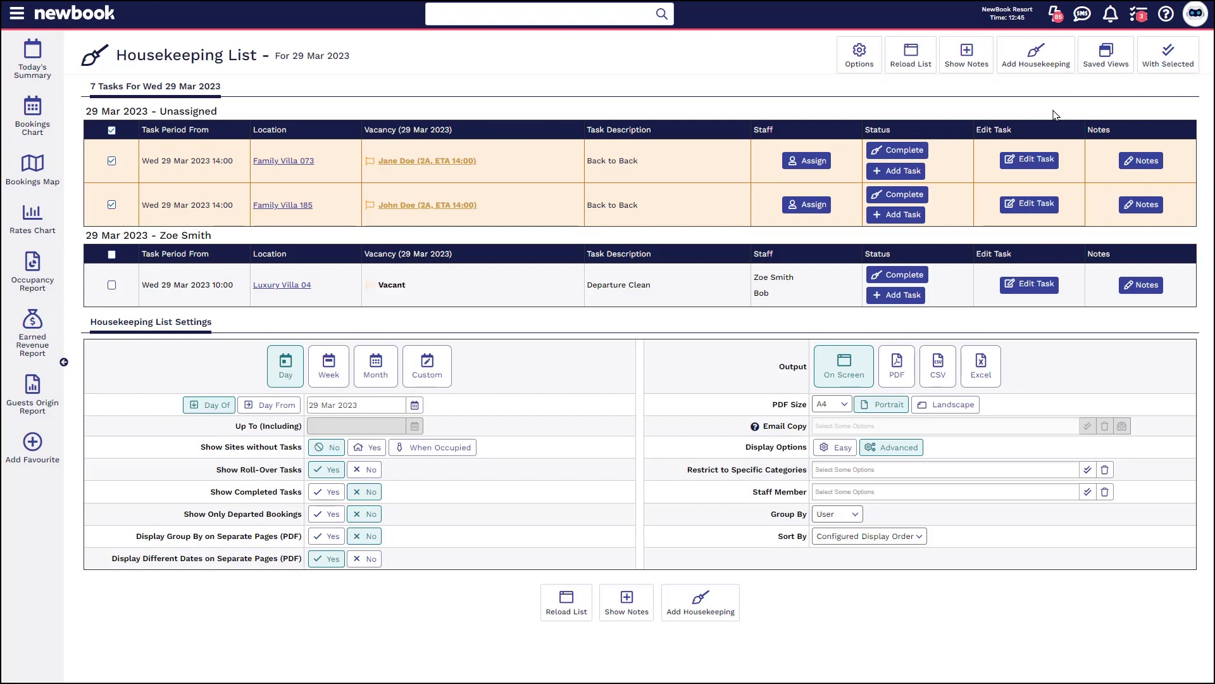
Open the Default and Required Fields configuration and review the Configuring For choices and the System Default column
left_click(860, 57)
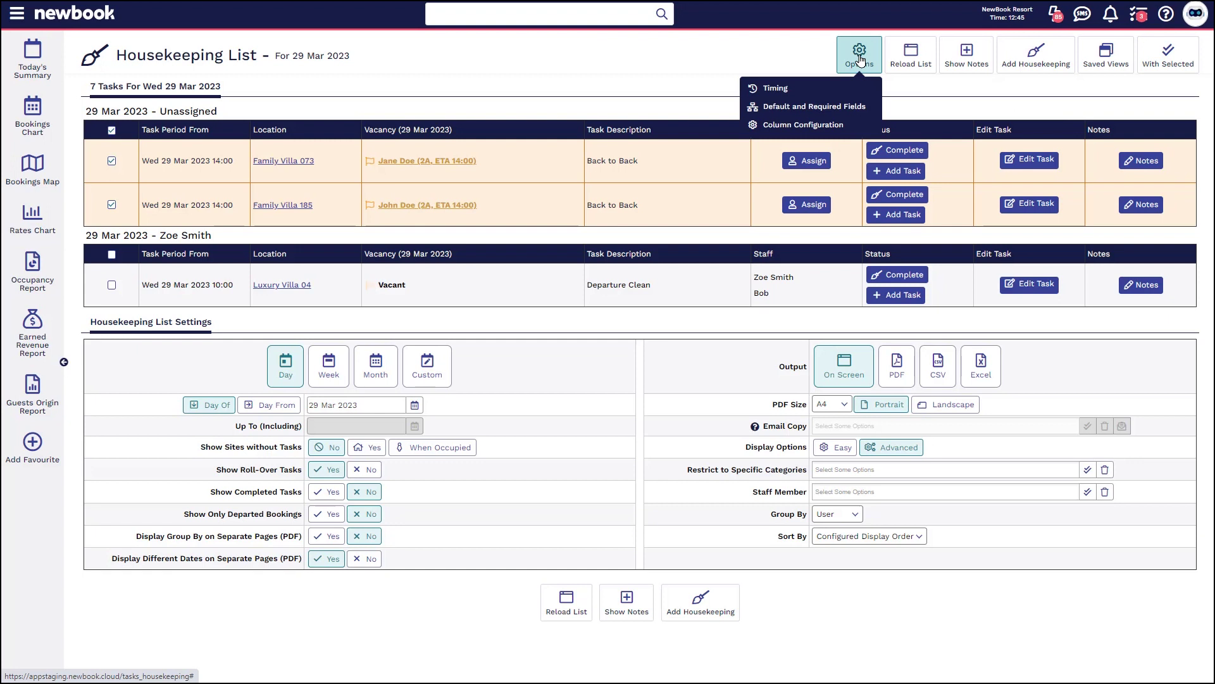
left_click(849, 109)
left_click_drag(539, 165, 600, 166)
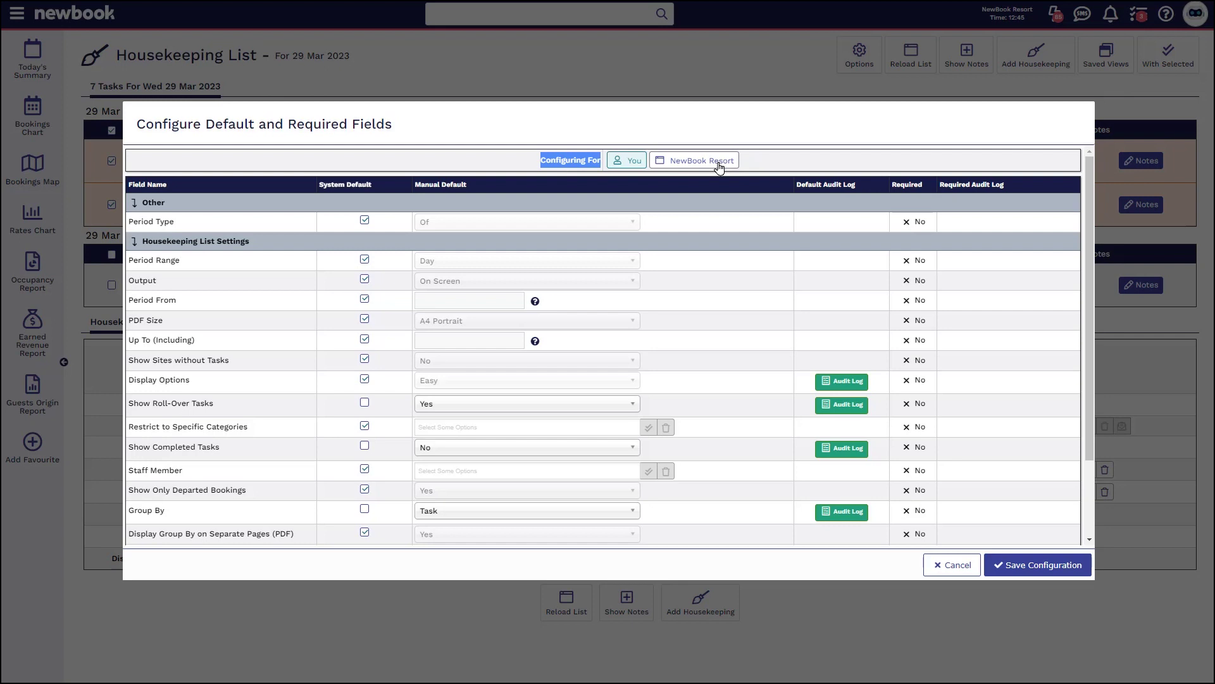
left_click(513, 172)
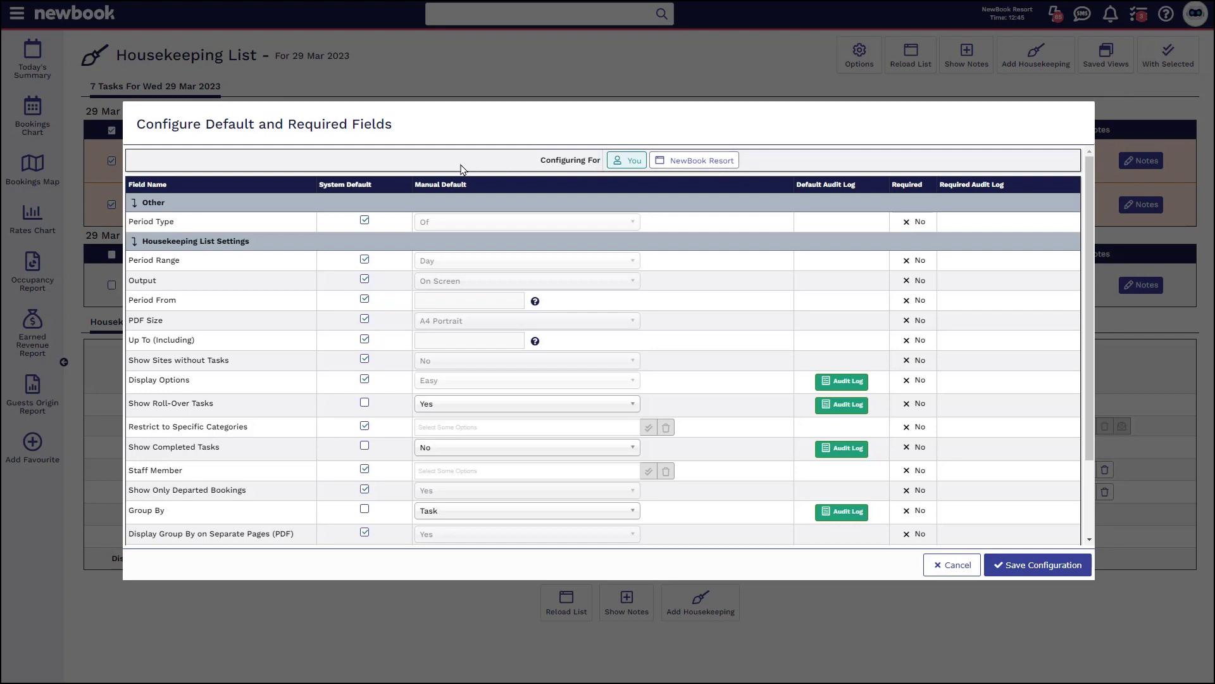
triple_click(344, 182)
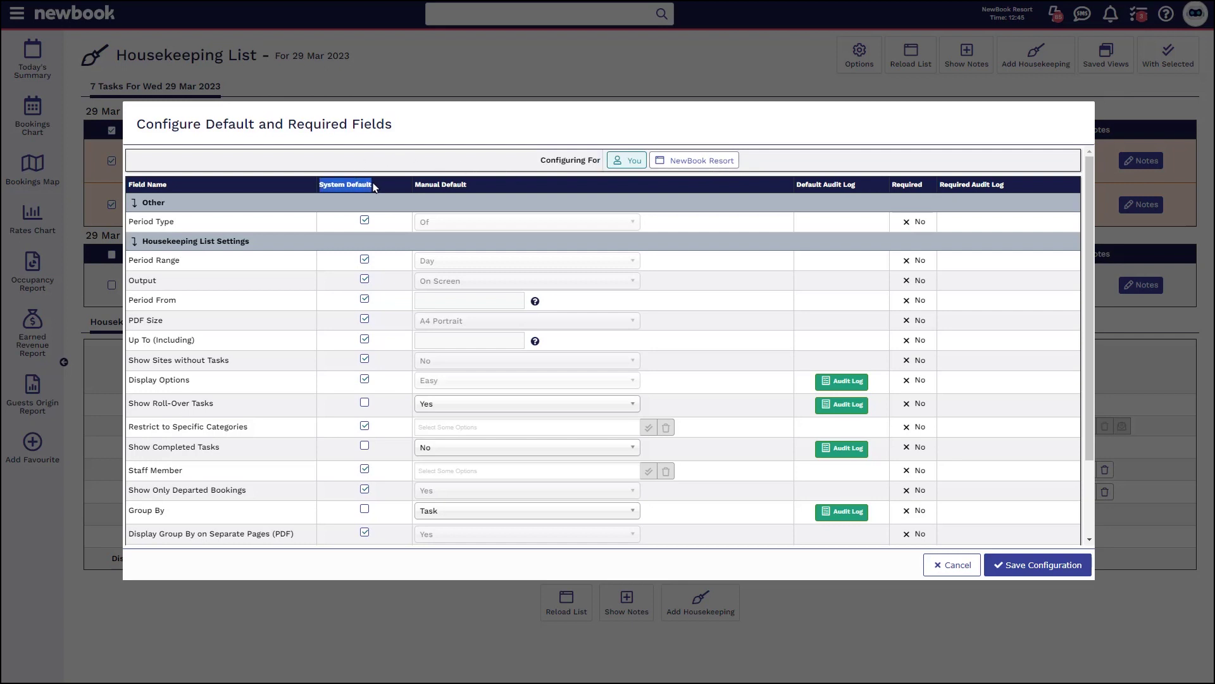
Turn off the system default for Period Range, set its manual default to Week, and save the configuration
left_click(364, 260)
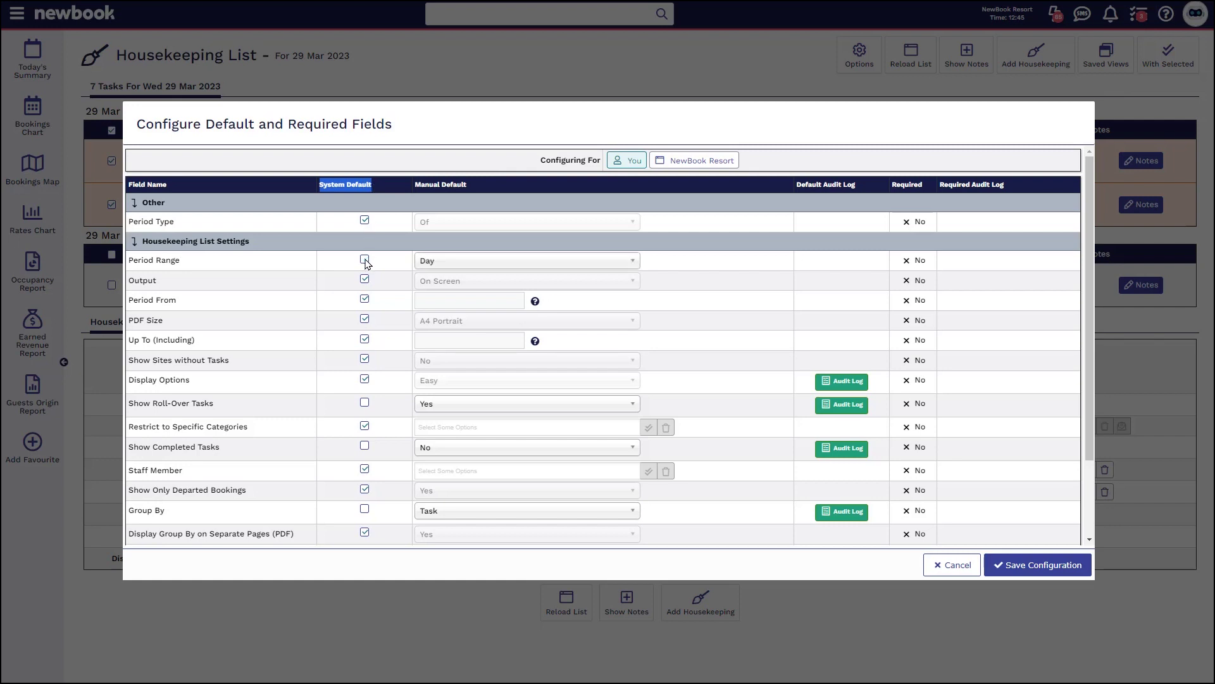
left_click(426, 261)
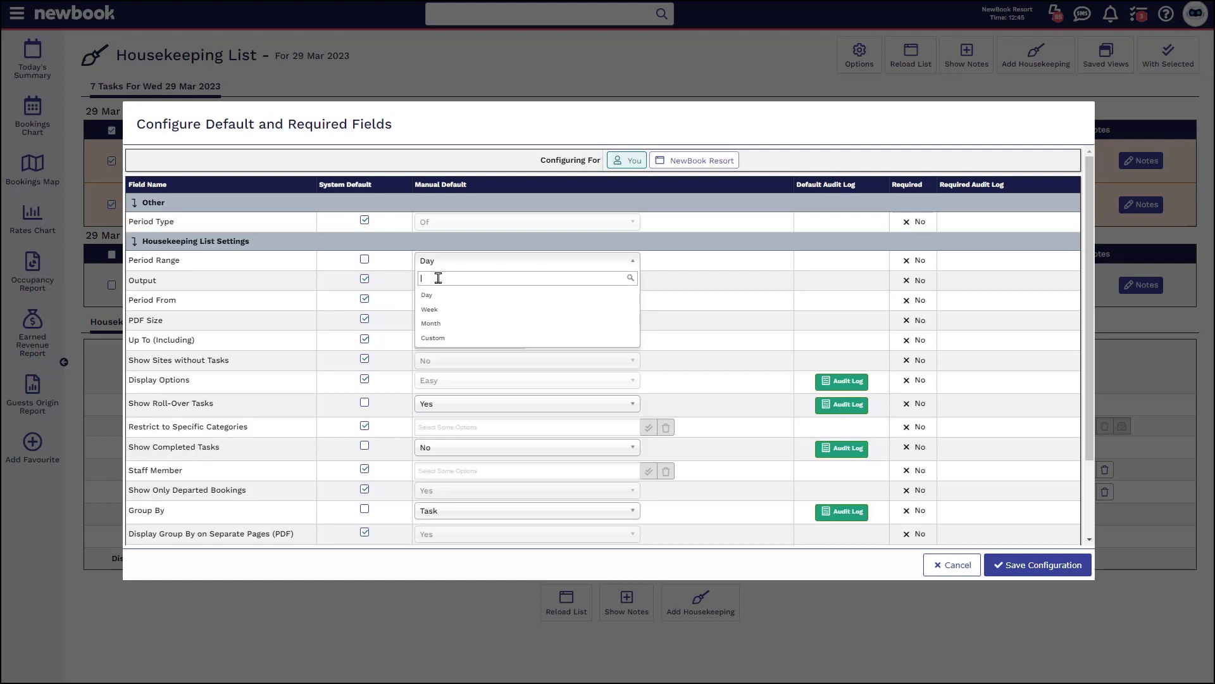
left_click(441, 311)
left_click(1064, 574)
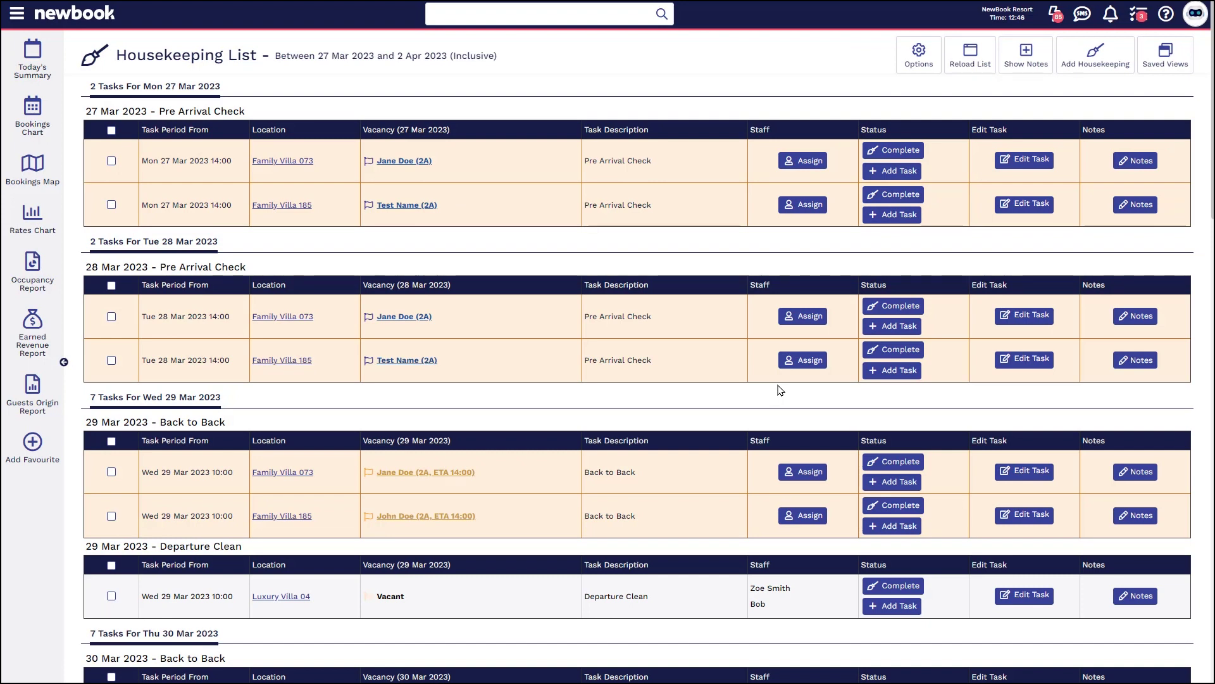
Check the date range in the list's title, set the list's output to PDF, and reload it
left_click_drag(265, 55, 523, 60)
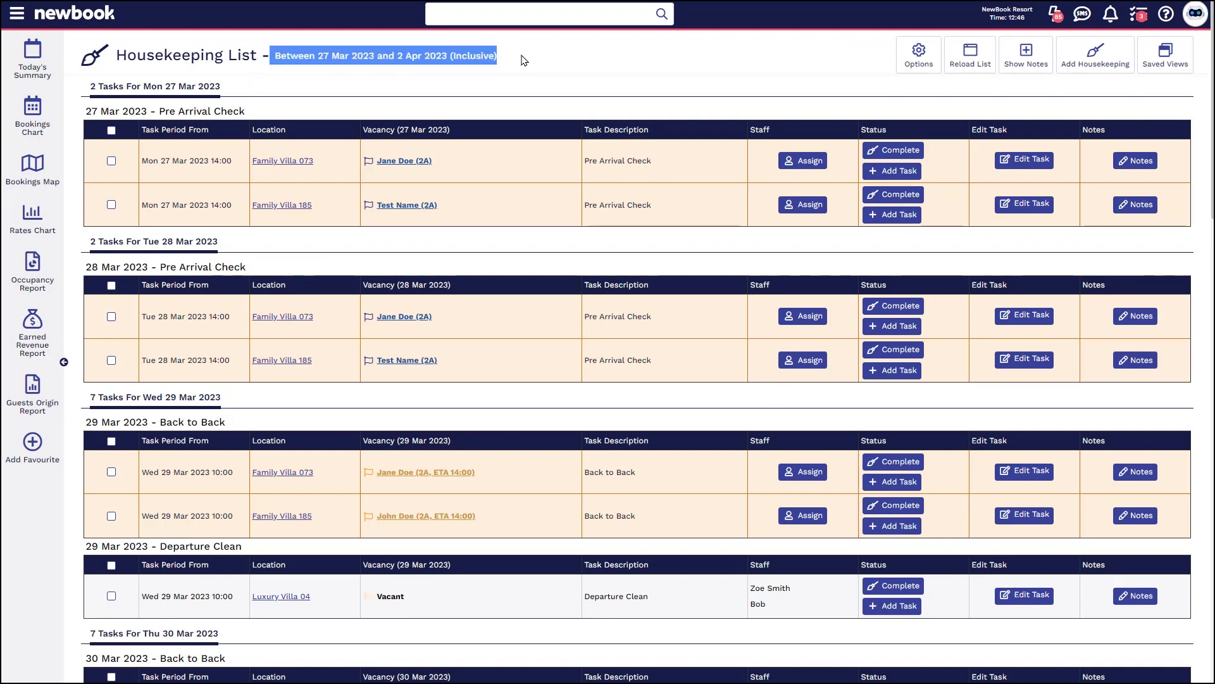
left_click(519, 68)
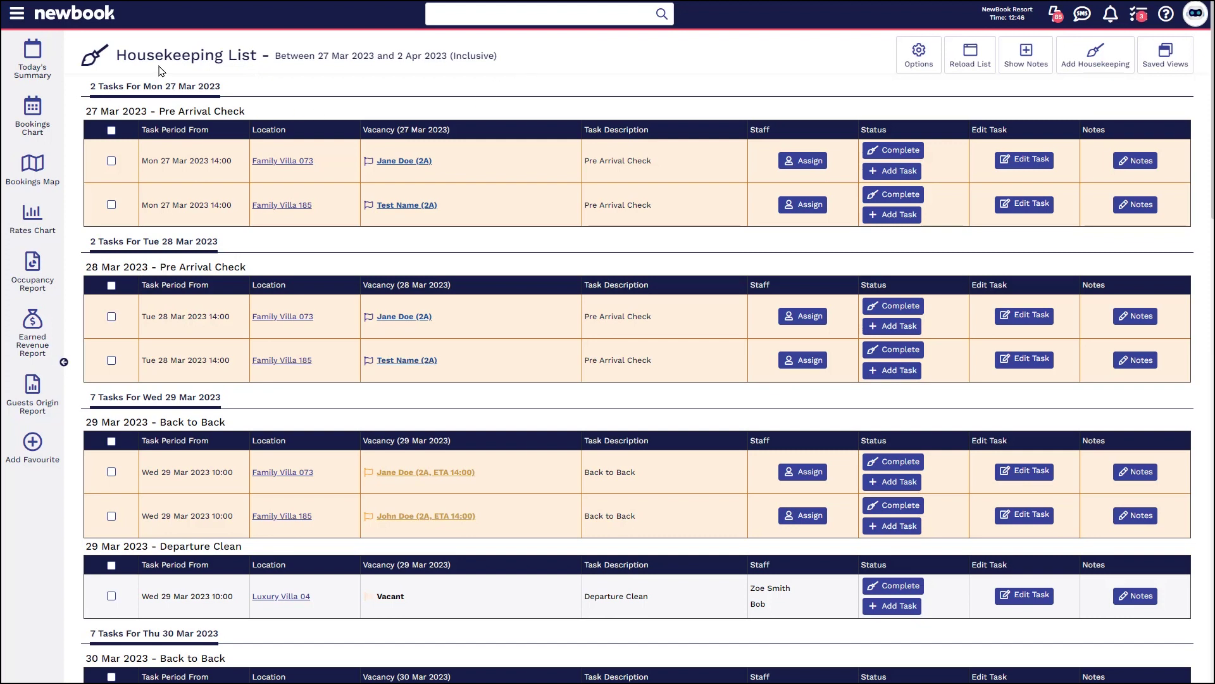
scroll(1063, 475, "down", 20)
scroll(1052, 513, "down", 4)
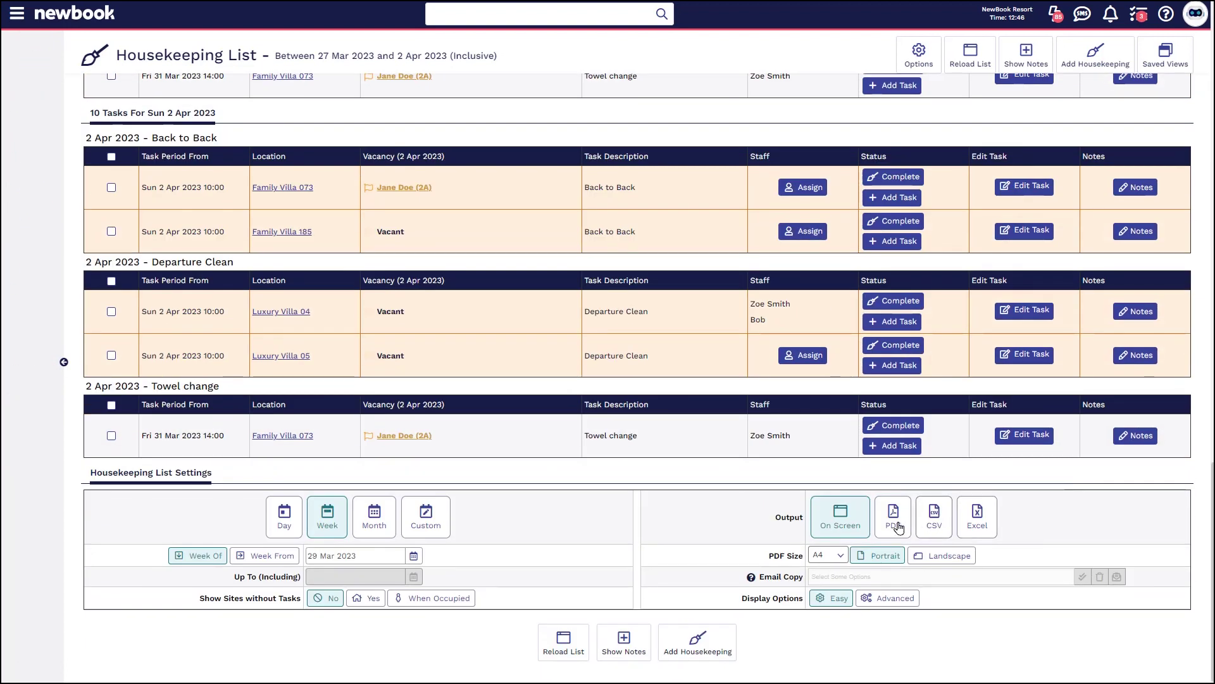
left_click(562, 641)
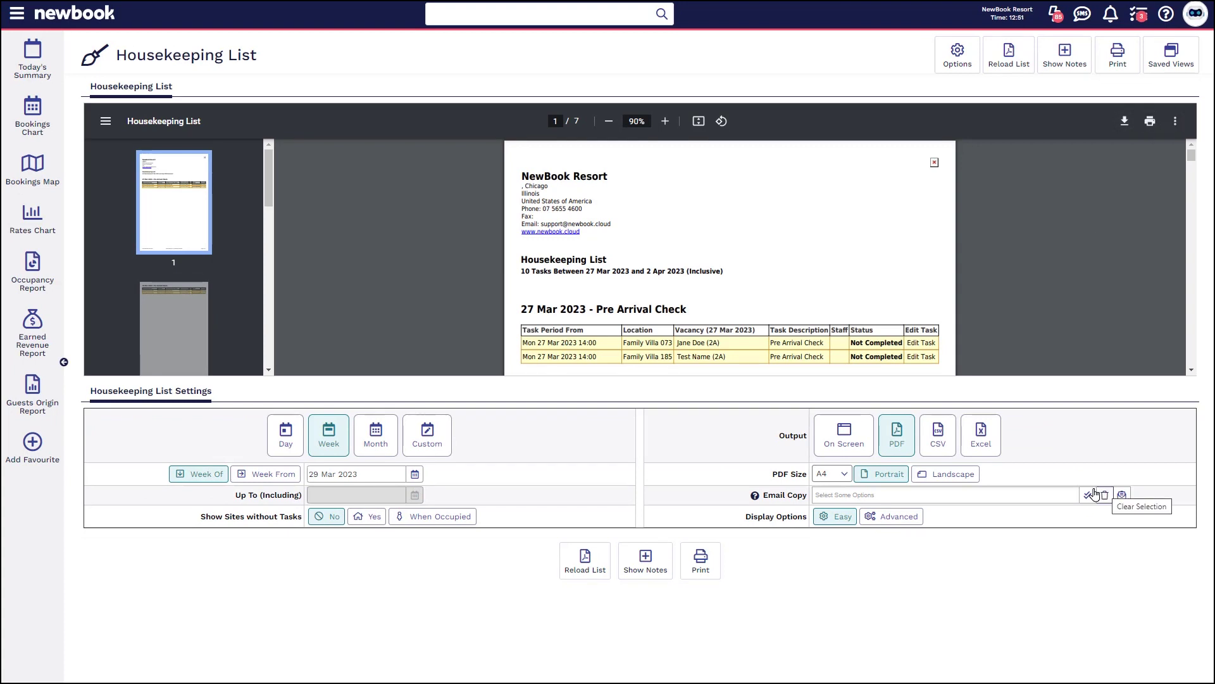
Choose 3rd Party POS as the Email Copy recipient, email the PDF list, and check the reloaded list's title
left_click(834, 494)
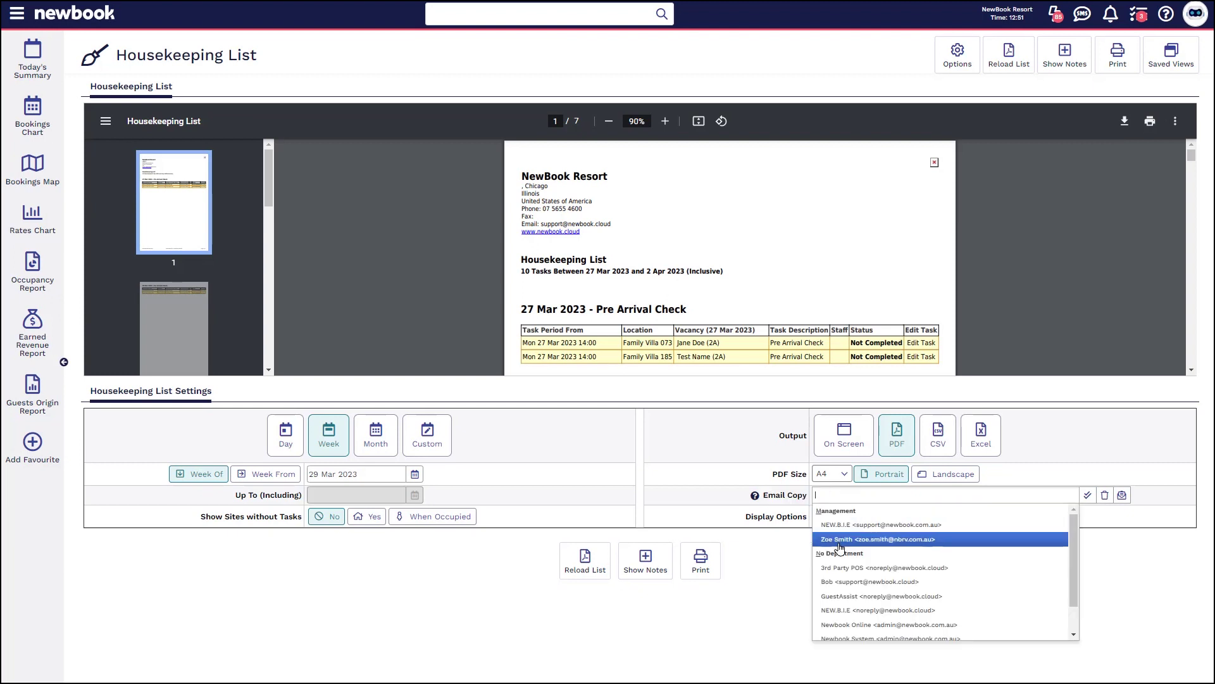
left_click(871, 568)
left_click(604, 571)
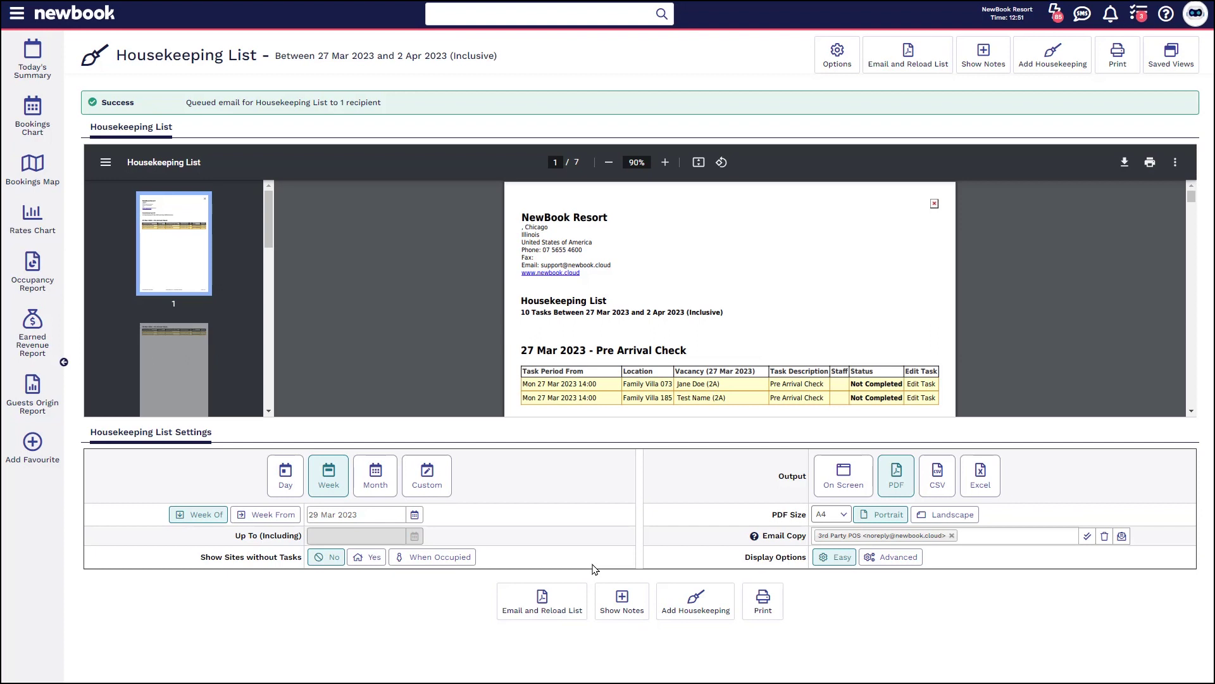
left_click_drag(120, 47, 582, 58)
left_click(582, 58)
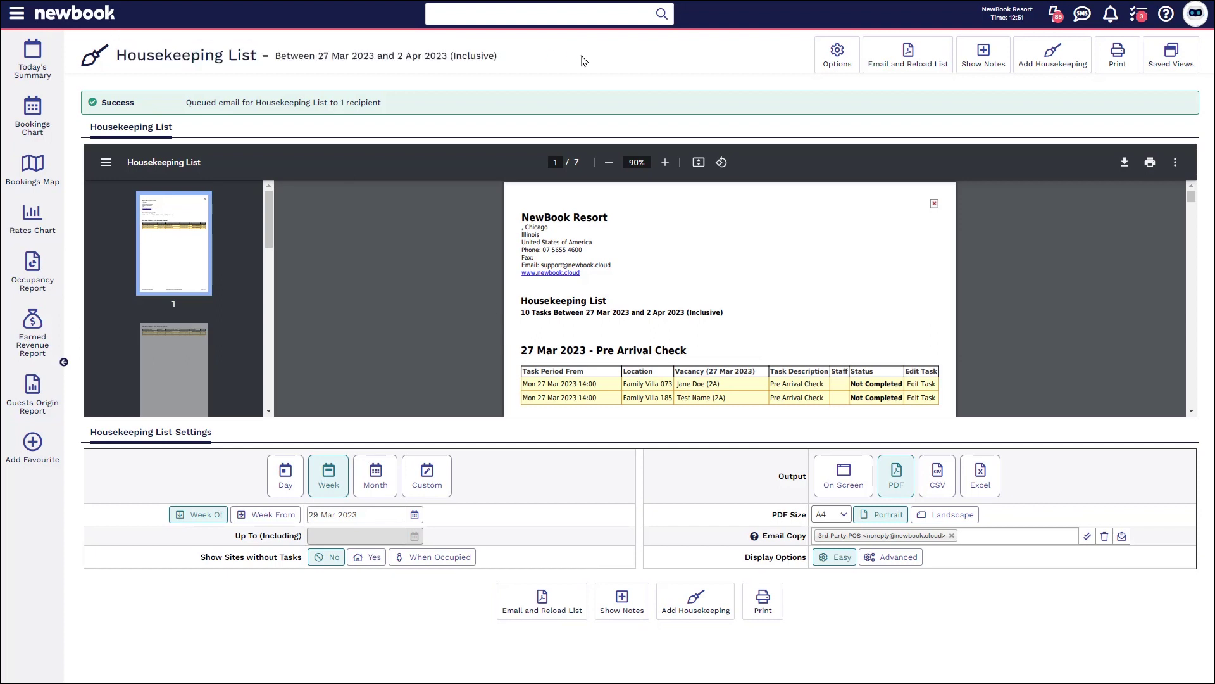
Start a new housekeeping task, look through the location types, and set Location Type to Booking
left_click(1053, 56)
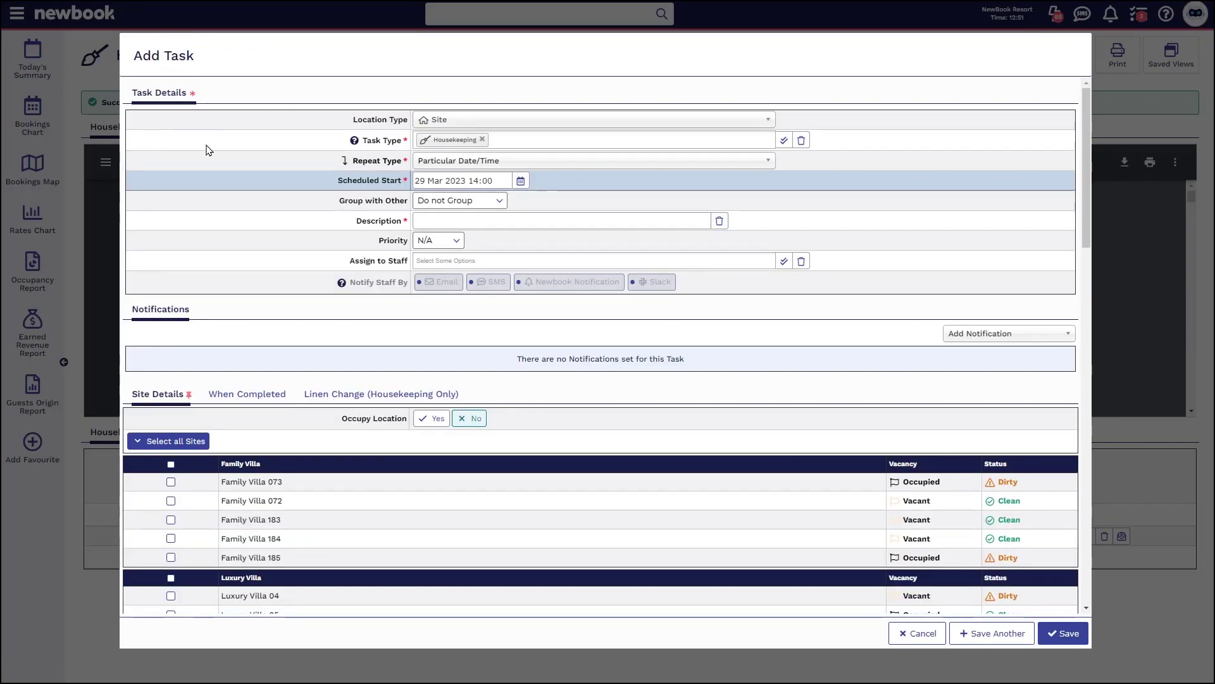
left_click_drag(353, 120, 443, 123)
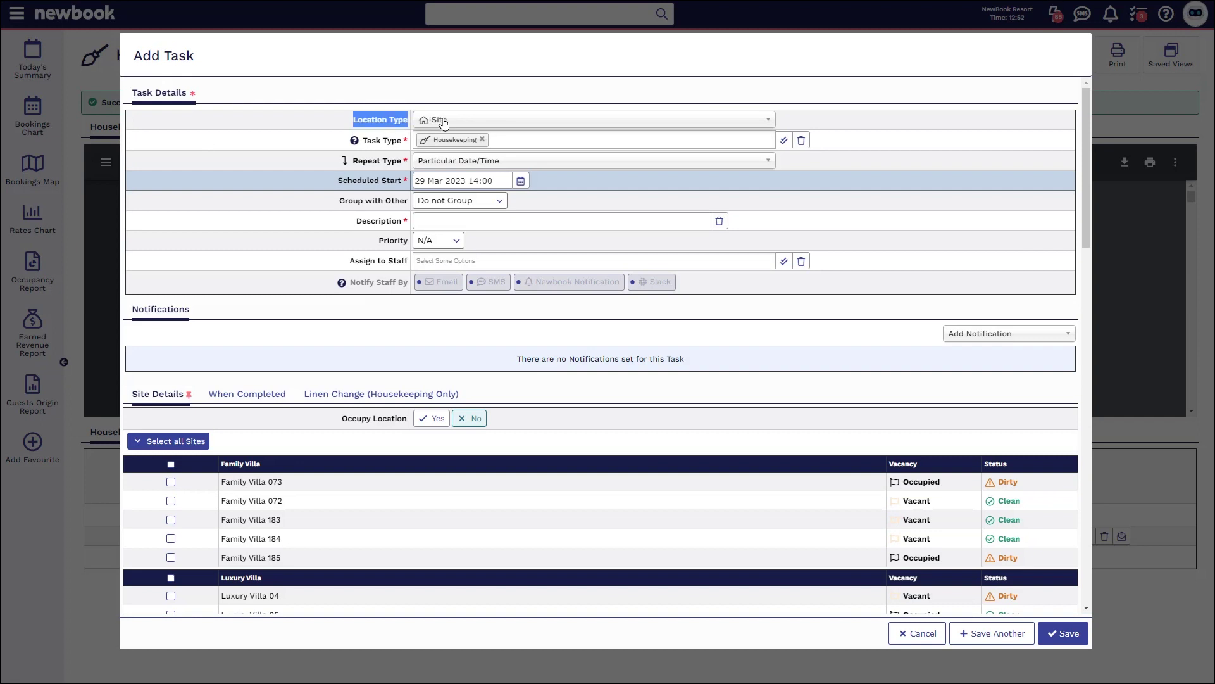
left_click(446, 125)
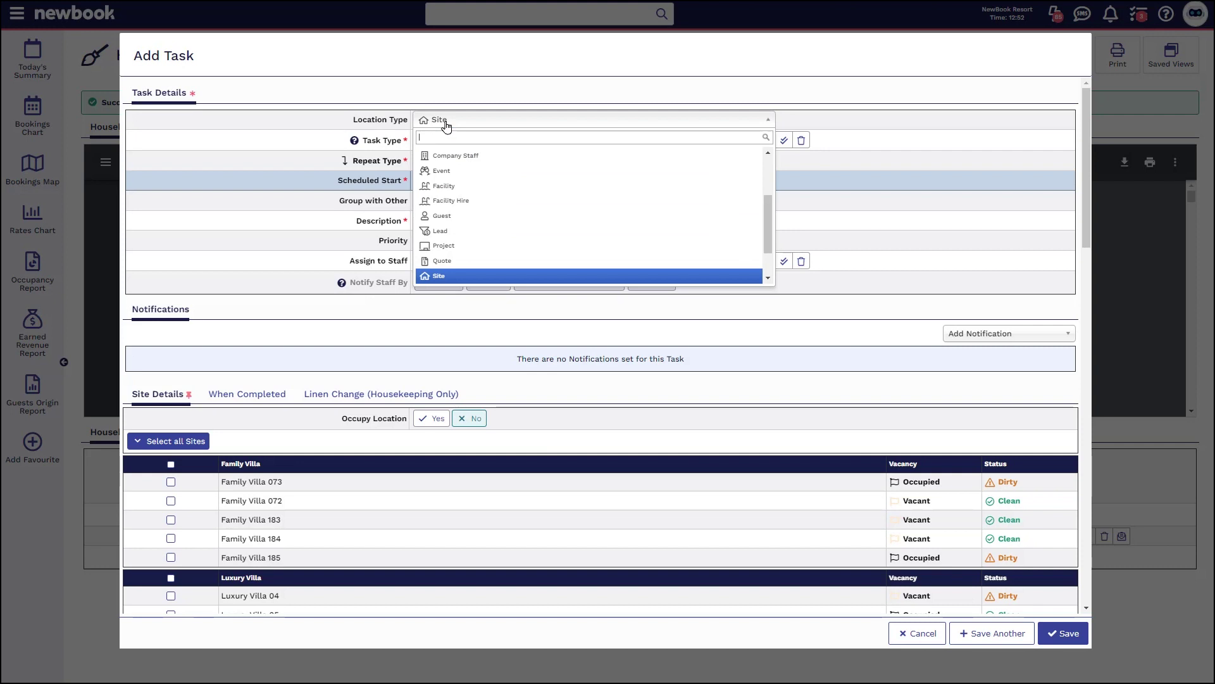
left_click(446, 125)
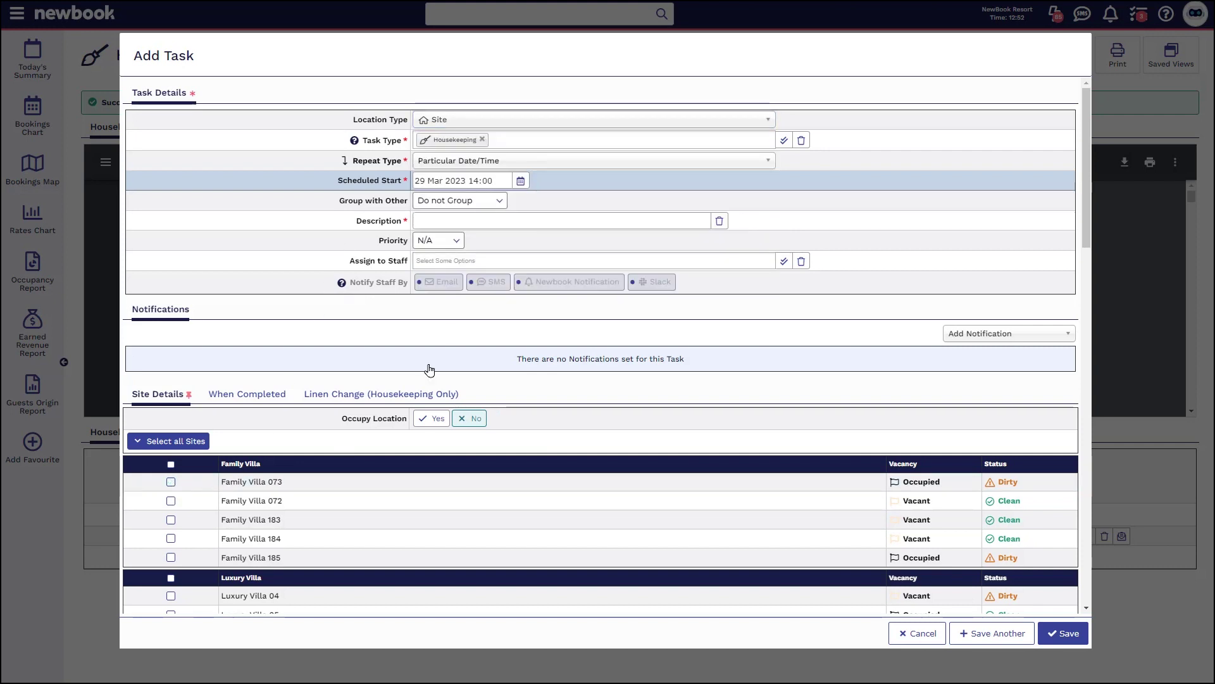
left_click(466, 125)
type("ookin")
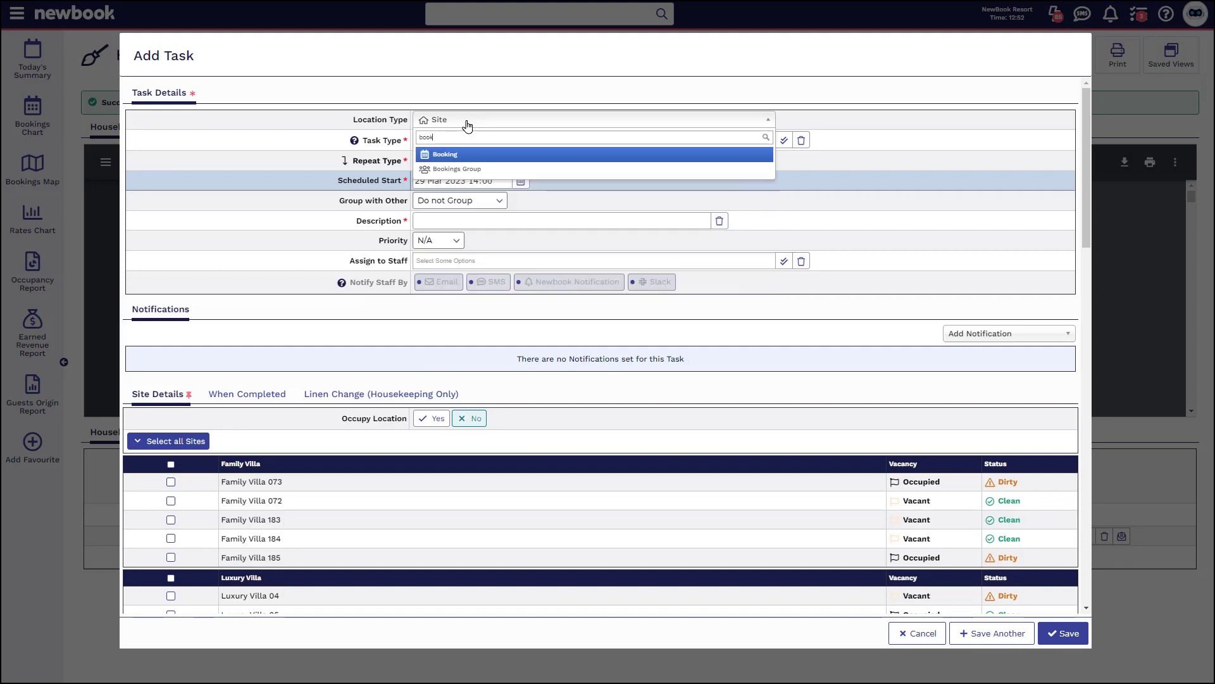
left_click(439, 158)
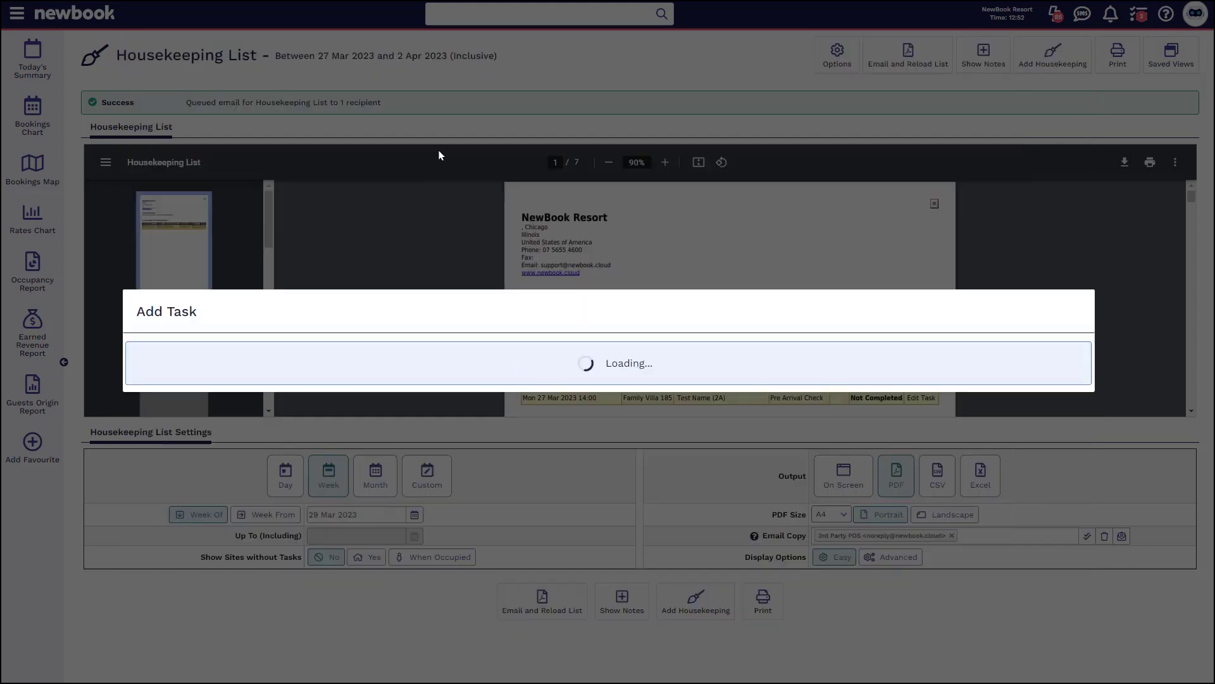
left_click_drag(360, 207, 435, 212)
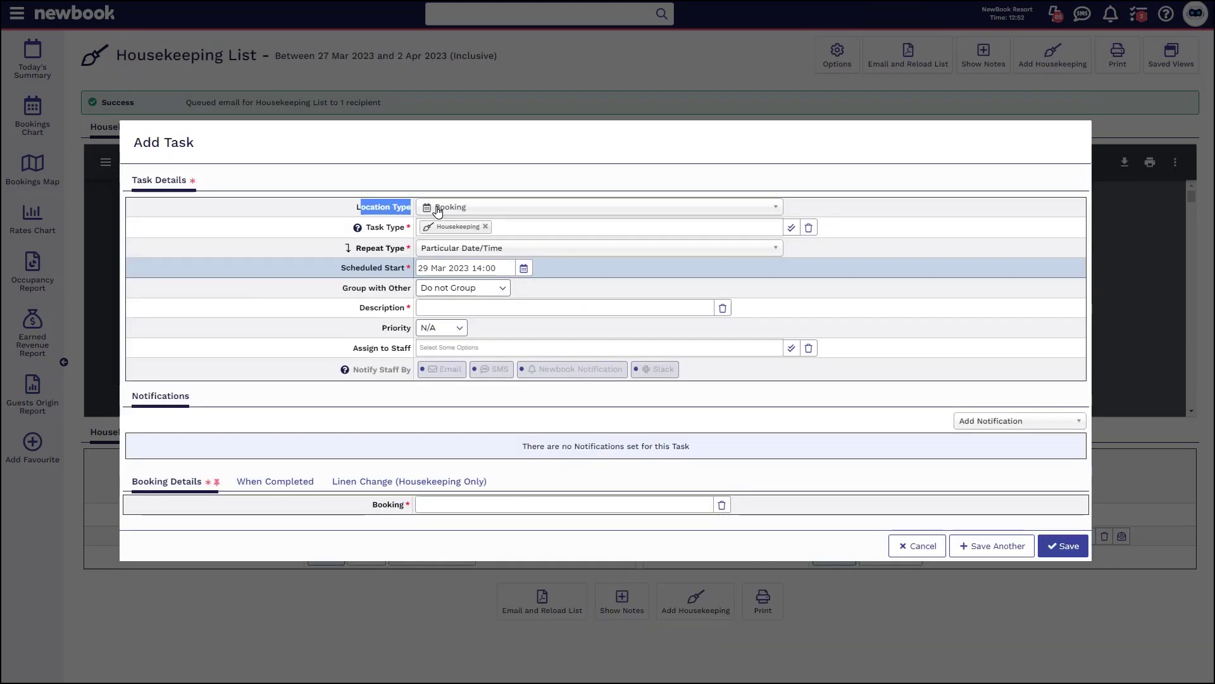
Link the task to the guest's unconfirmed Family Villa 073 booking arriving 29 Mar 2023
left_click_drag(370, 503, 418, 507)
left_click(439, 504)
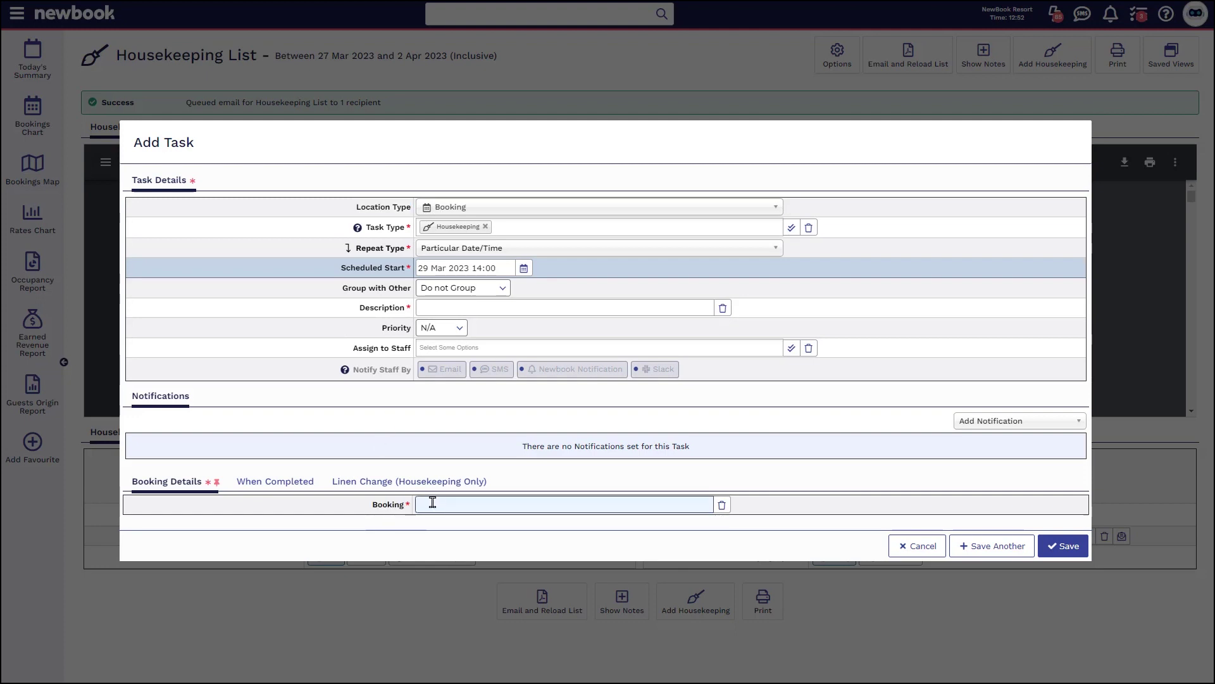
type("zoe")
key("BackSpace")
key("BackSpace")
type("jane doe")
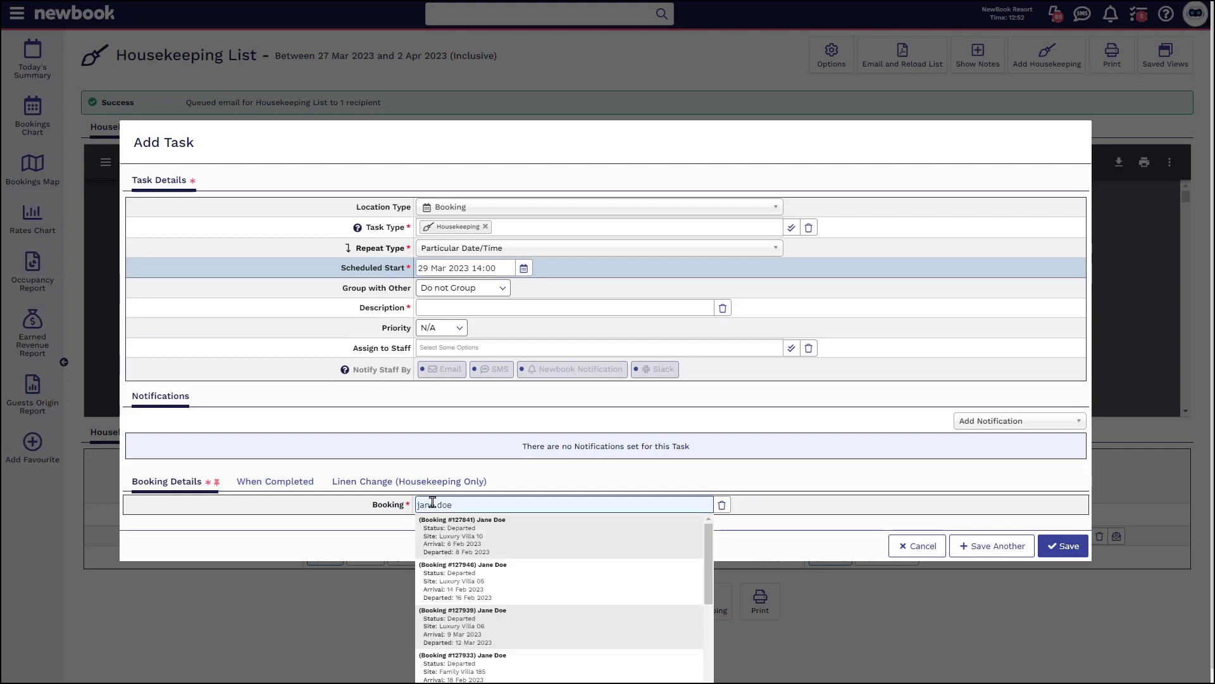
scroll(556, 642, "down", 1)
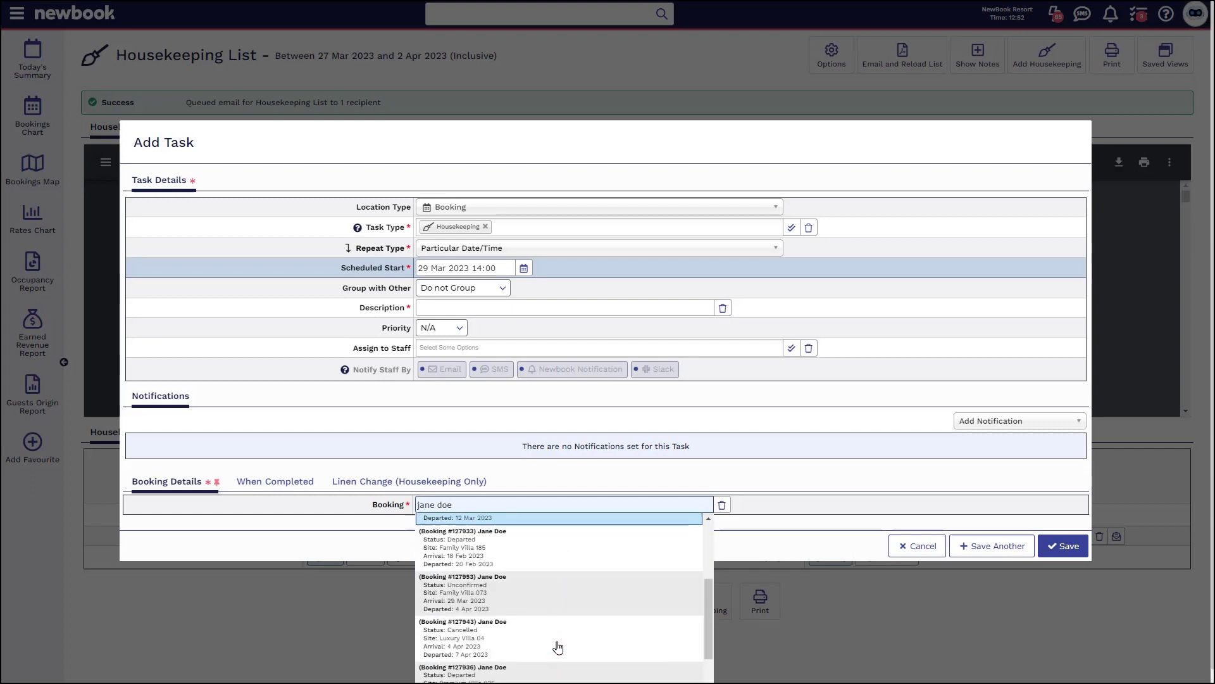
left_click(556, 644)
Set the task's Repeat Type to On Arrival, describe it as Extra Towels, and save it
left_click(461, 258)
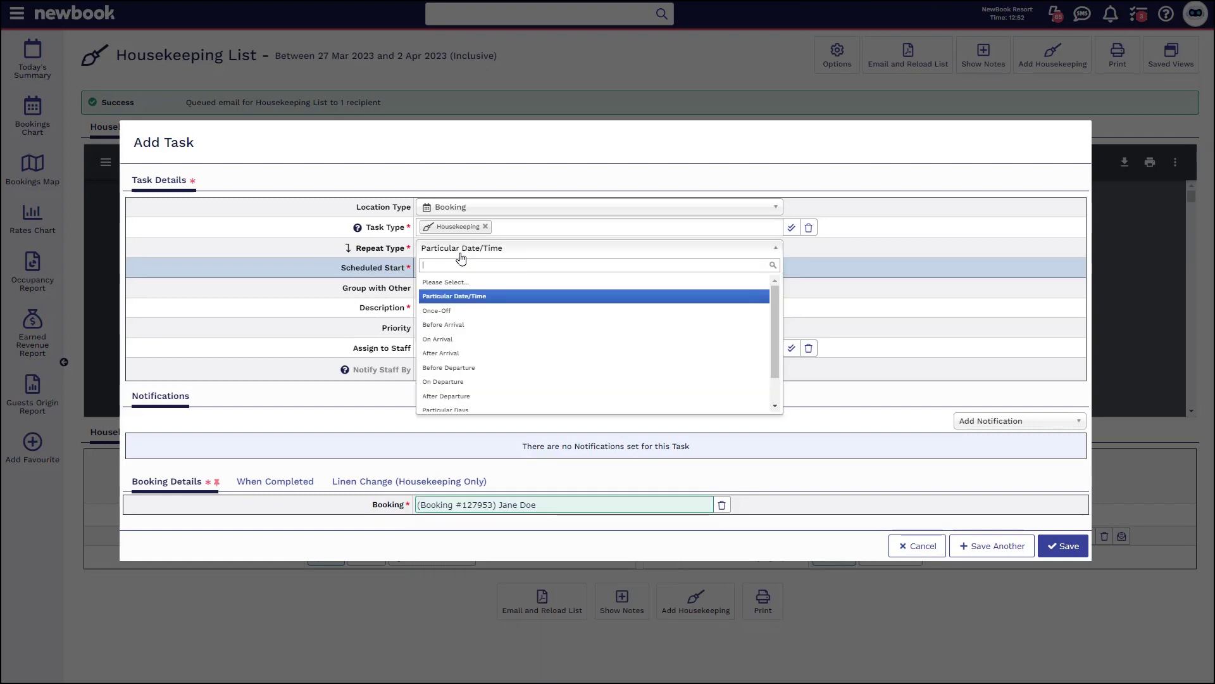
left_click(462, 338)
left_click(430, 287)
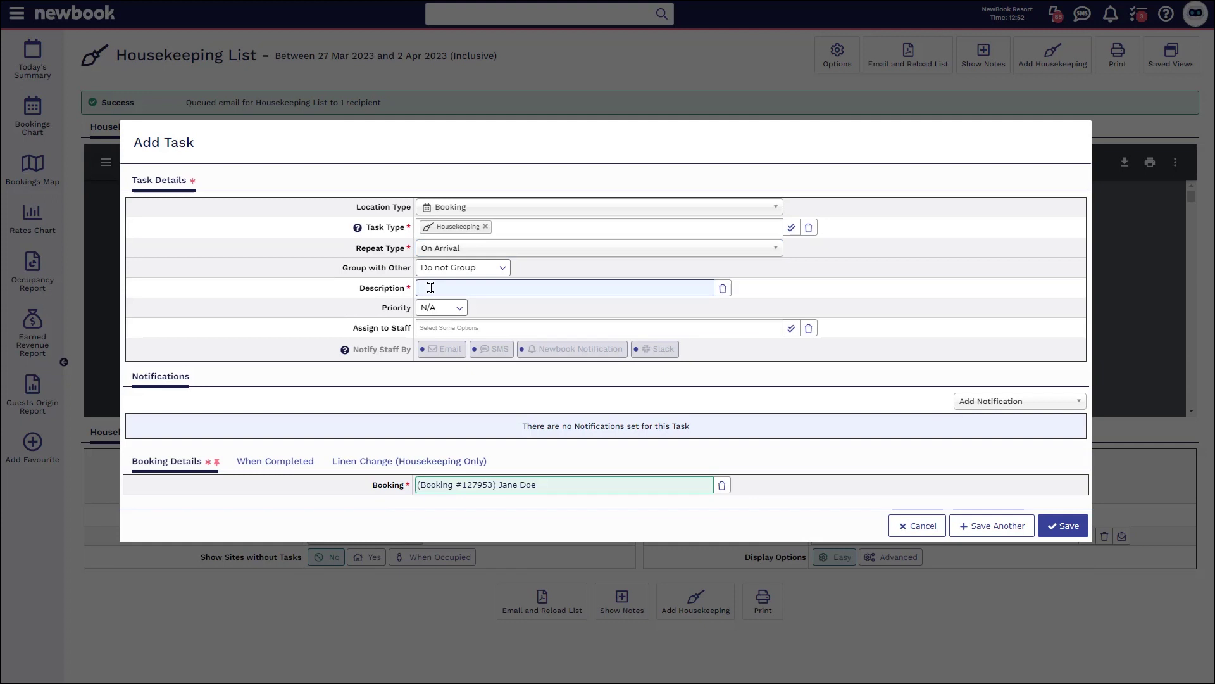
type("Extra Towels")
left_click(1063, 526)
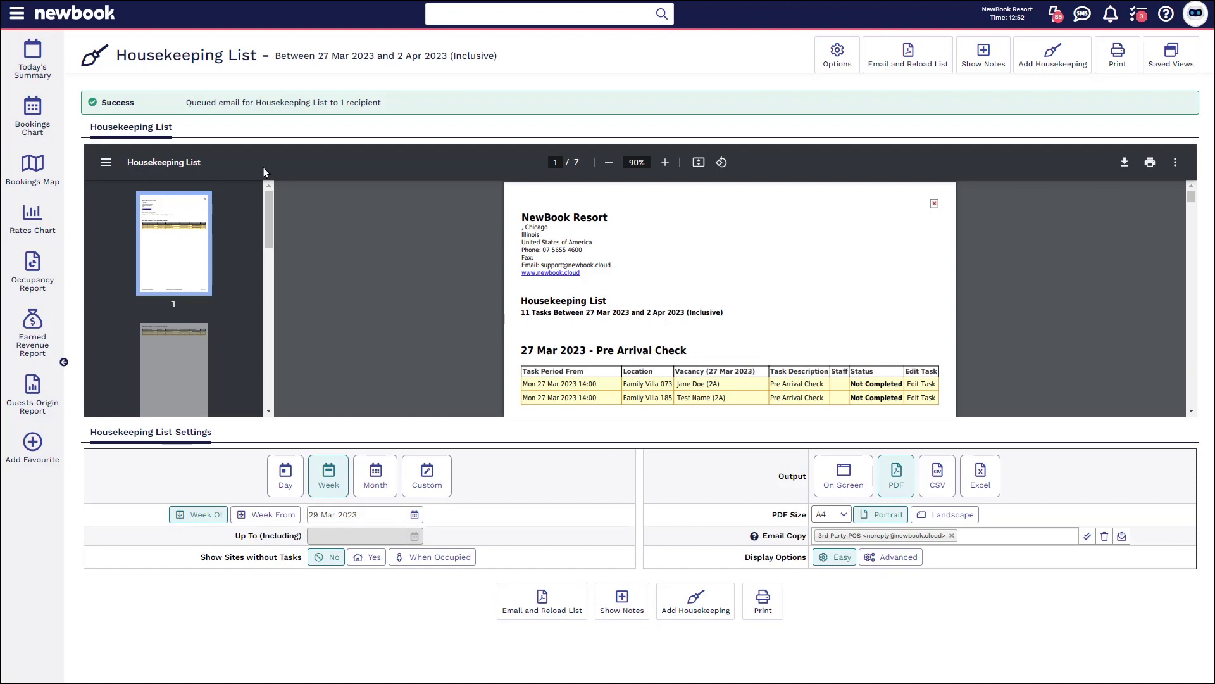
On the Bookings Chart, select the nights of 28 to 30 March in Family Villa 072 and start a new maintenance task from them
left_click(38, 125)
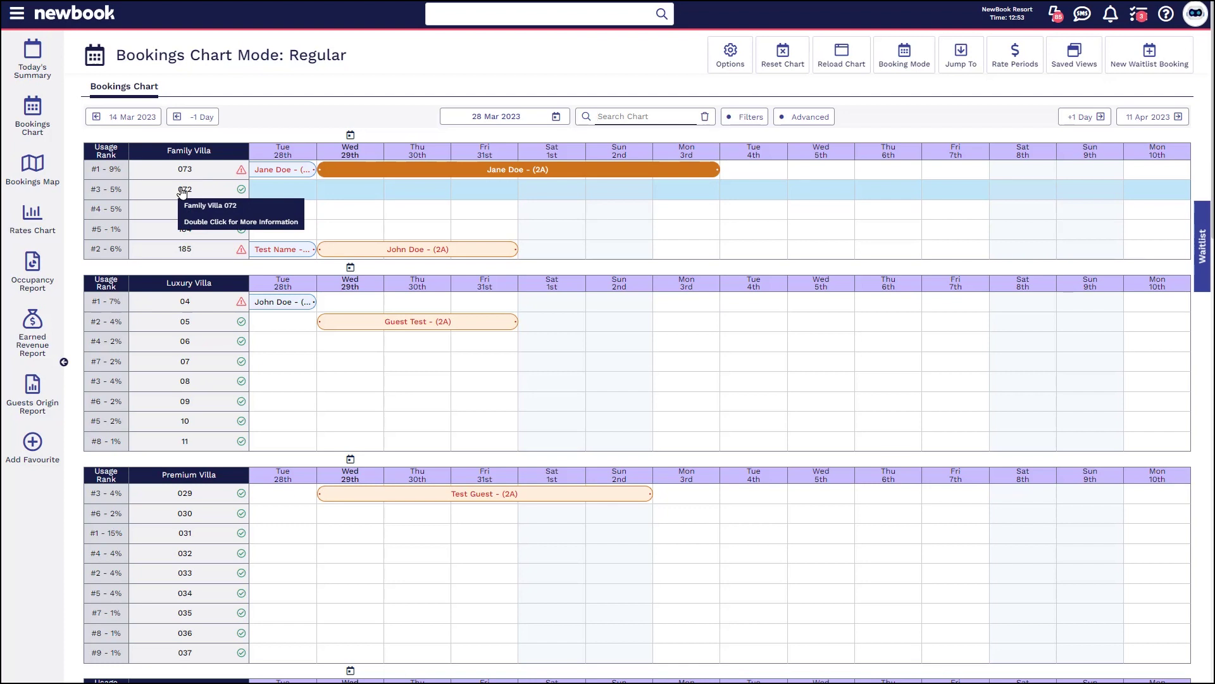
left_click(285, 198)
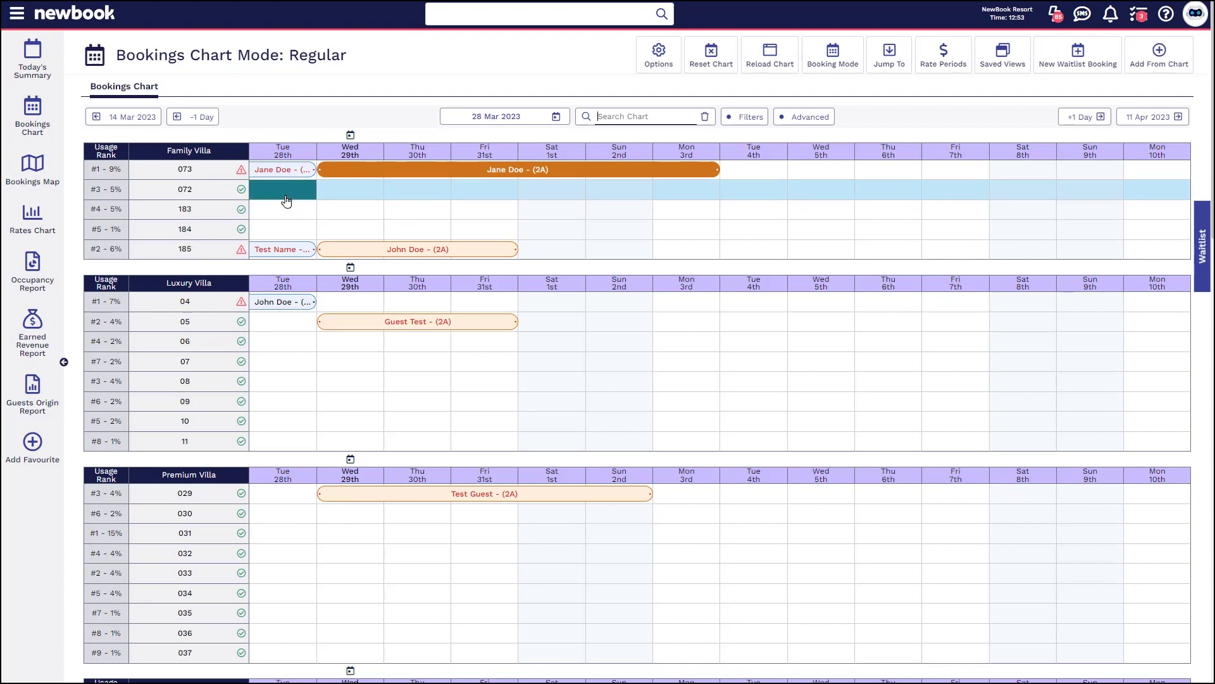
left_click(397, 194)
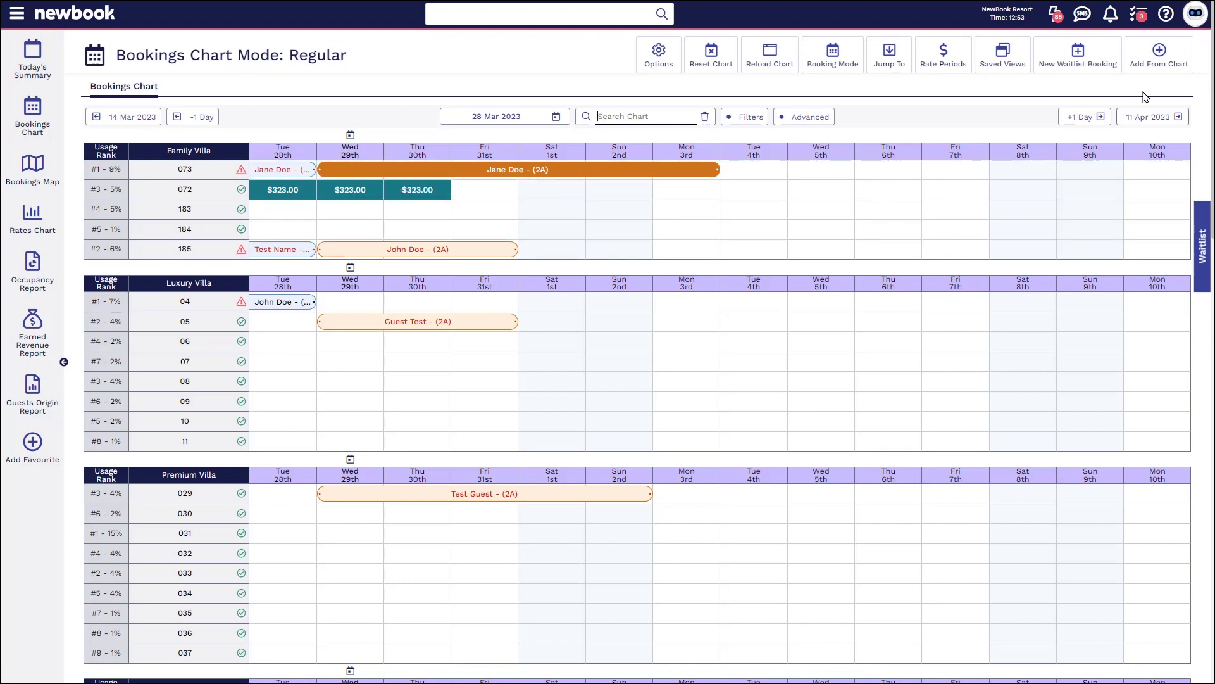
left_click(1155, 60)
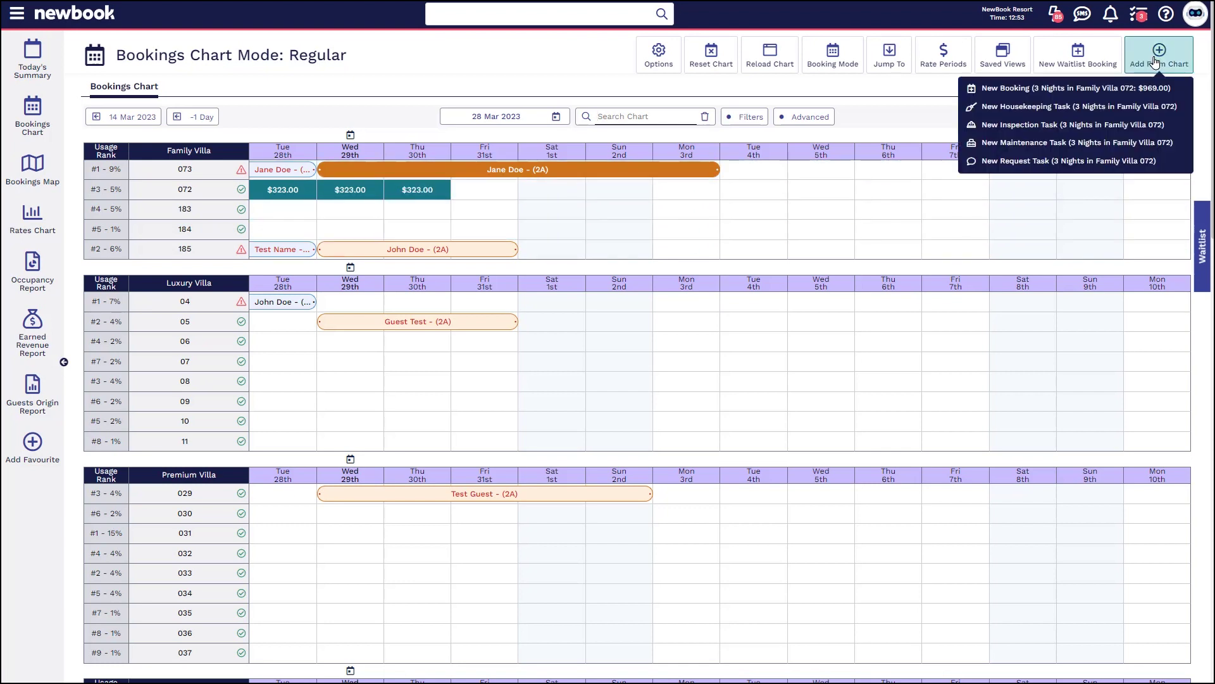
left_click(1079, 143)
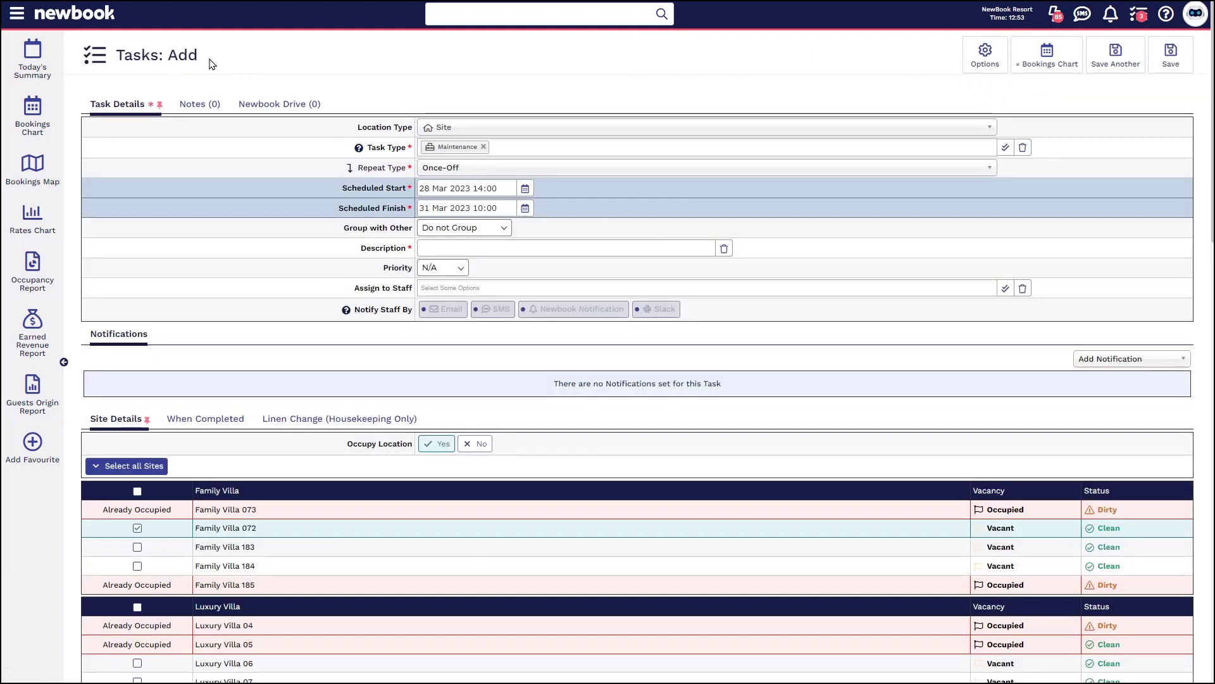
Review the new task's location type, selected site, task type options, and scheduled start and finish
left_click_drag(211, 61, 116, 56)
left_click_drag(359, 127, 409, 129)
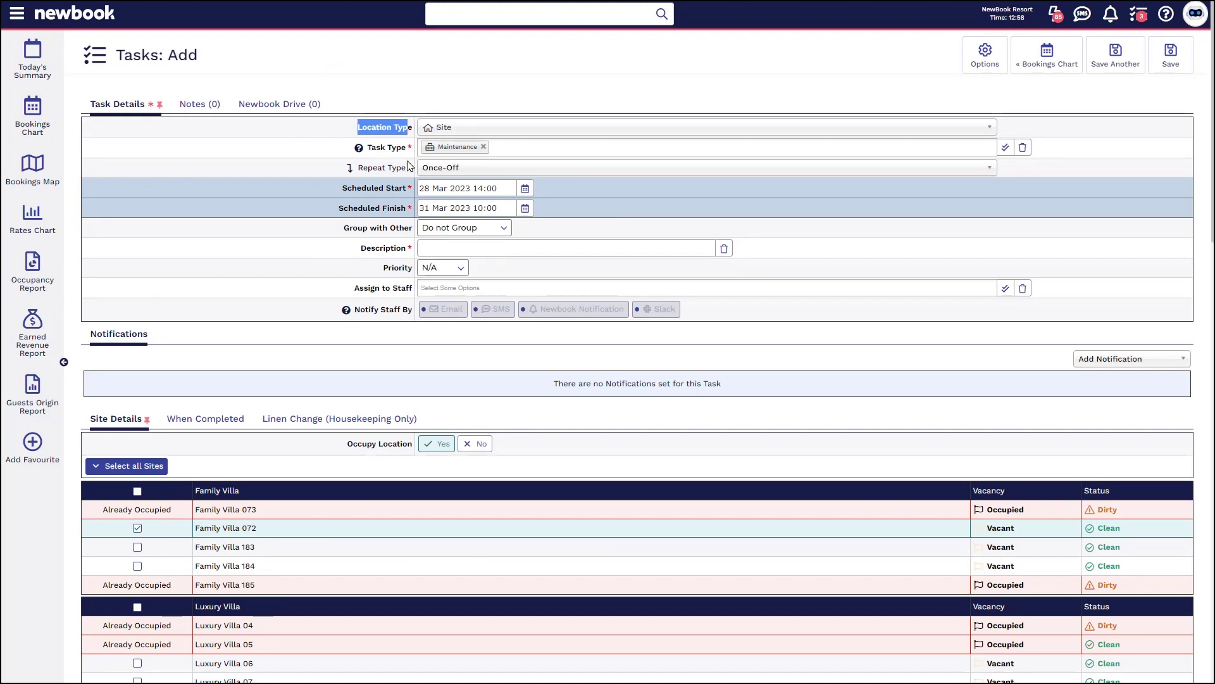
left_click_drag(194, 529, 317, 481)
left_click(317, 482)
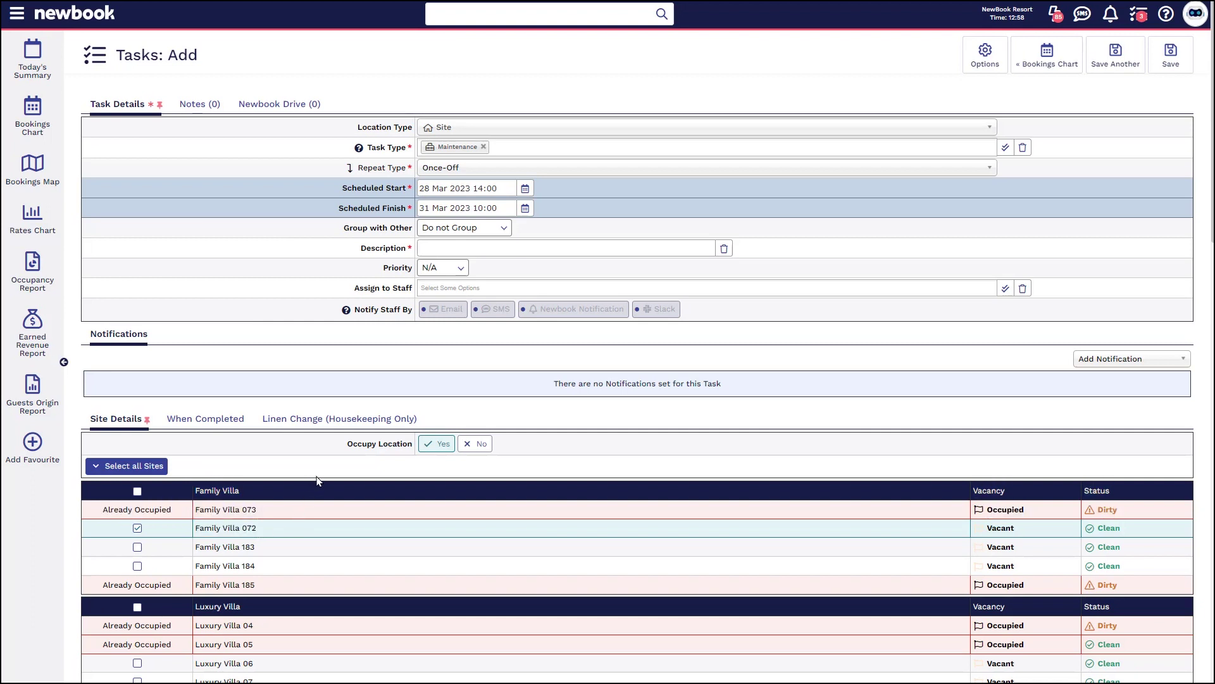
left_click_drag(367, 150, 406, 149)
left_click(401, 151)
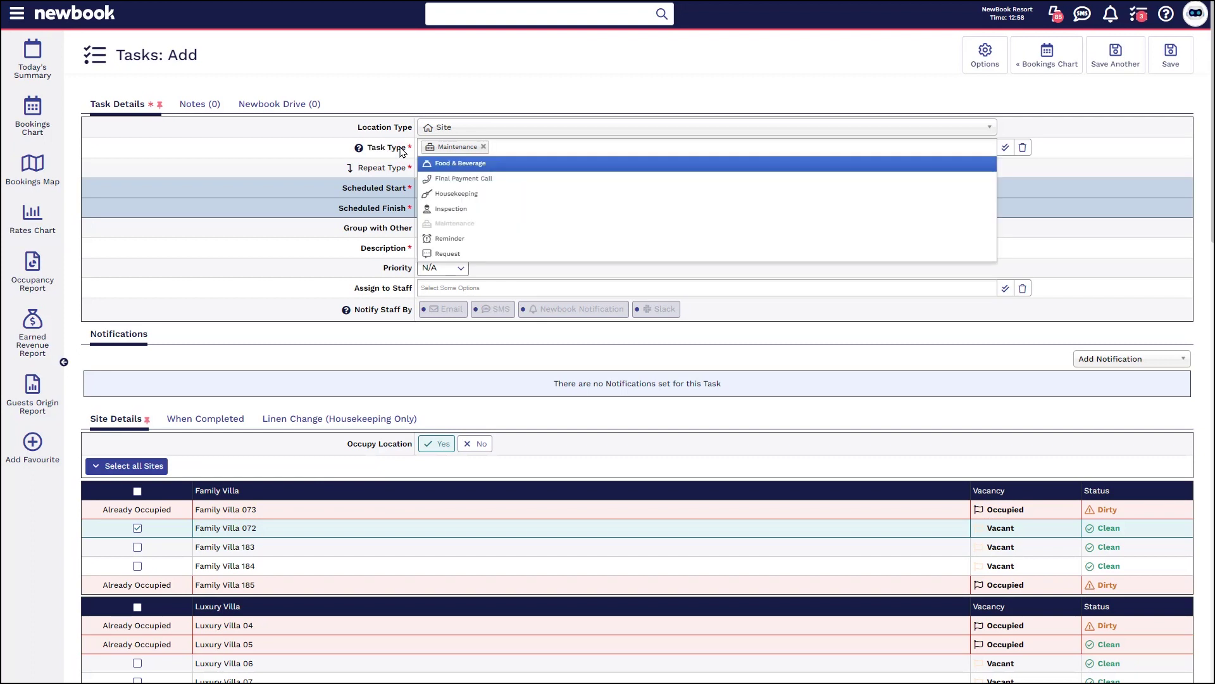
left_click_drag(342, 189, 408, 209)
left_click(331, 215)
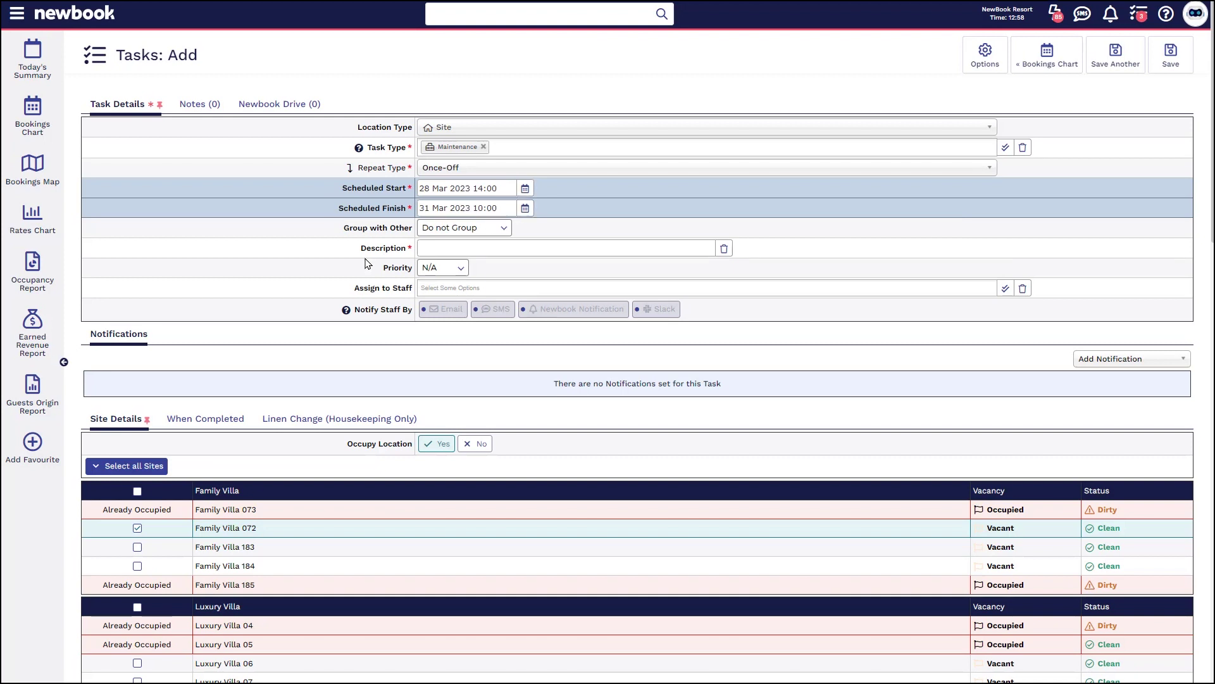
Describe the maintenance task as OOO Flood and review its staff assignment and notification fields
double_click(392, 248)
left_click(463, 251)
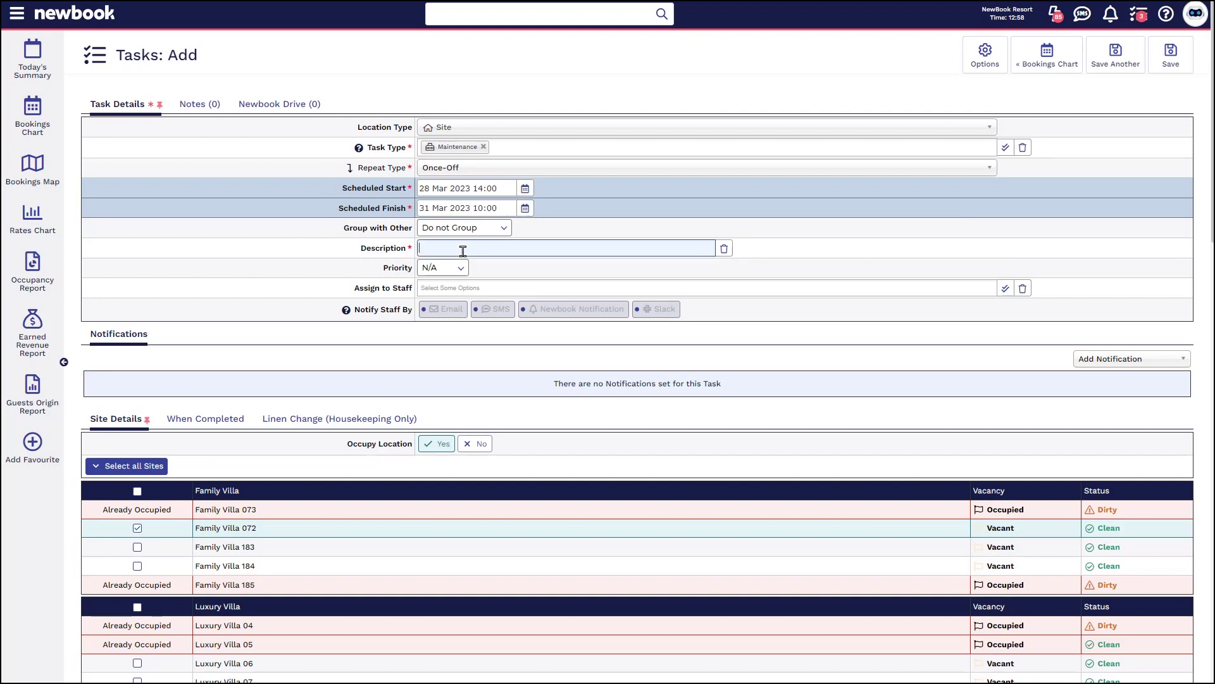
type("OOO ")
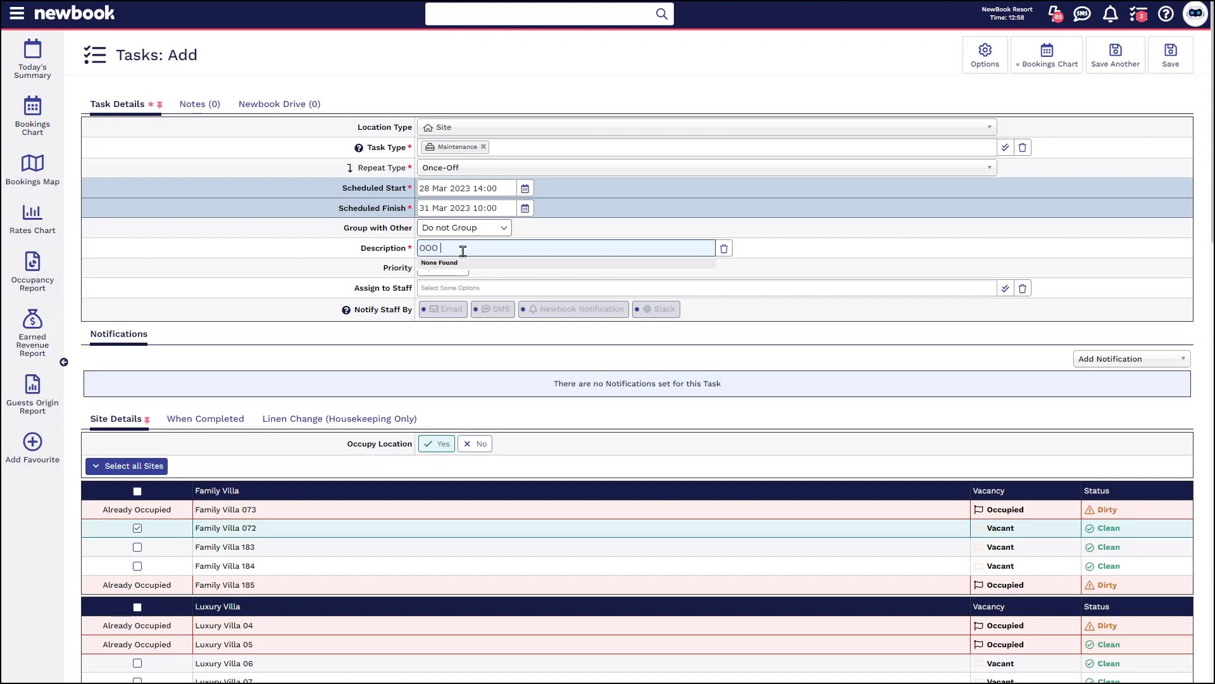
type("Flood")
left_click_drag(352, 288, 421, 290)
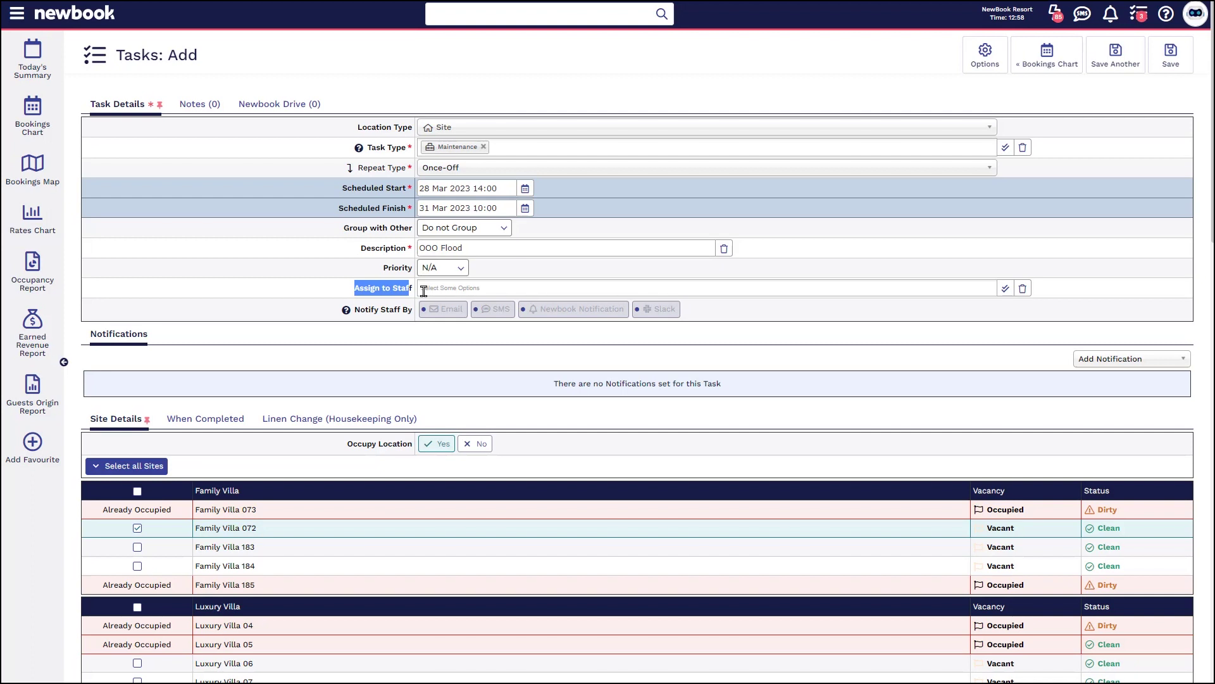
left_click_drag(359, 310, 401, 311)
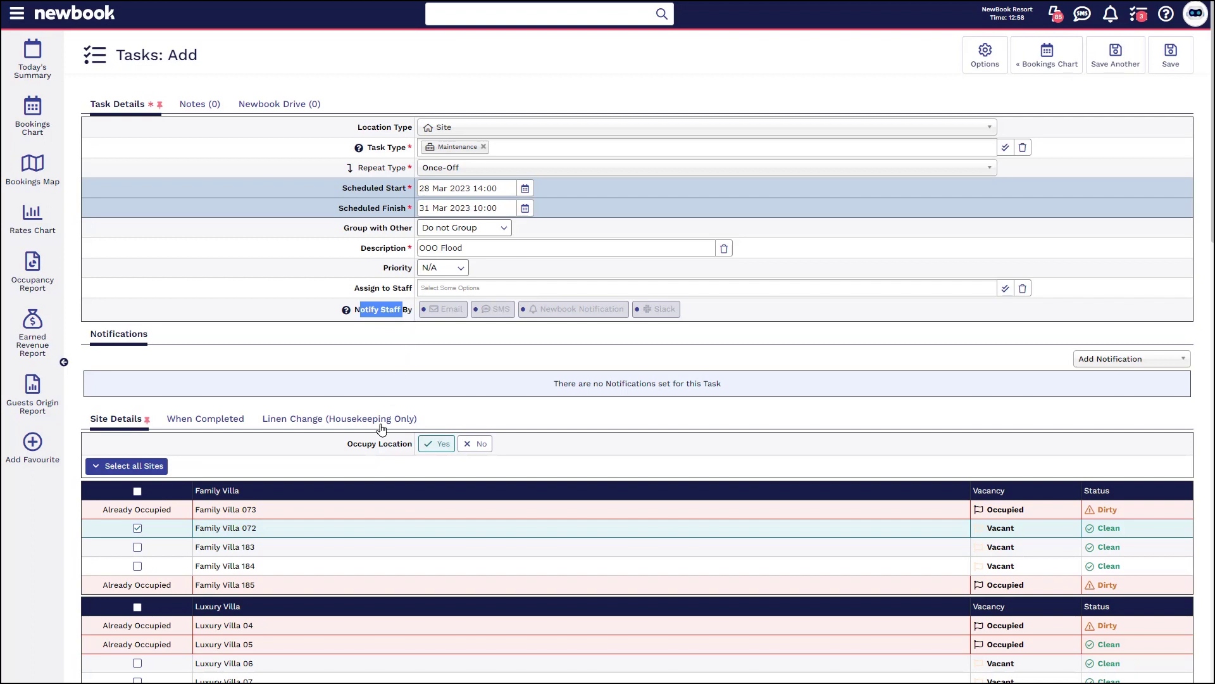
Keep Occupy Location at Yes, add Family Villa 183 and Family Villa 184 to the task, and save it
left_click_drag(348, 446, 413, 450)
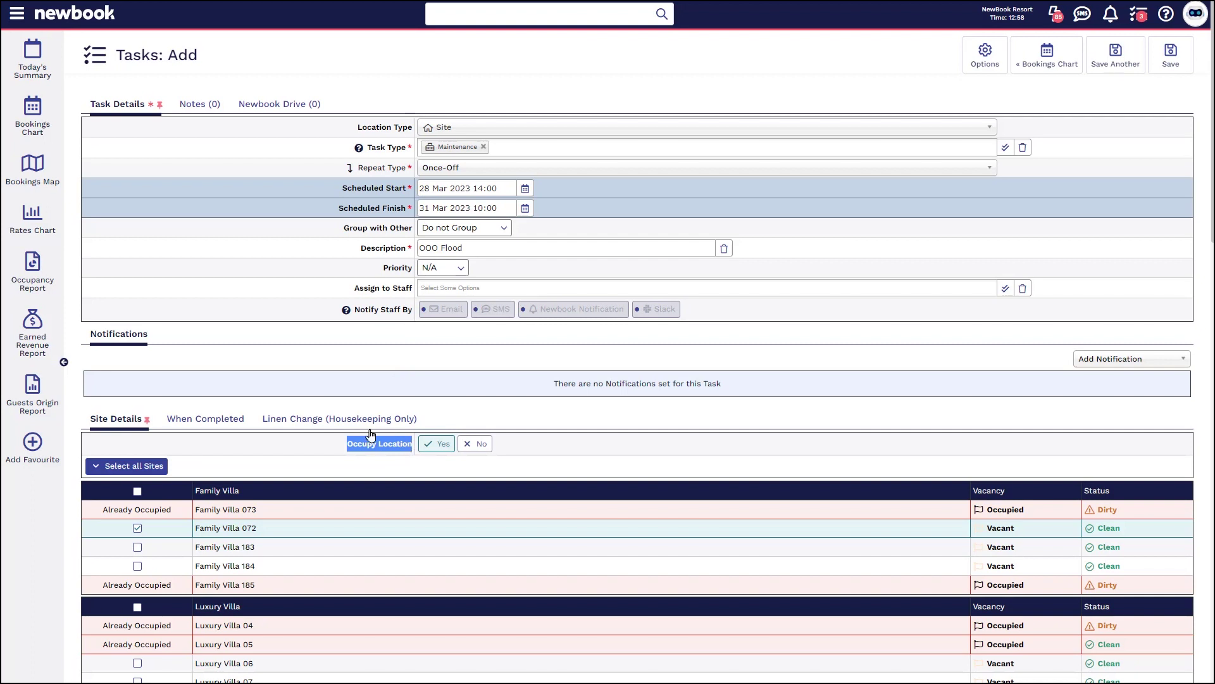
left_click(433, 451)
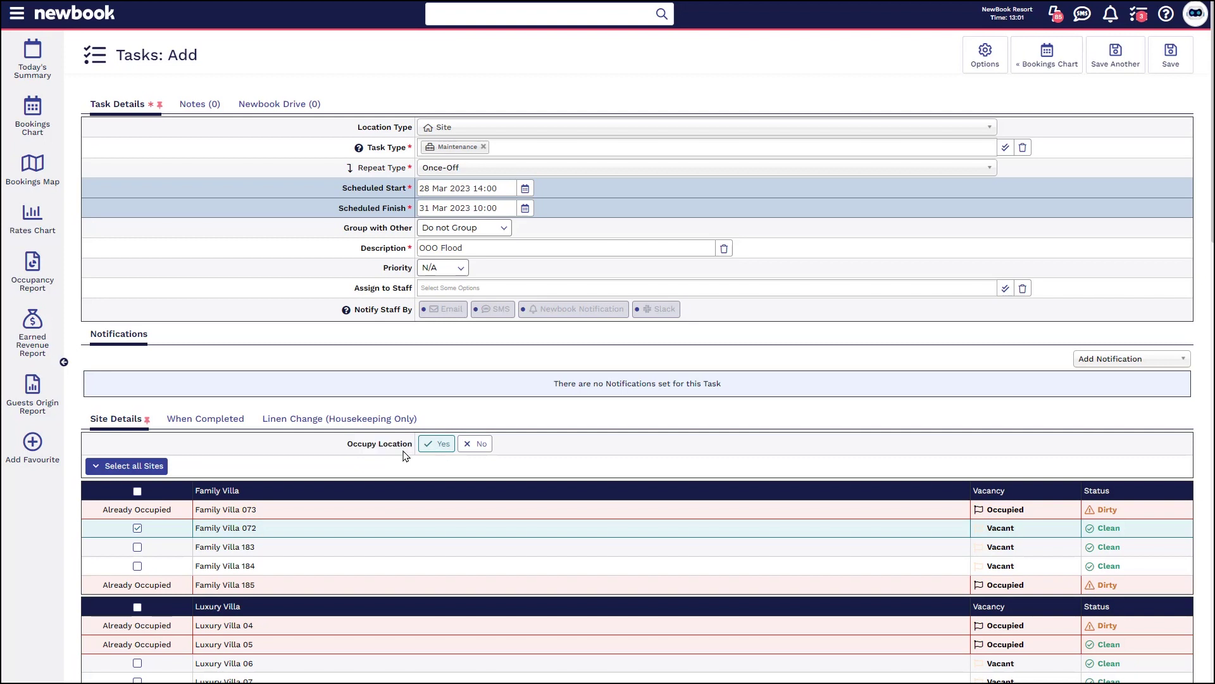
left_click(137, 548)
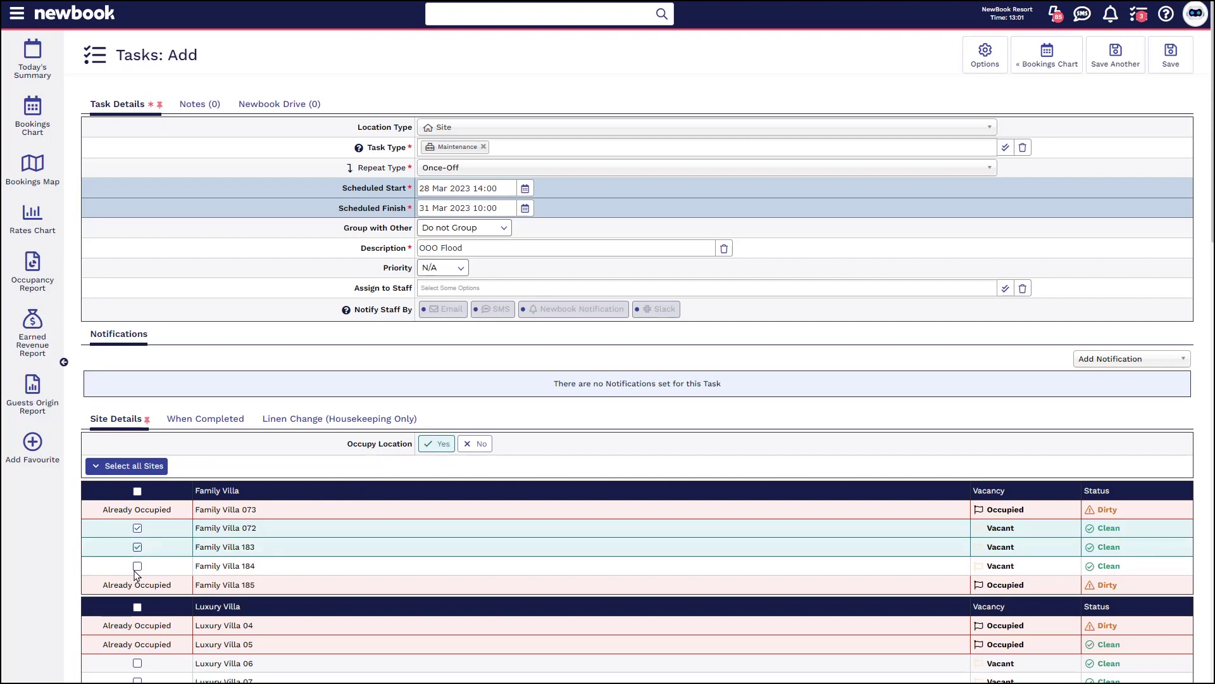
left_click(137, 567)
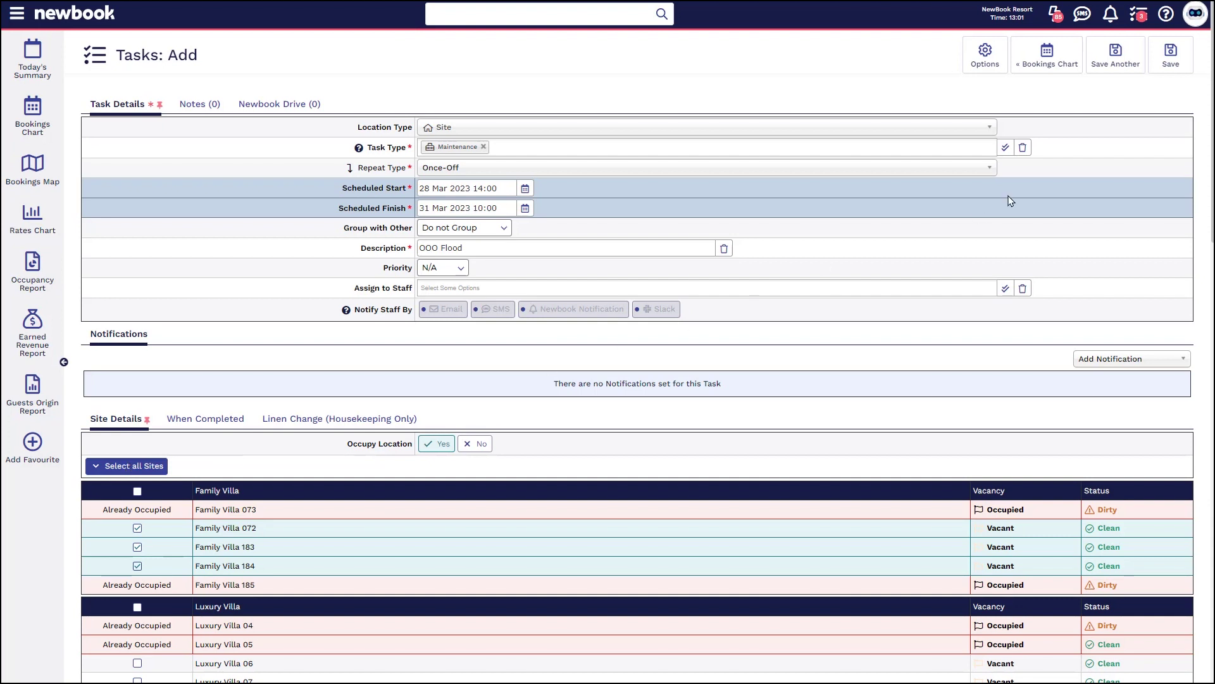
left_click(1172, 61)
Check the new OOO Flood tasks on the Bookings Chart and complete the one on Family Villa 184
left_click_drag(112, 64, 362, 53)
left_click(296, 62)
left_click_drag(185, 101, 279, 111)
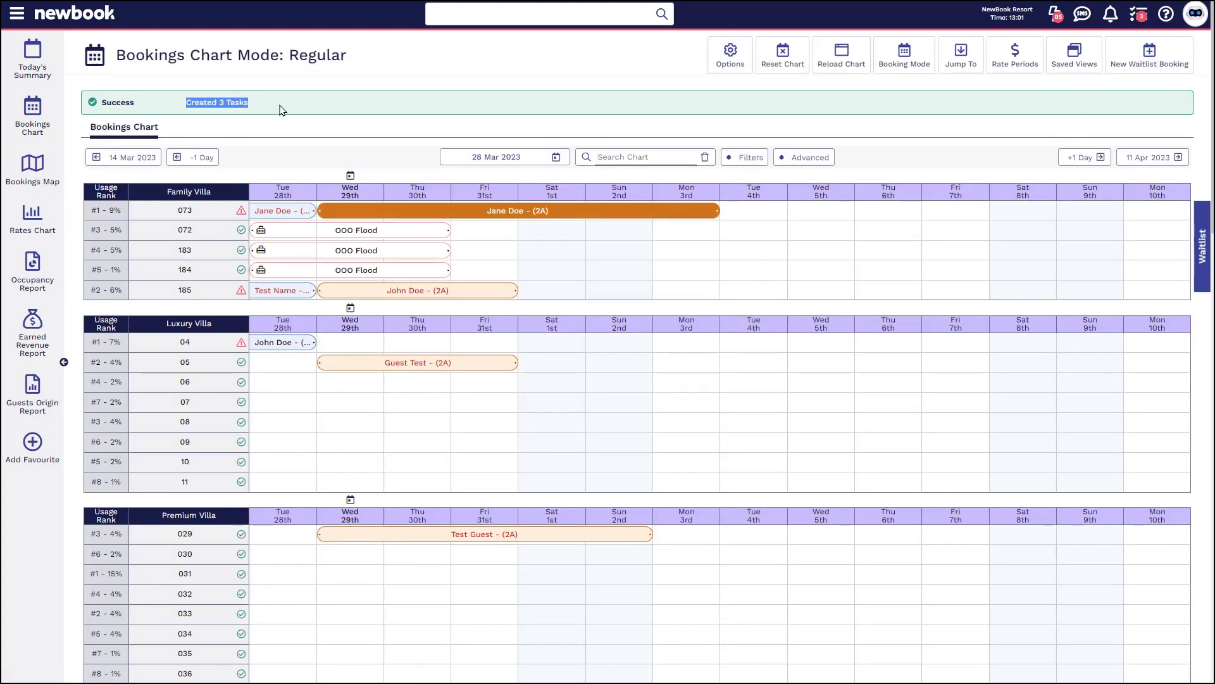
mouse_move(352, 234)
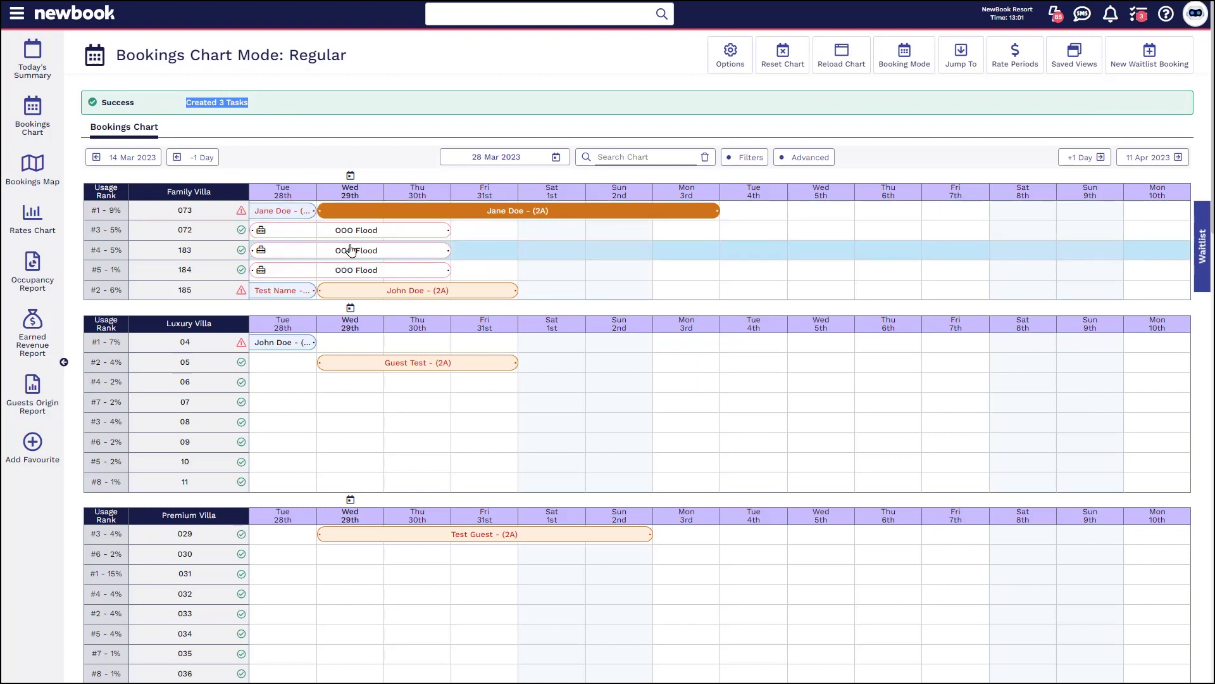
mouse_move(352, 272)
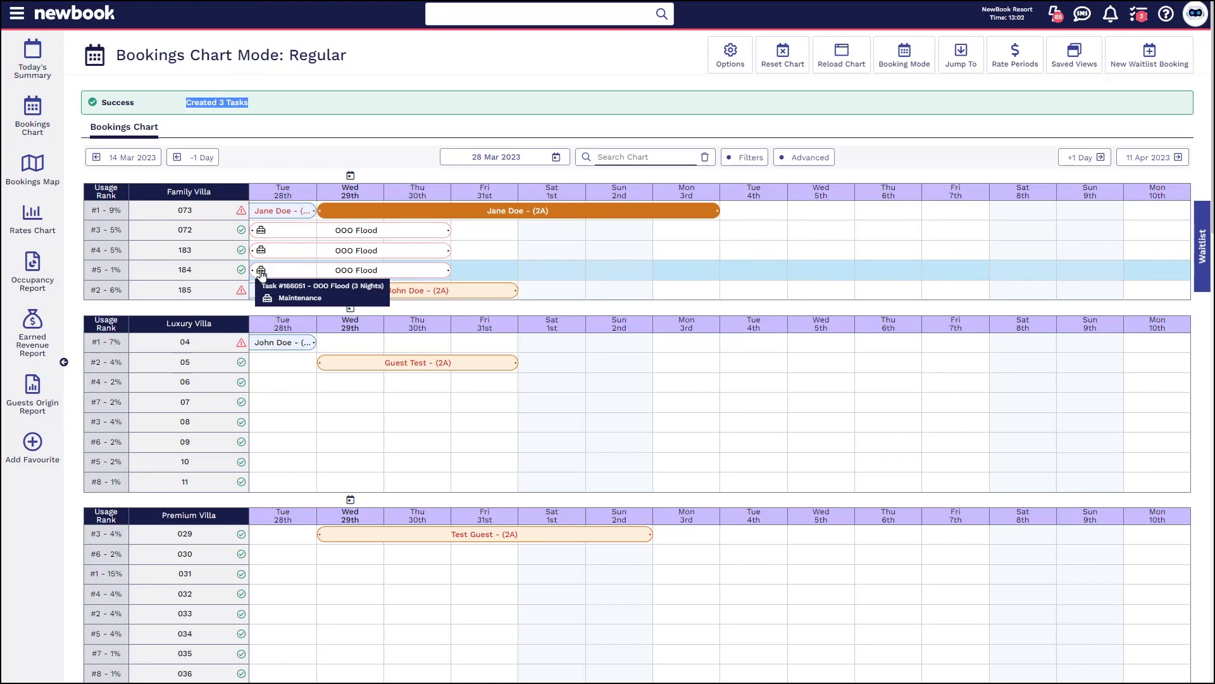
left_click(405, 270)
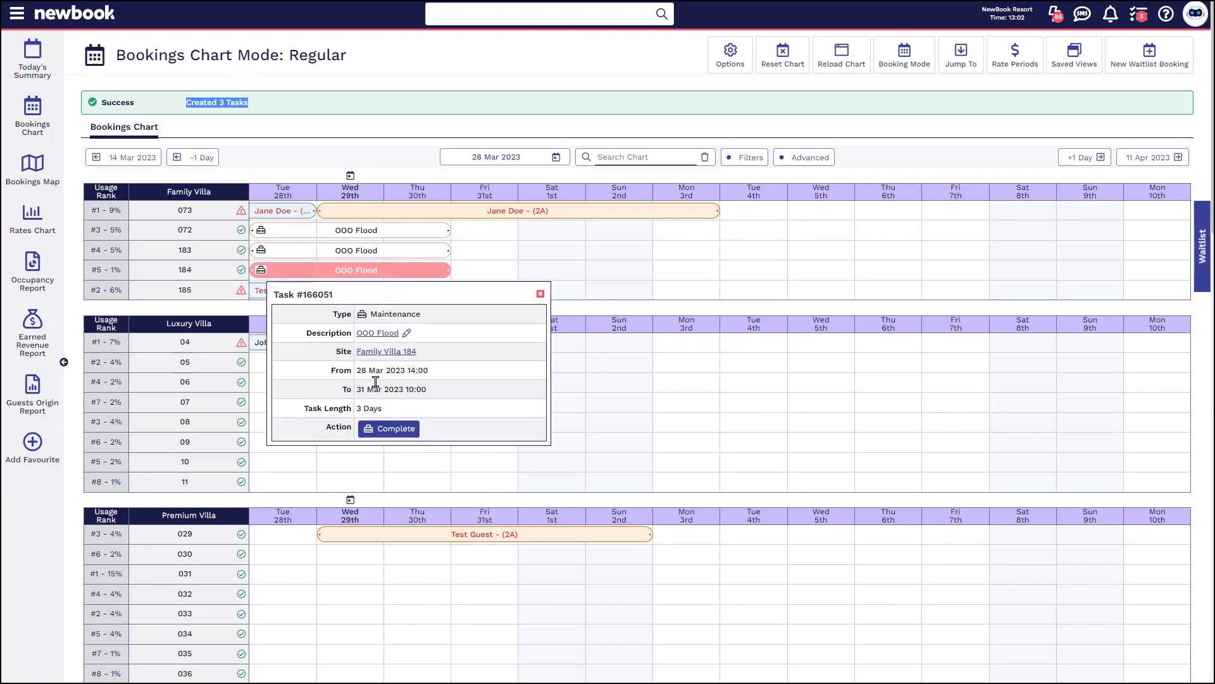
left_click(377, 428)
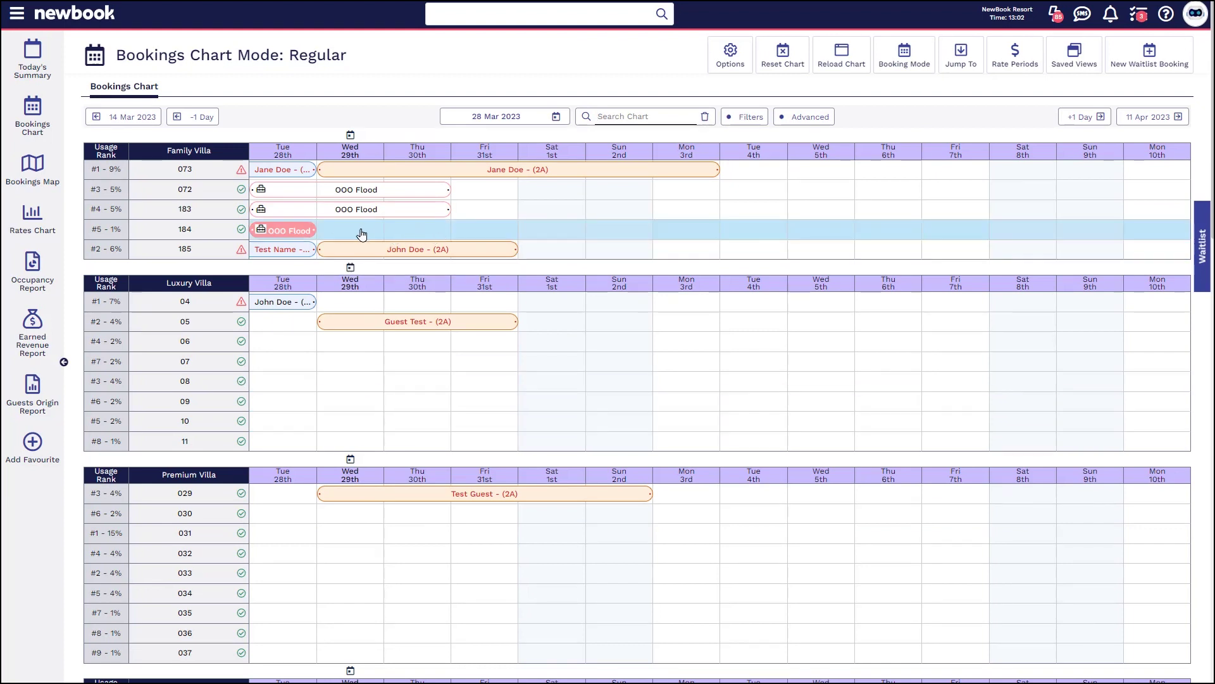
Edit the completed OOO Flood task on Family Villa 184, set Occupy Location to No, and save it
mouse_move(290, 238)
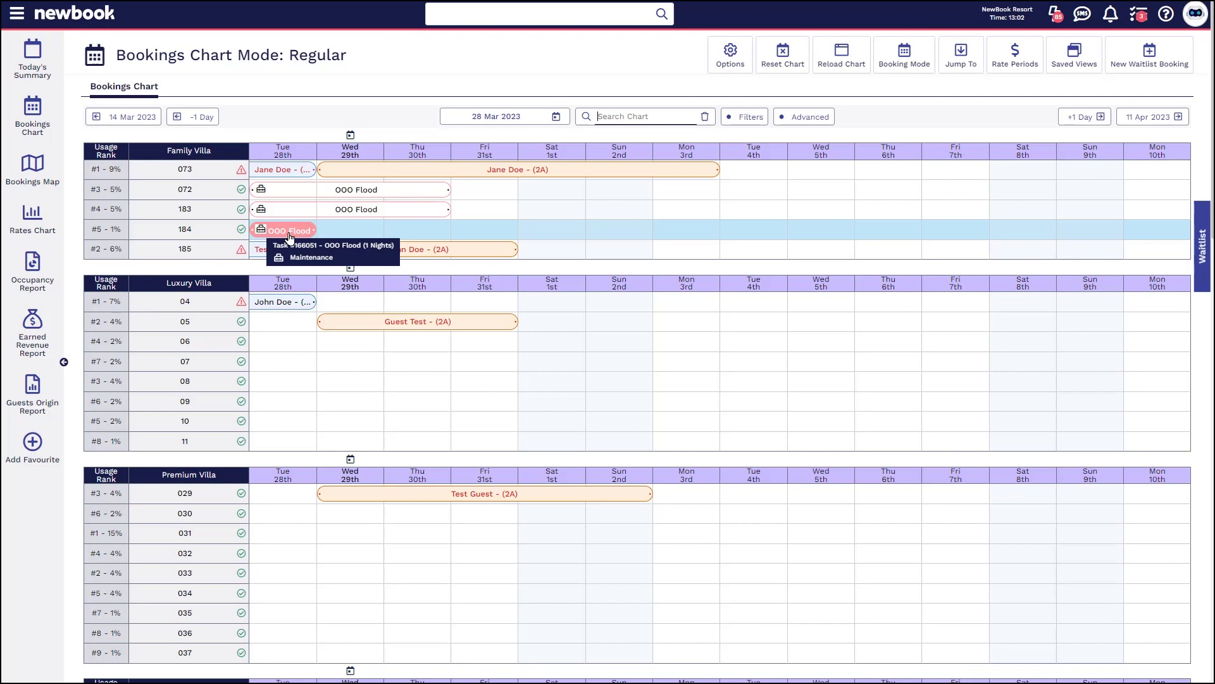
left_click(290, 236)
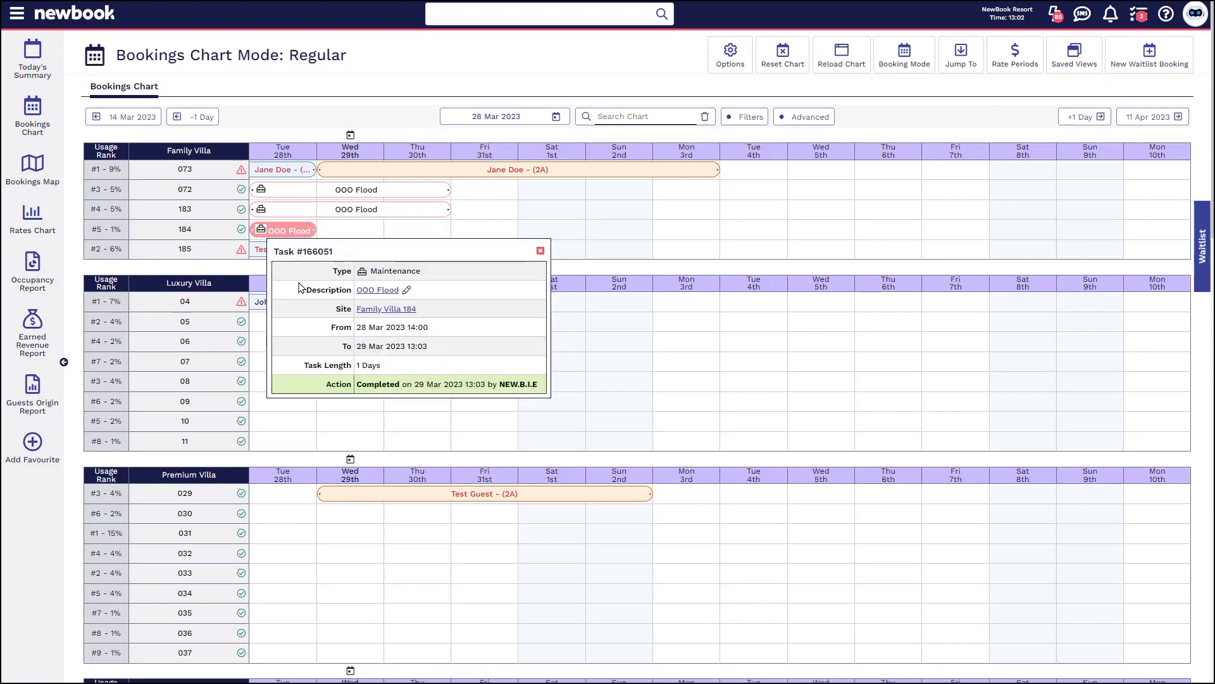
left_click(406, 290)
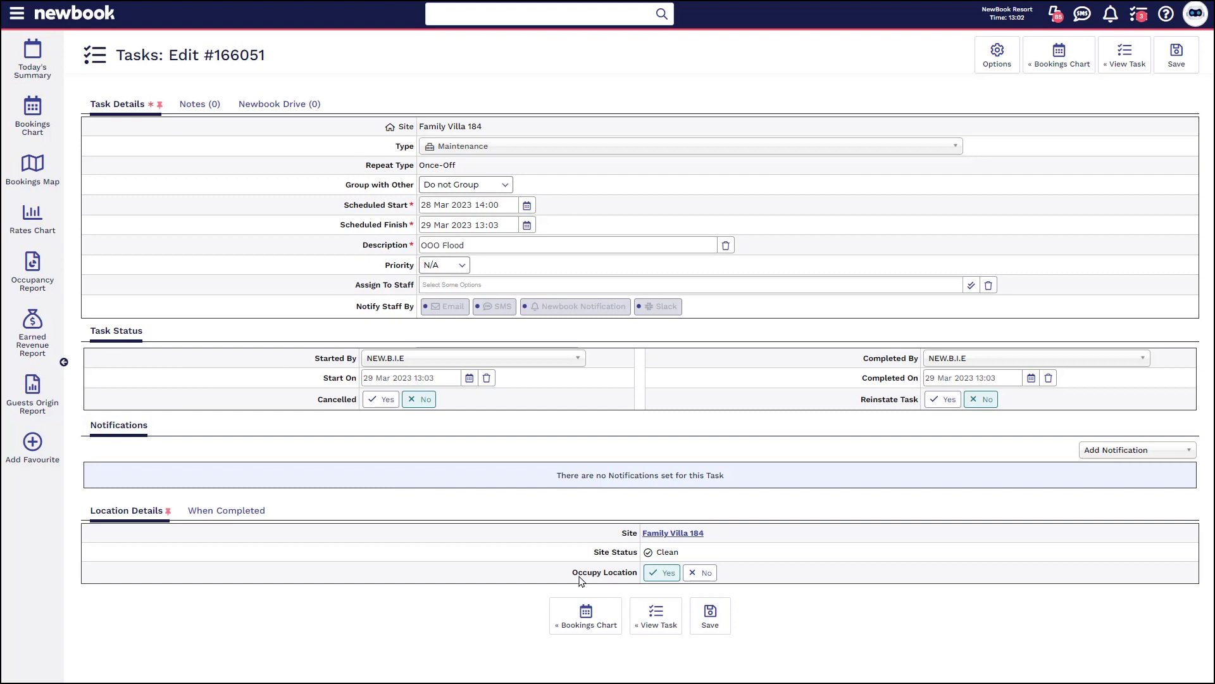
left_click_drag(577, 576, 652, 577)
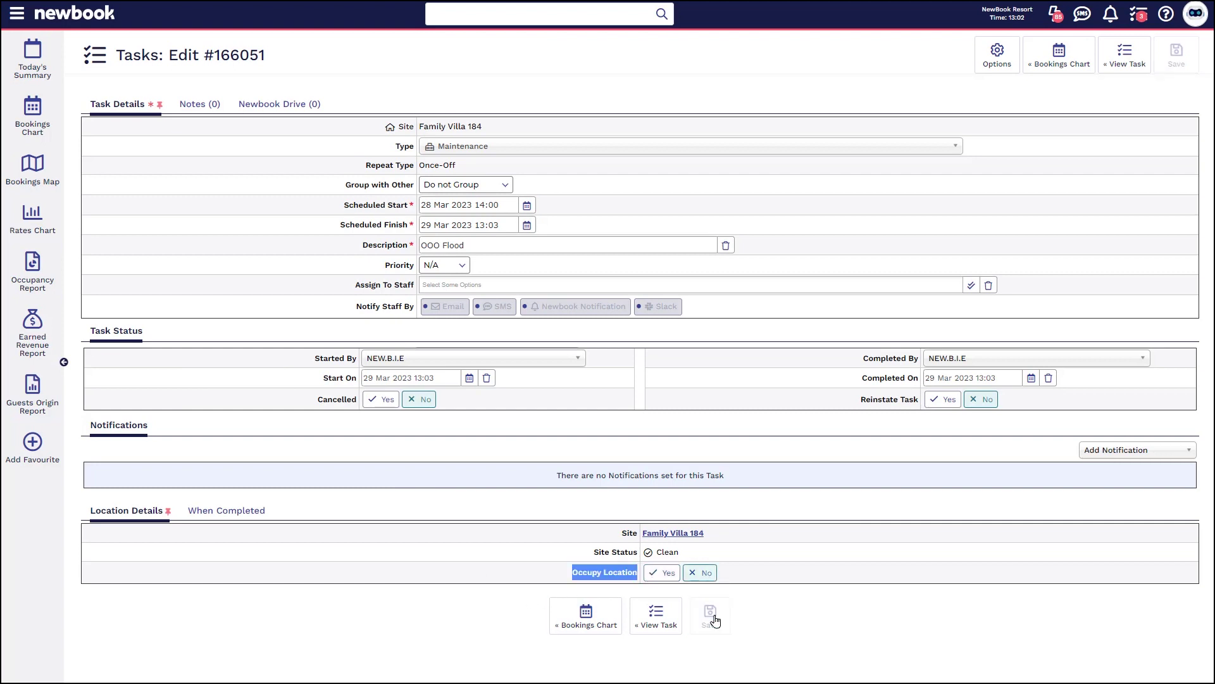
left_click(714, 617)
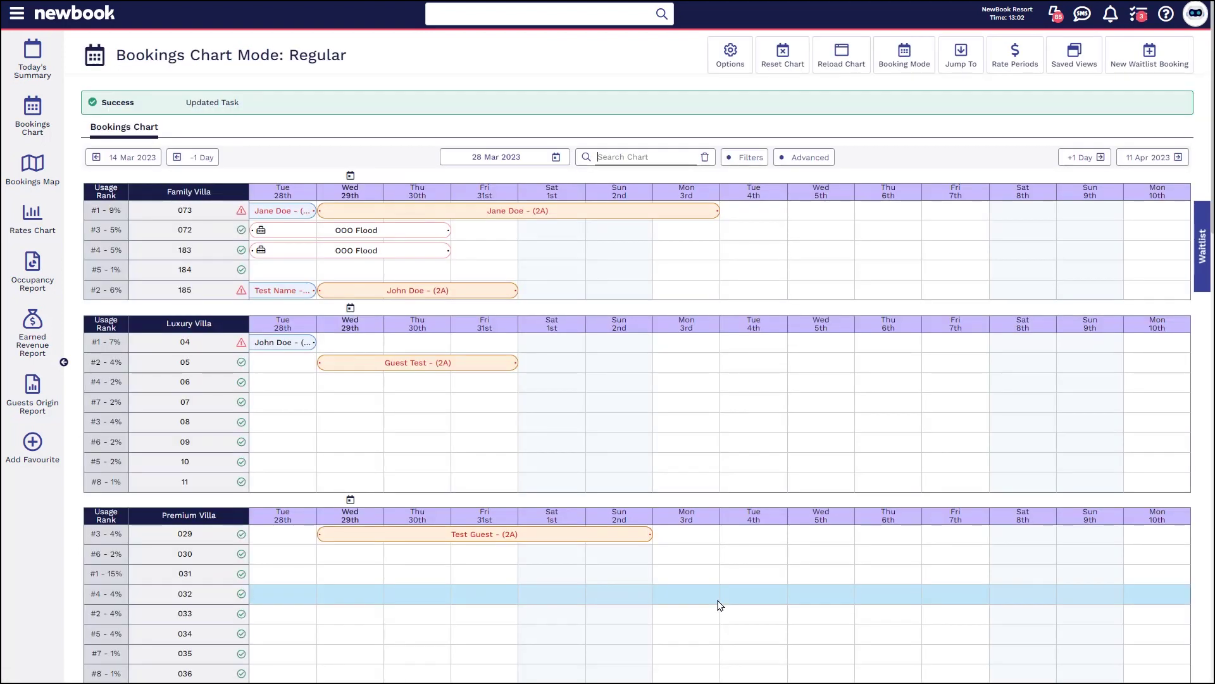
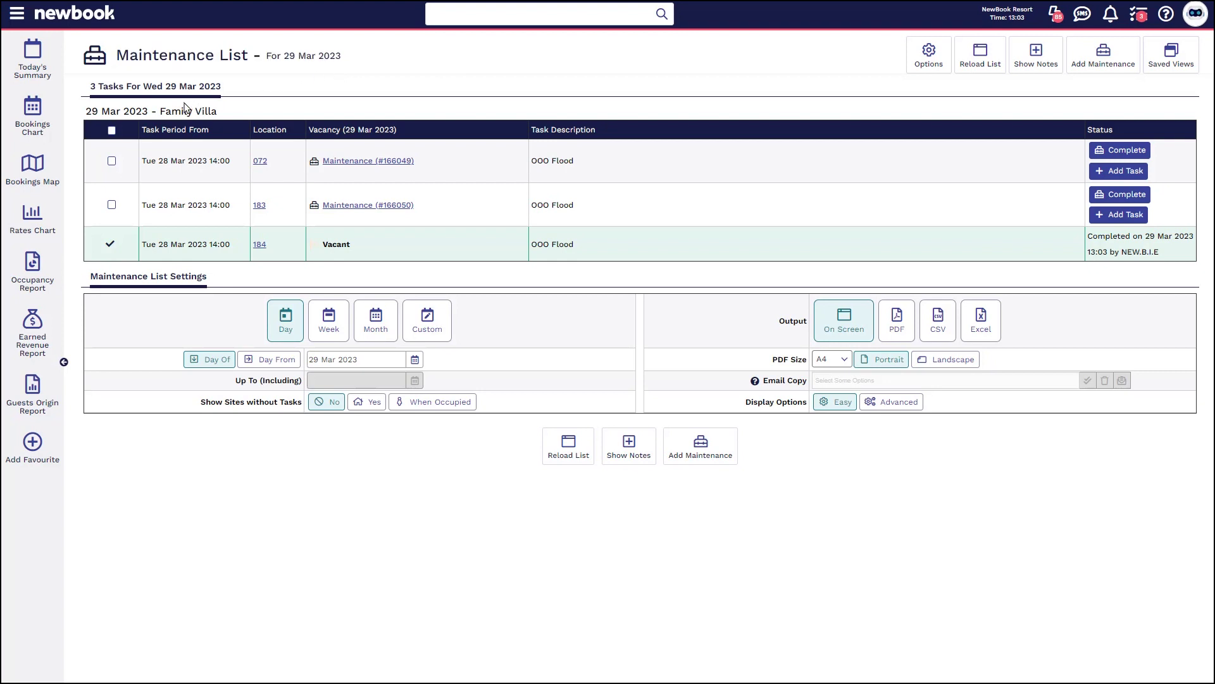
Check the Family Villa grouping in the Maintenance List and set its Display Options to Advanced
left_click_drag(164, 110, 230, 109)
left_click(900, 405)
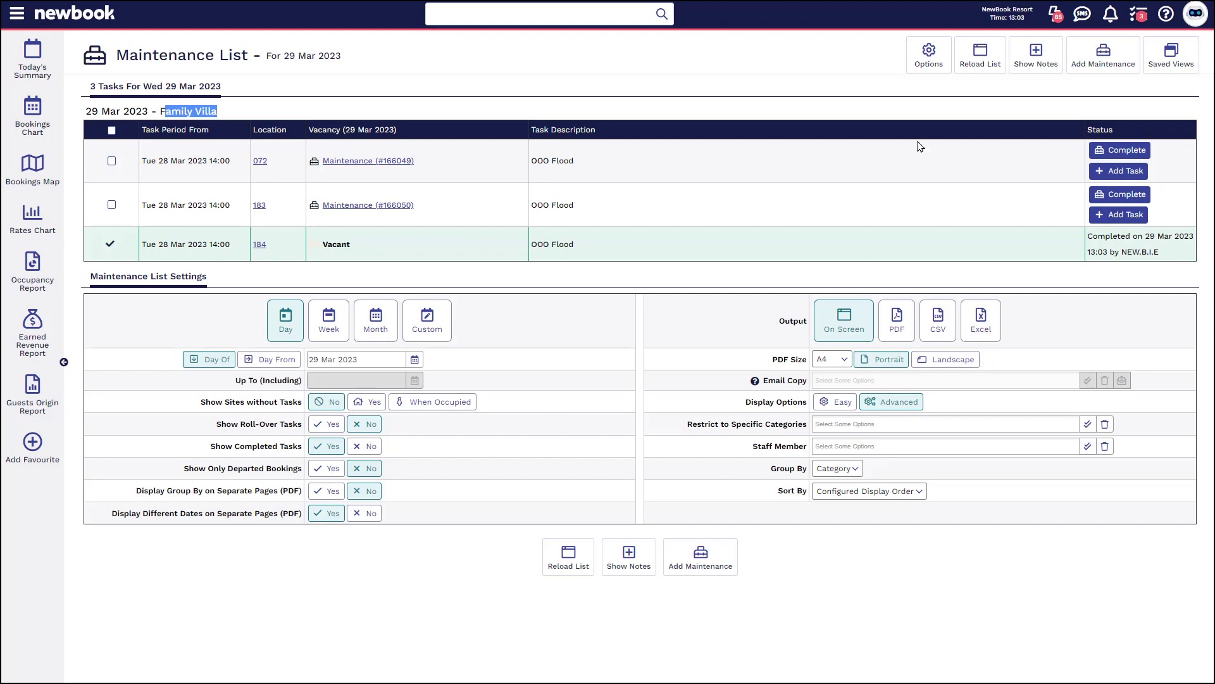
left_click(931, 52)
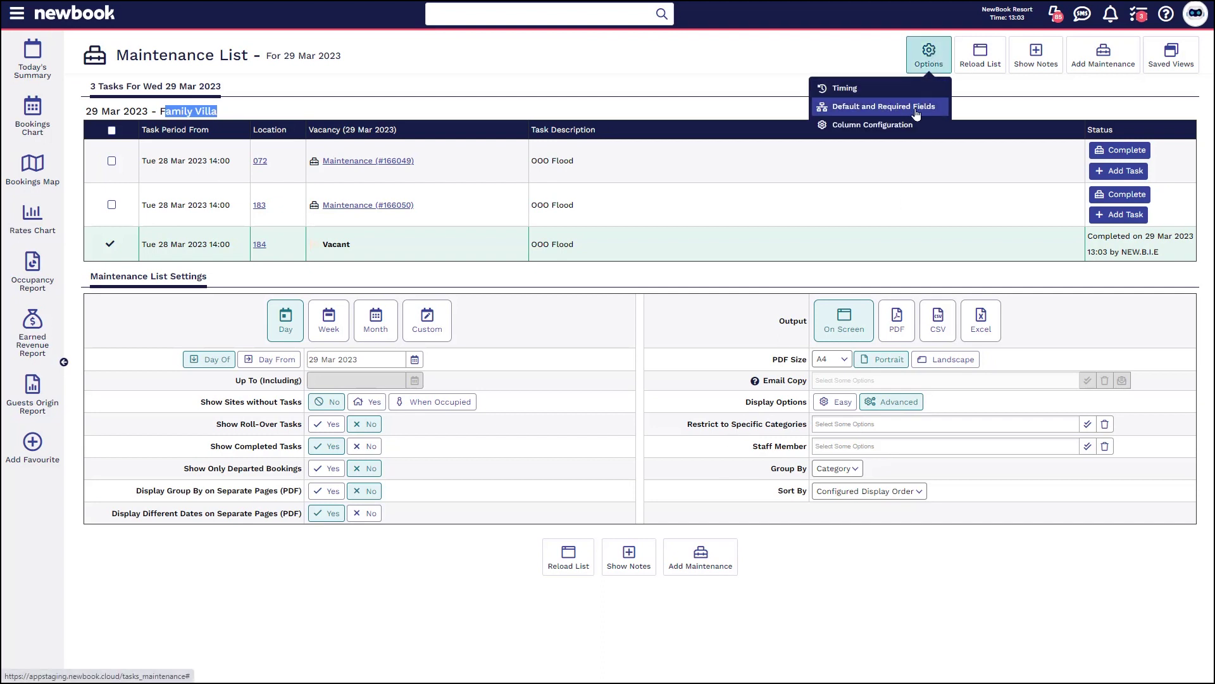
left_click(644, 80)
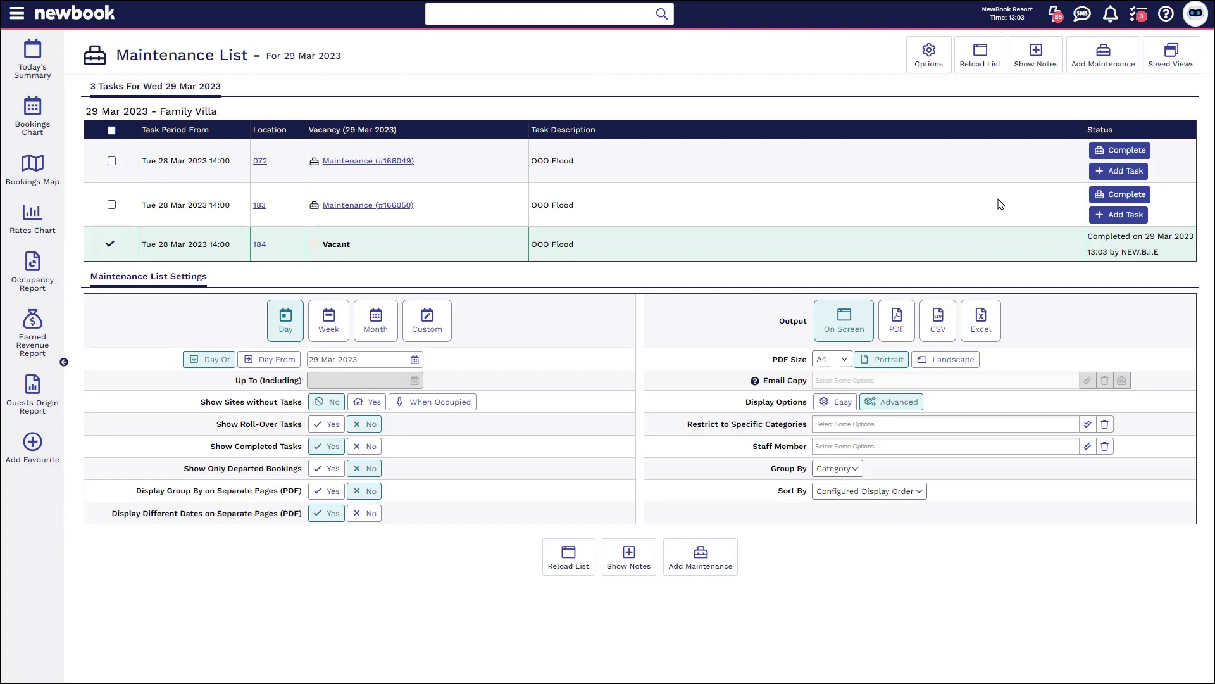
left_click(938, 55)
Search the navigation for "tasks" and open the general Tasks list
left_click(17, 14)
type("tasks")
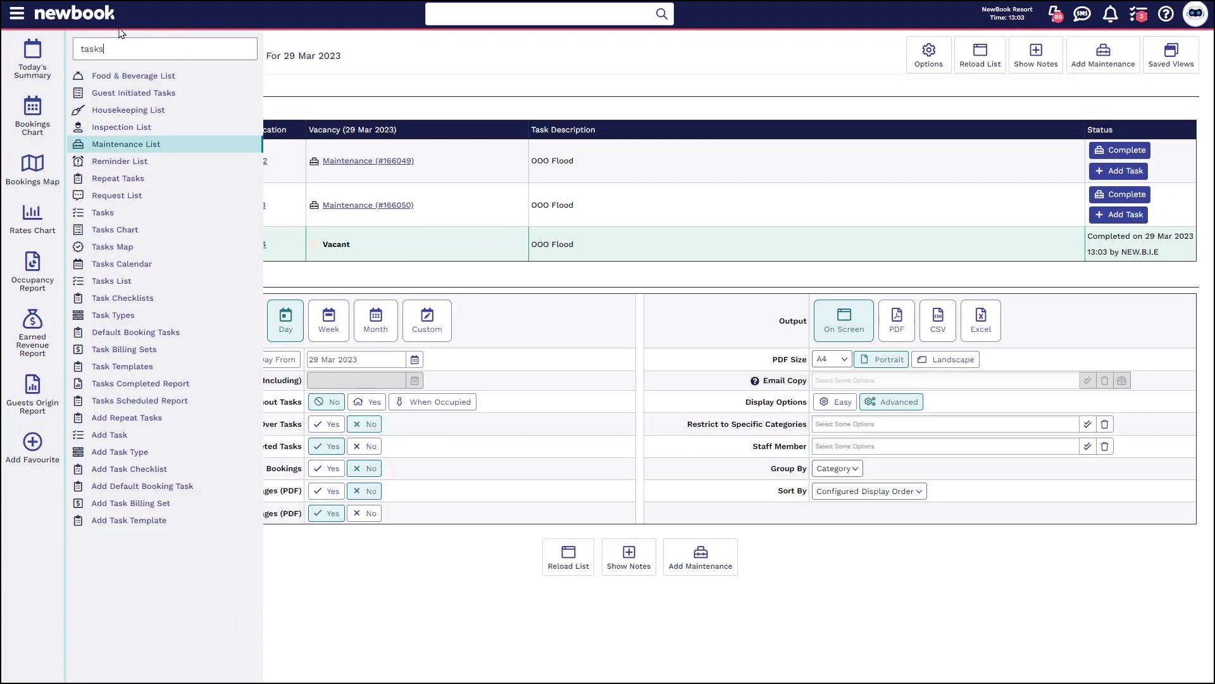
left_click(120, 215)
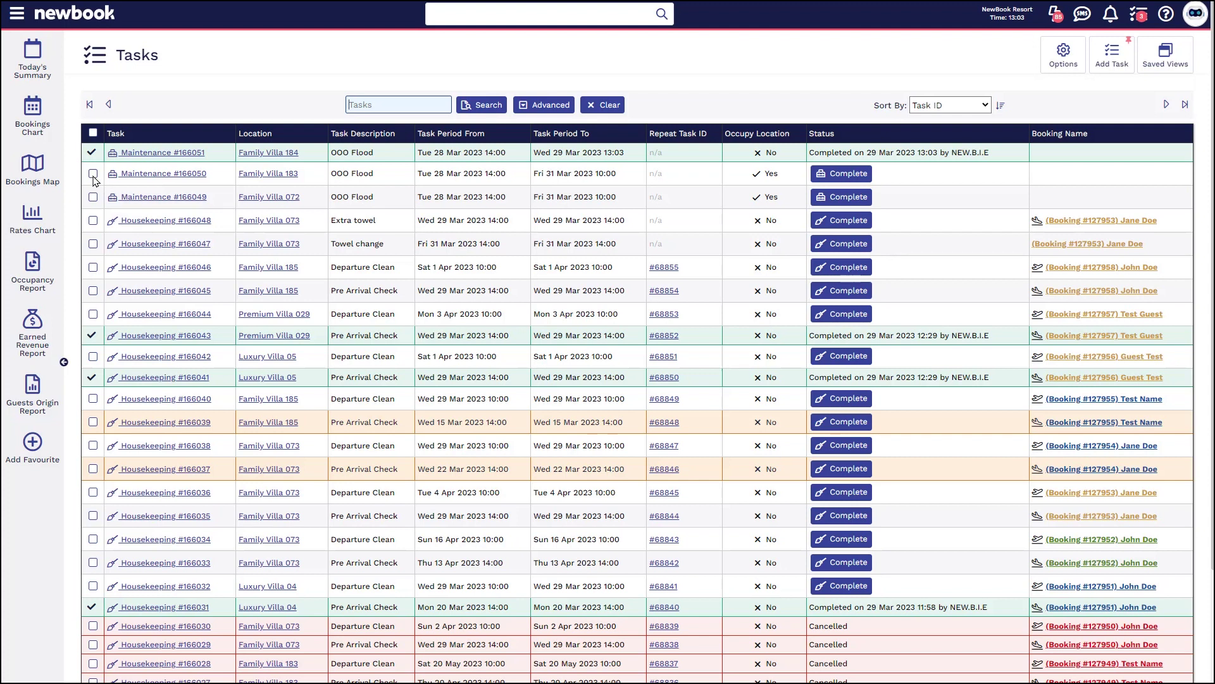
Bulk-cancel the OOO Flood tasks on Family Villa 183 and 072, the Extra towel and Towel change tasks, and Family Villa 185's Departure Clean
left_click(93, 174)
left_click(93, 197)
left_click(93, 220)
left_click(93, 244)
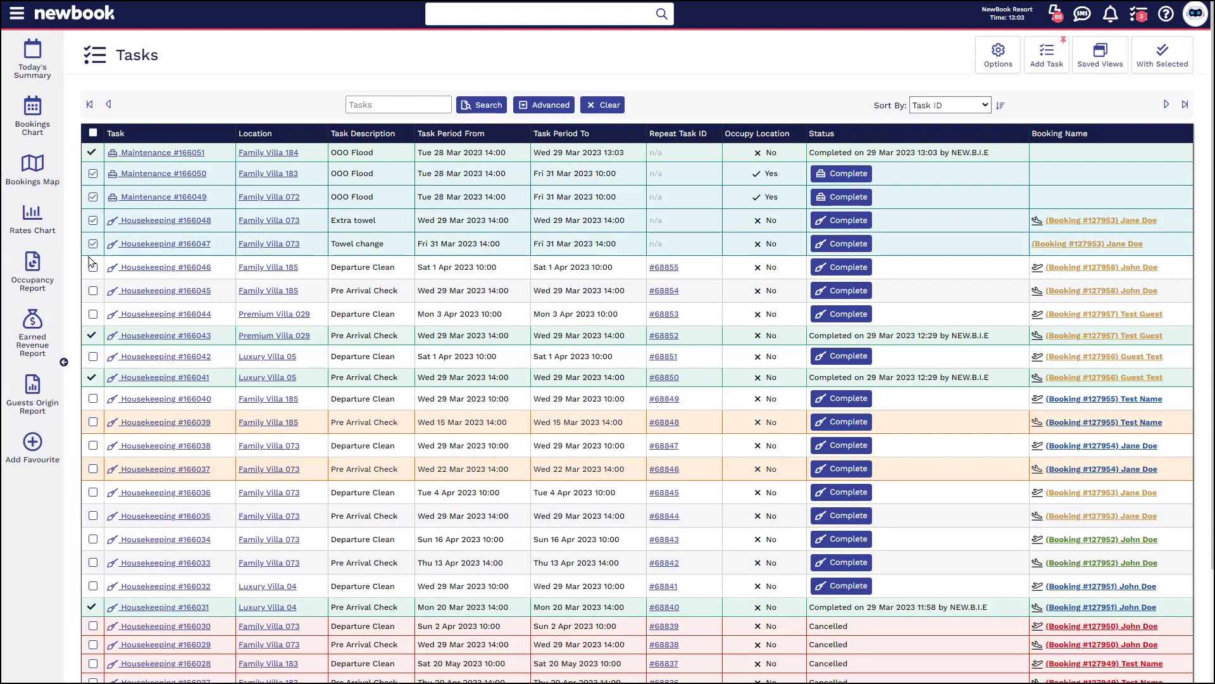
left_click(93, 268)
scroll(132, 297, "down", 2)
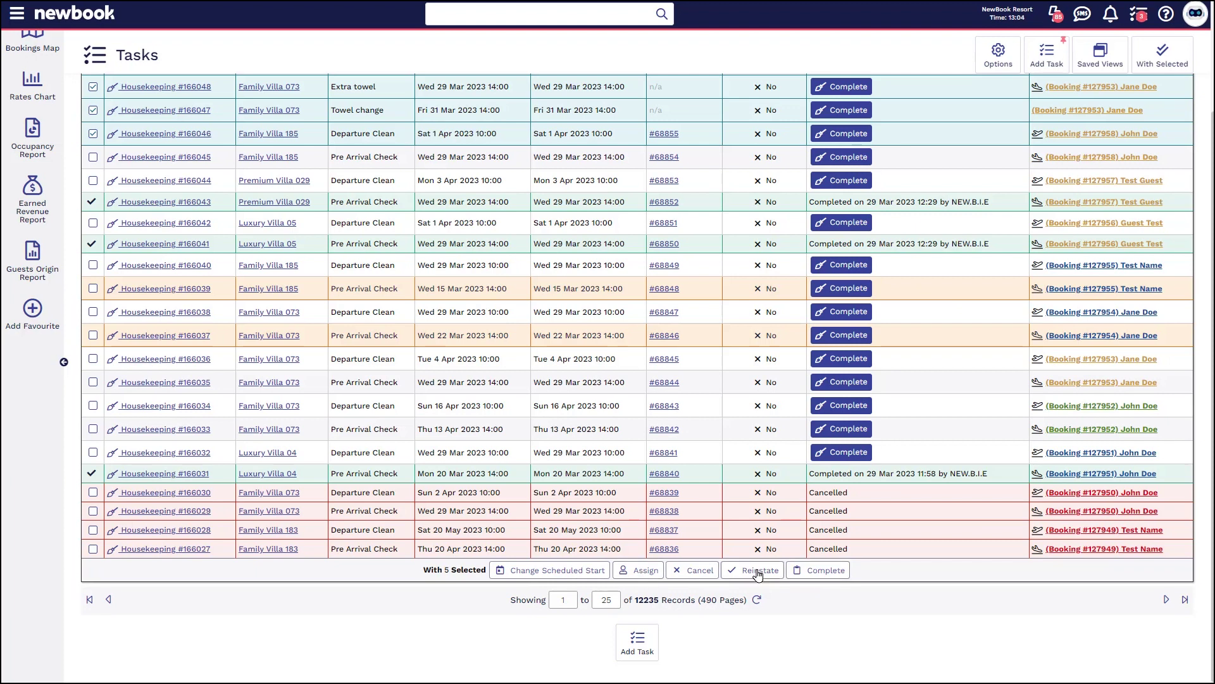
left_click(695, 572)
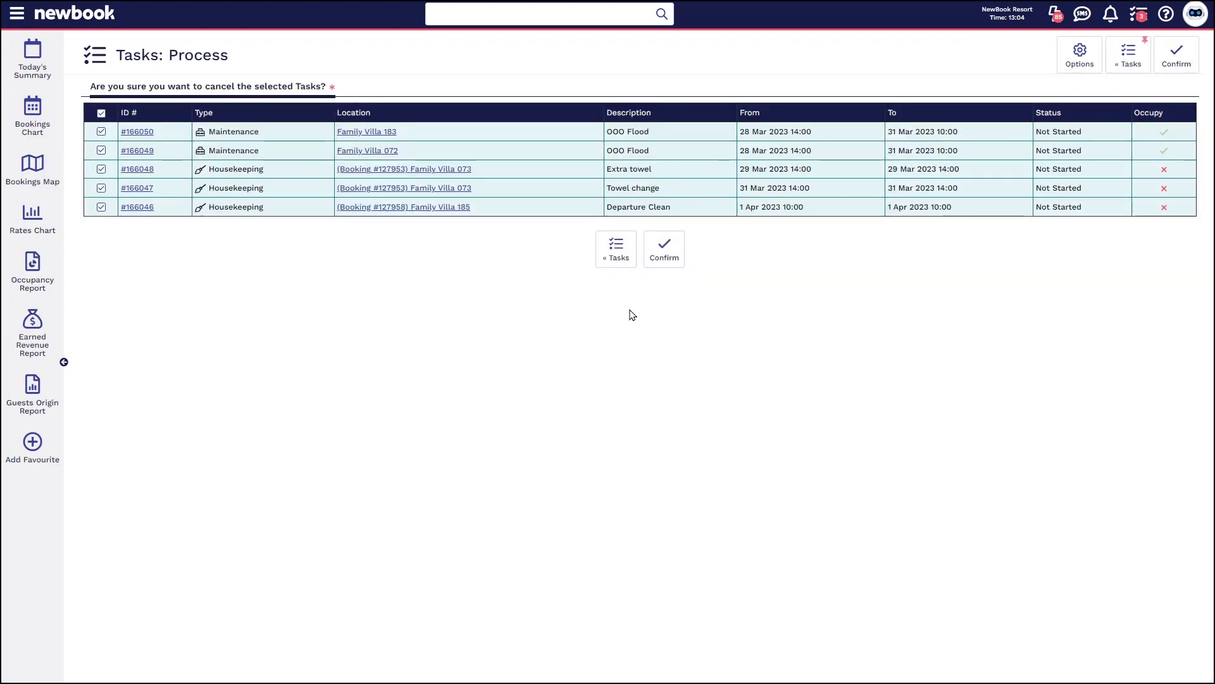
left_click(651, 267)
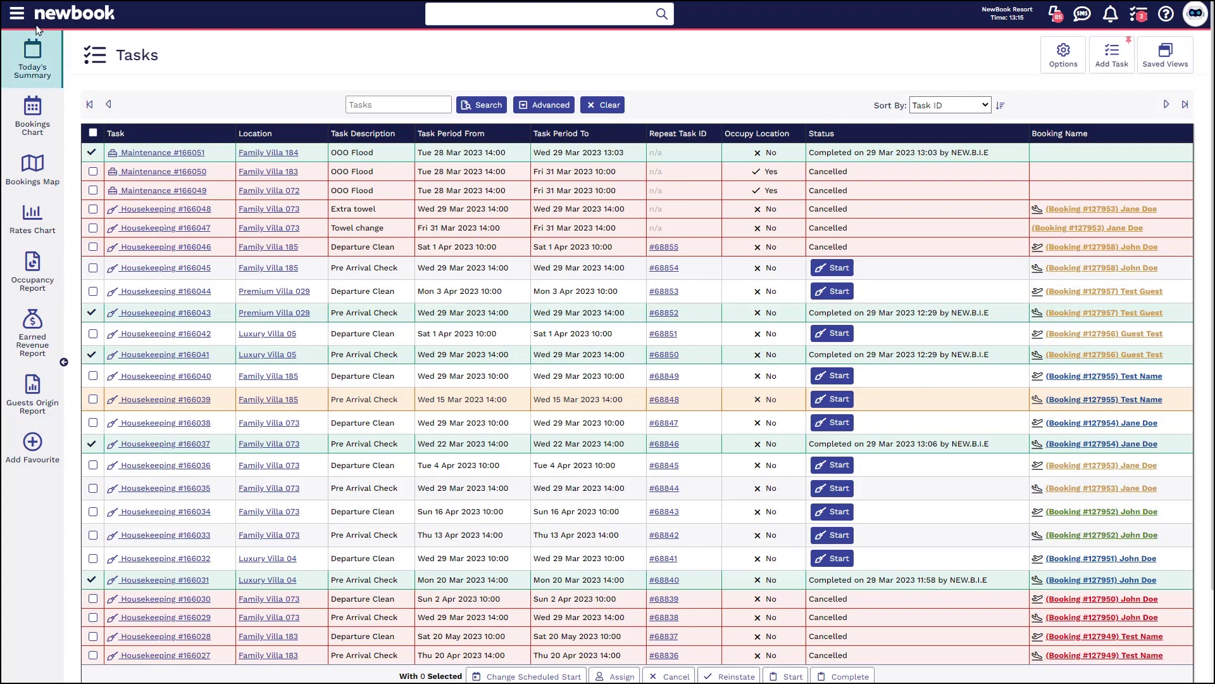
Find and open the Booking Movement History report
left_click(18, 13)
type("move")
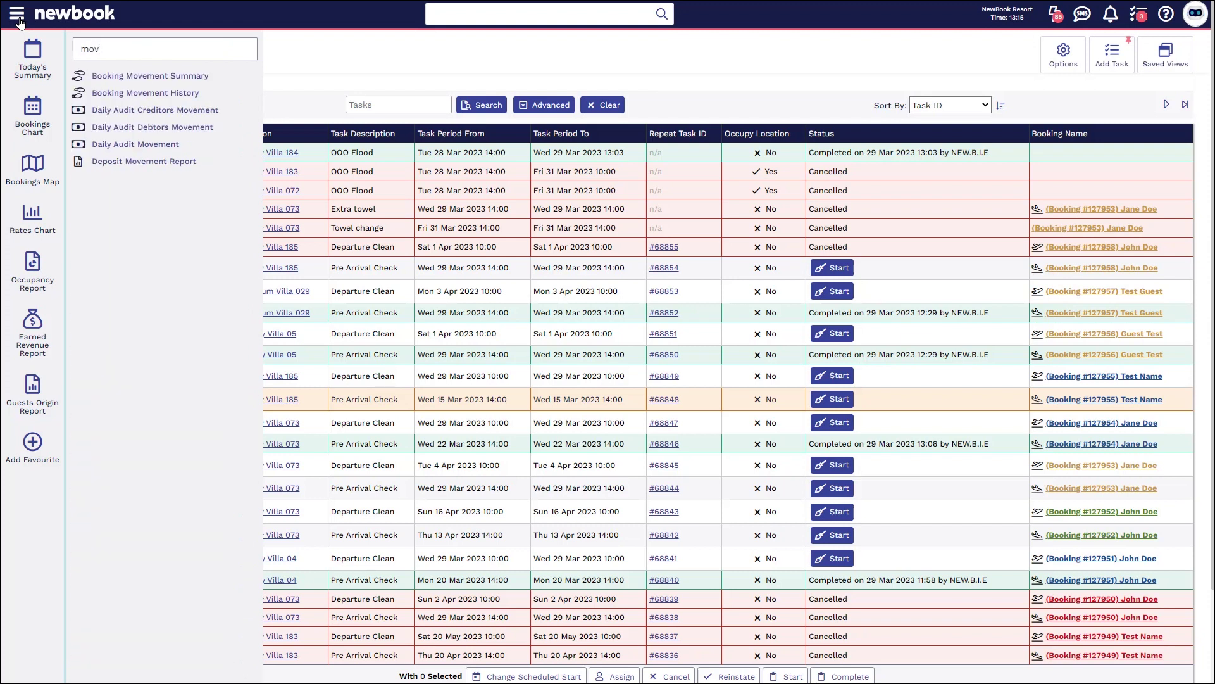
left_click(193, 95)
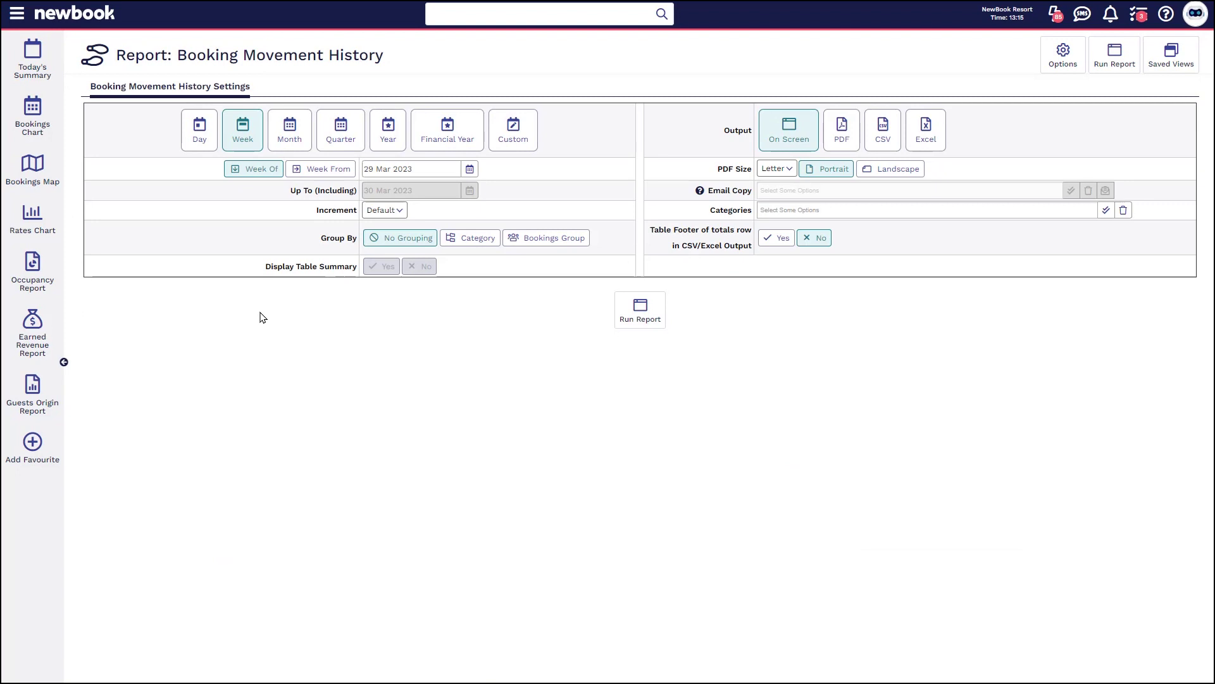
Run the movement report for the Week From 29 Mar 2023, grouped by Category and restricted to the Villas categories
left_click(333, 177)
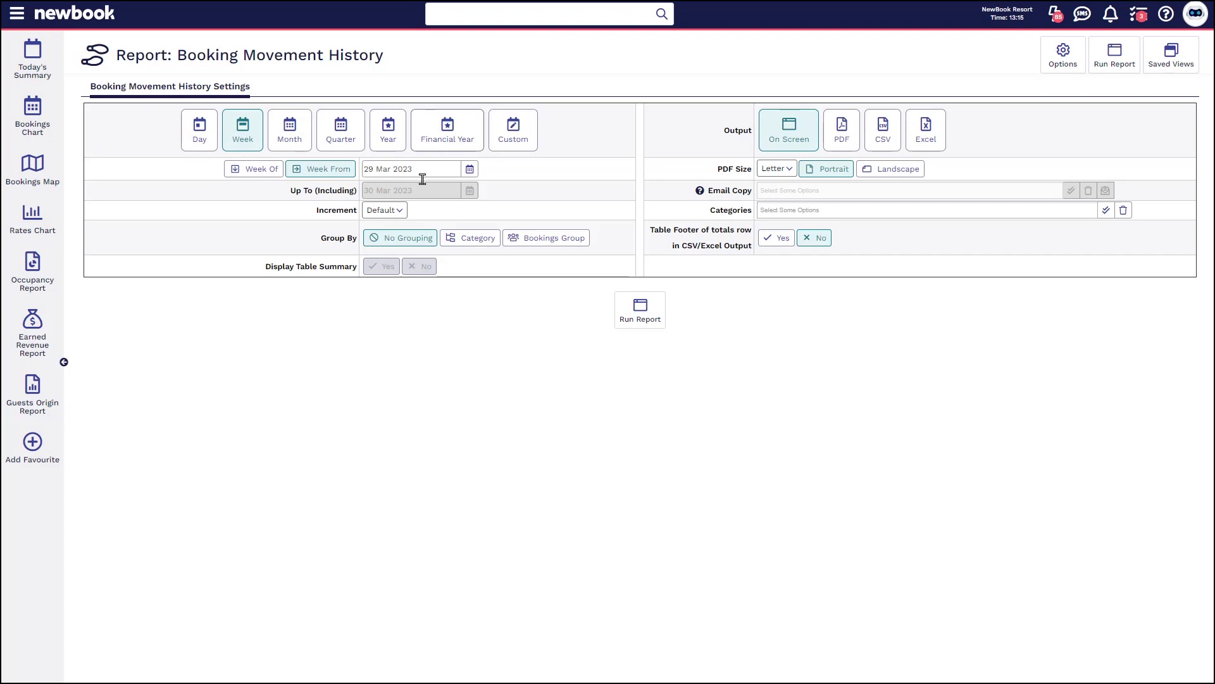
left_click_drag(319, 239, 362, 244)
left_click(479, 235)
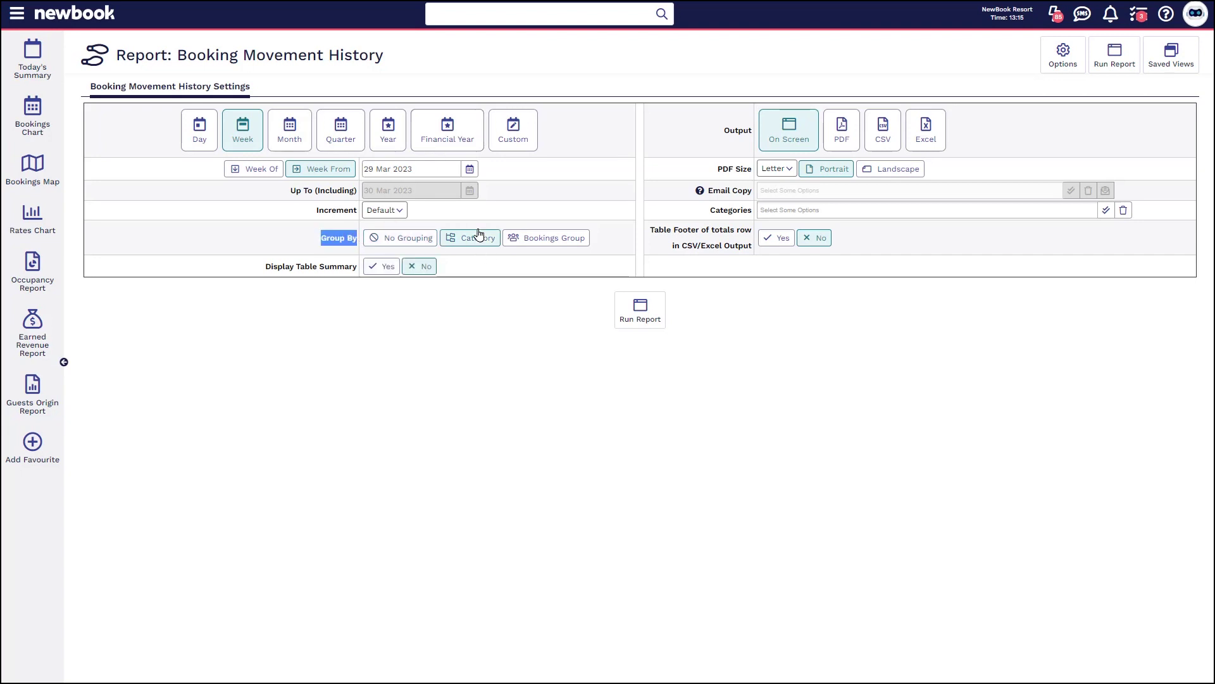
left_click(765, 211)
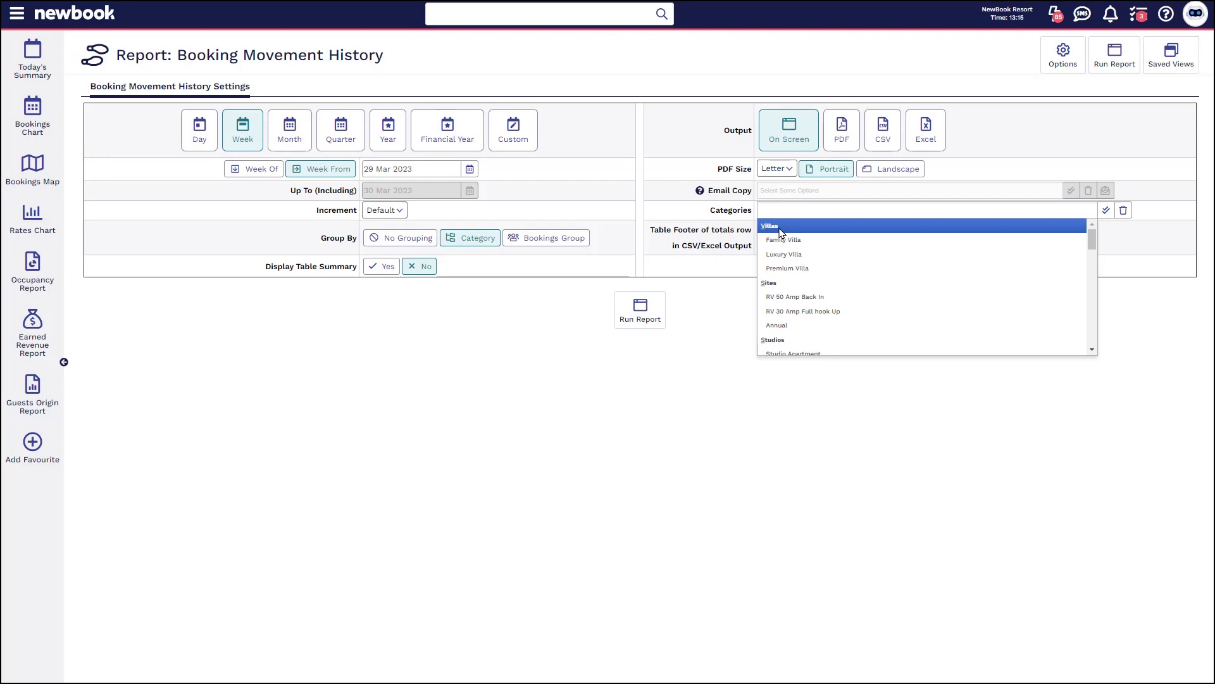
left_click(779, 226)
left_click(644, 310)
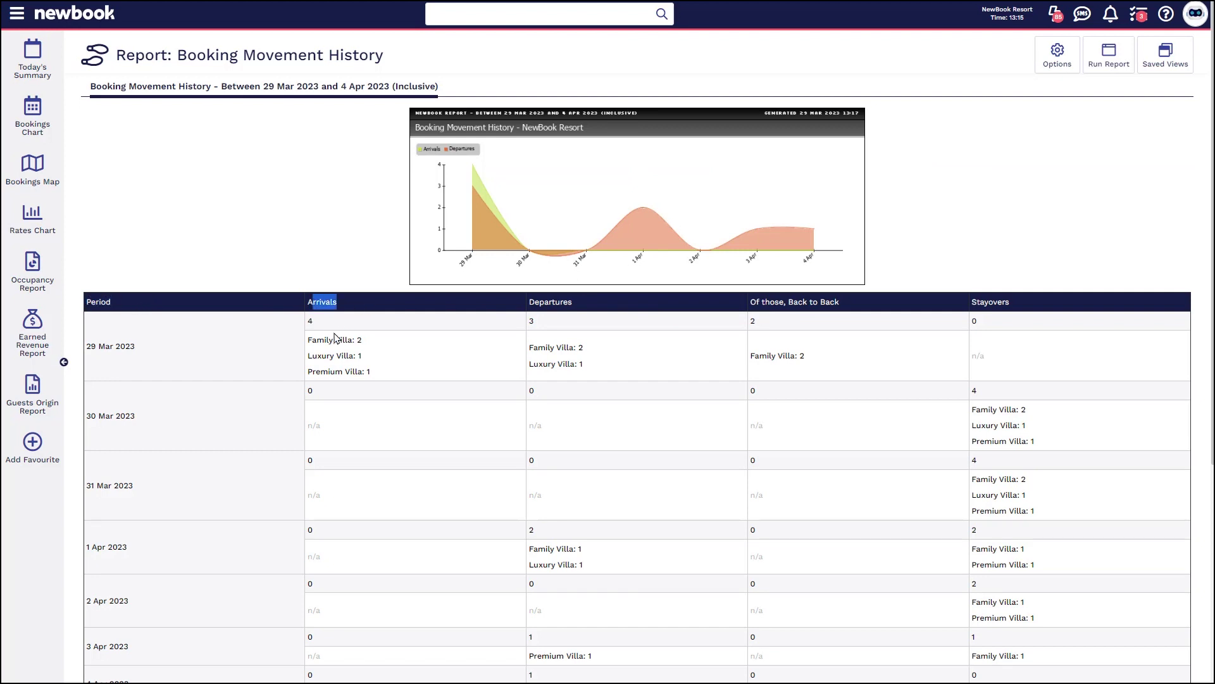
Examine the Arrivals, Departures, Back to Back and Stayovers columns of the movement report by villa category
triple_click(312, 339)
left_click_drag(324, 353, 469, 374)
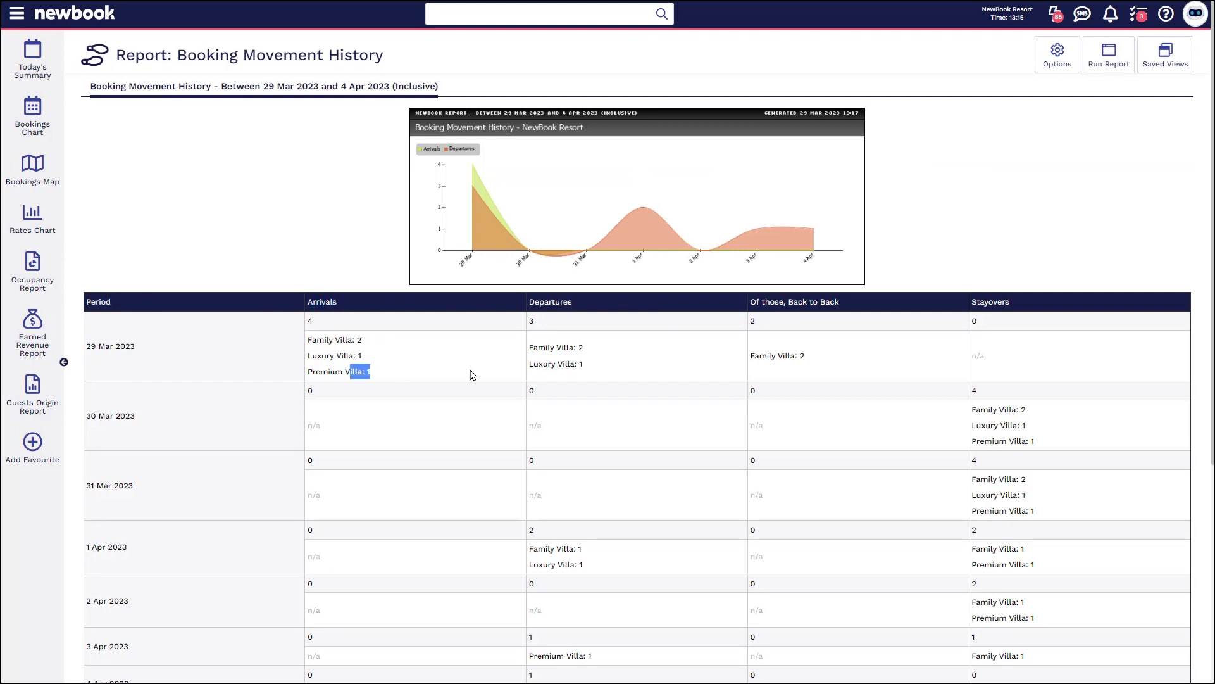
left_click_drag(534, 302, 586, 306)
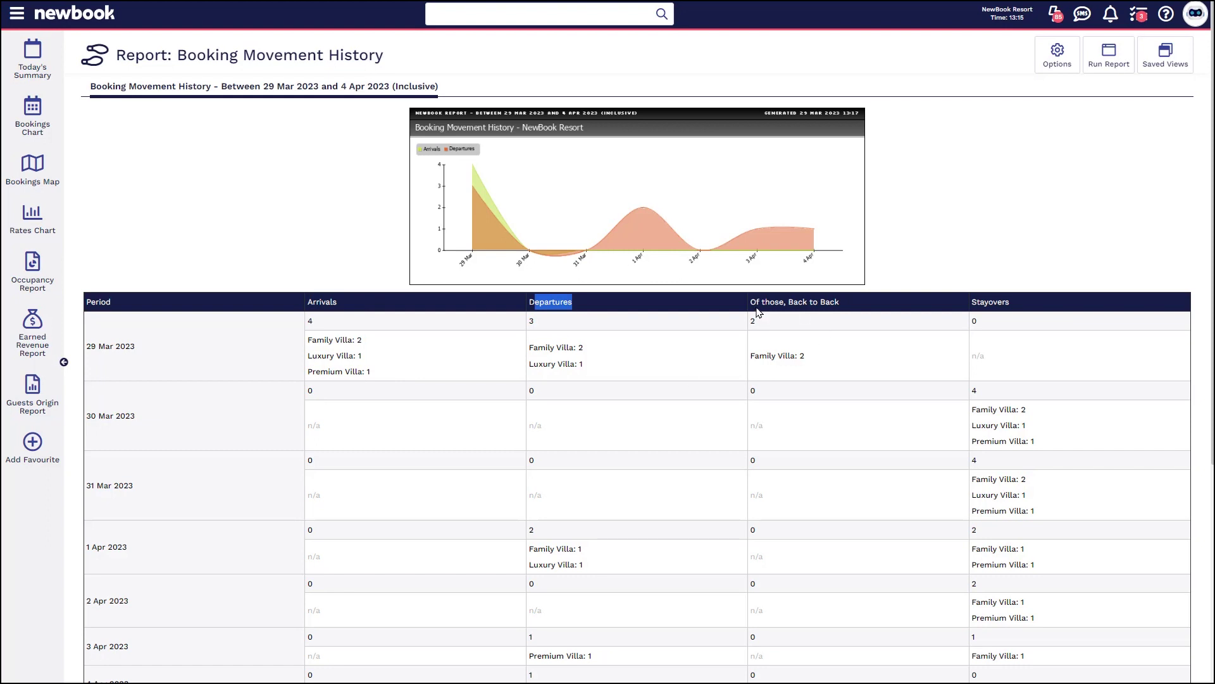
left_click_drag(756, 304, 845, 311)
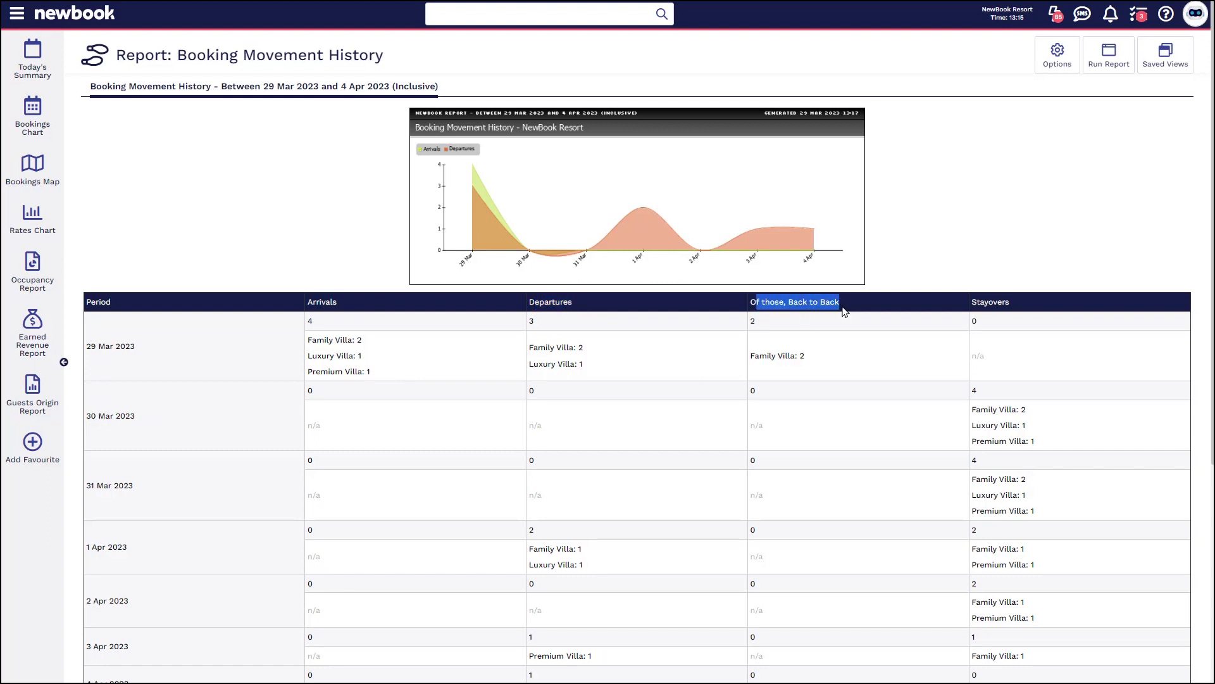
left_click_drag(972, 303, 1019, 309)
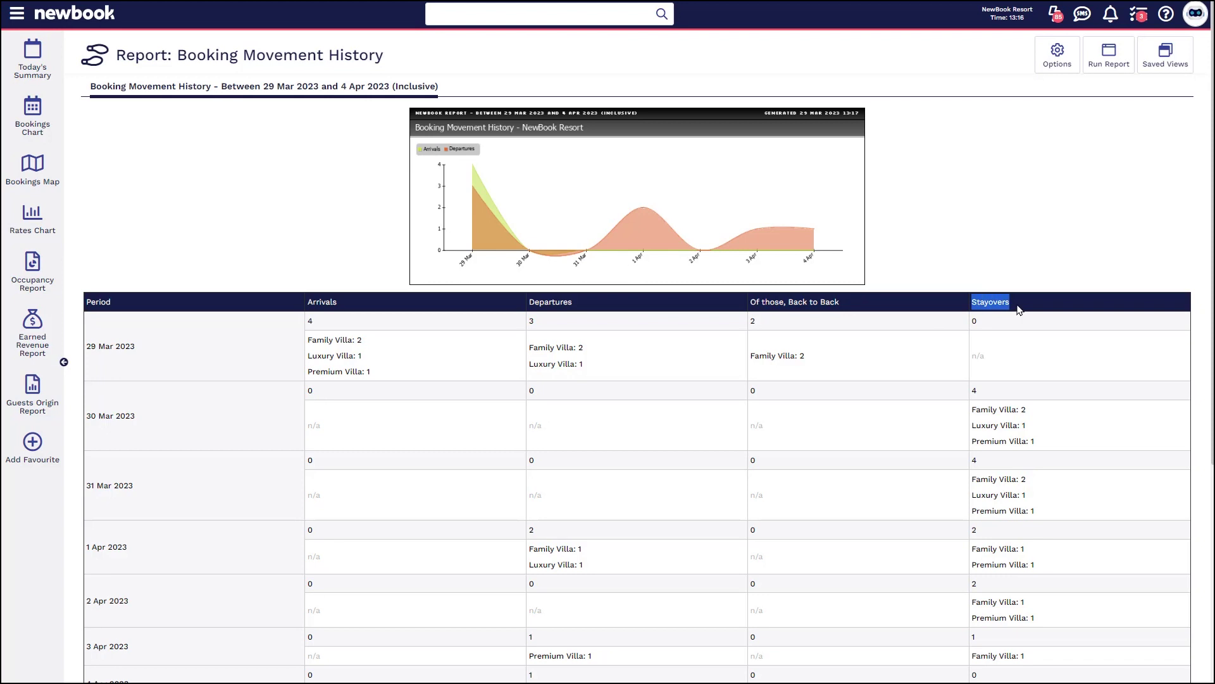
left_click(1015, 365)
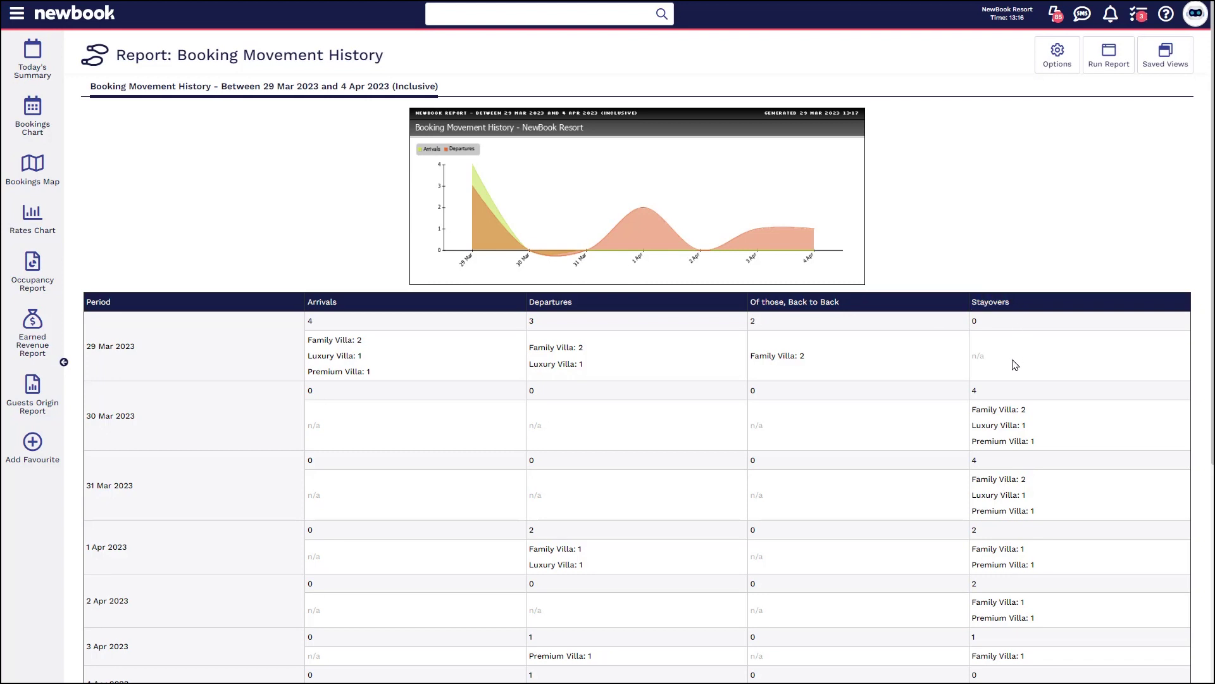